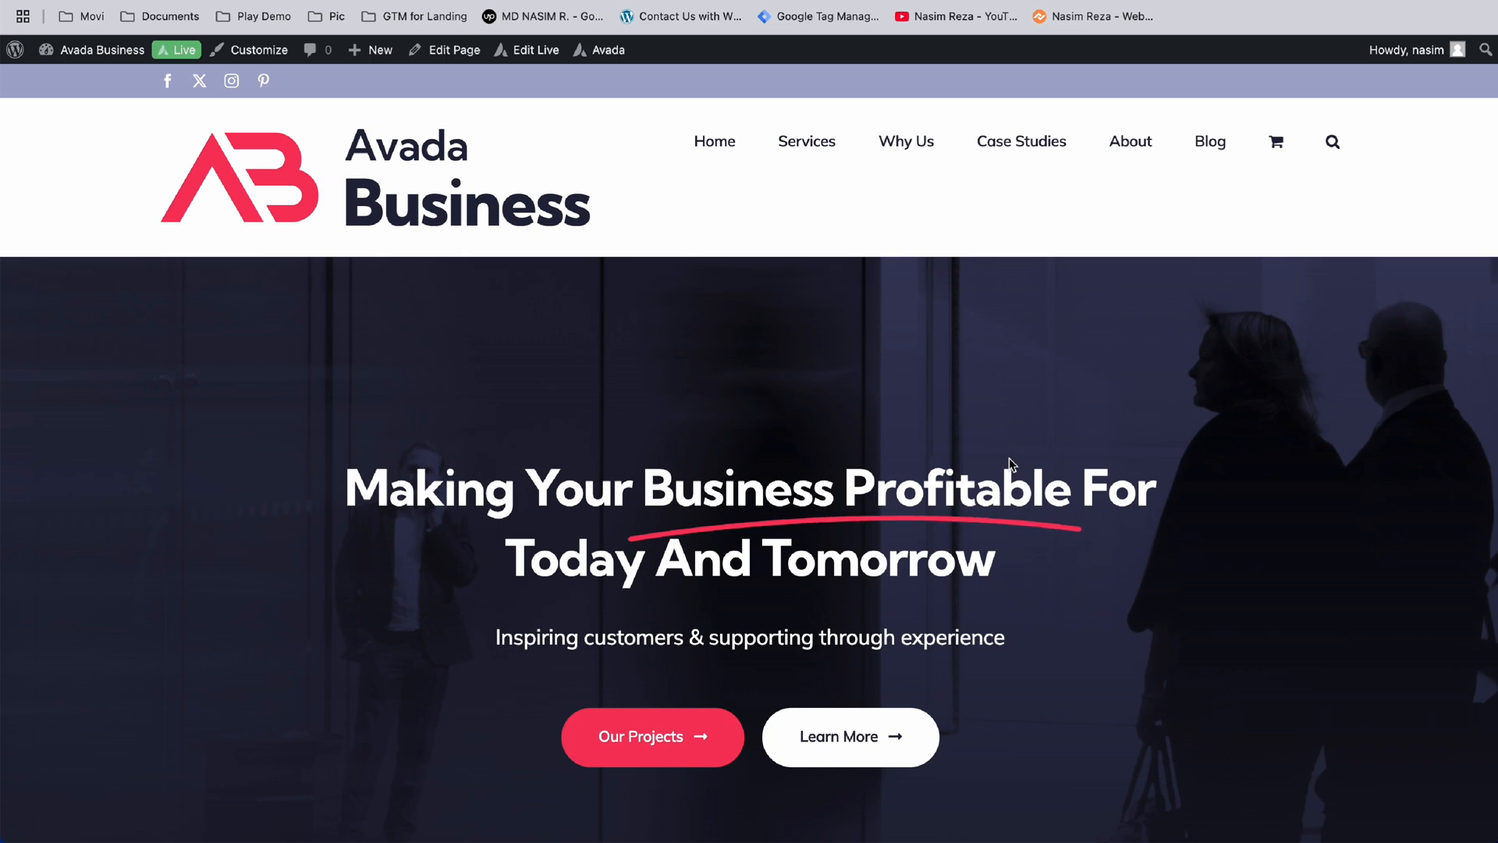
# Step: Look over the site's homepage from the hero banner down to the section below it, dismissing the incoming call notification
pyautogui.scroll(-1, 1010, 464)
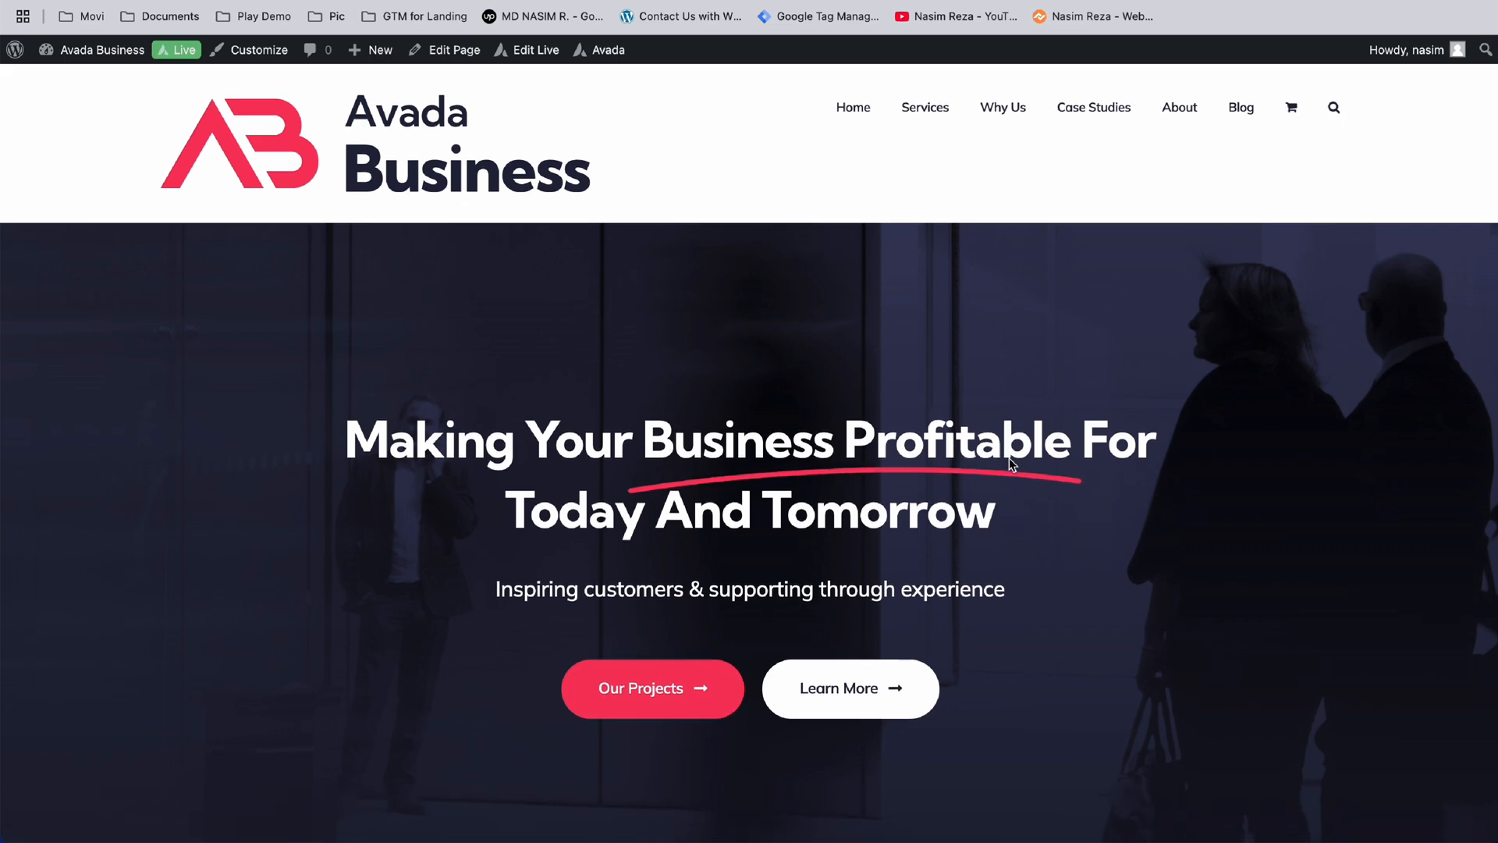
pyautogui.scroll(-1, 1012, 464)
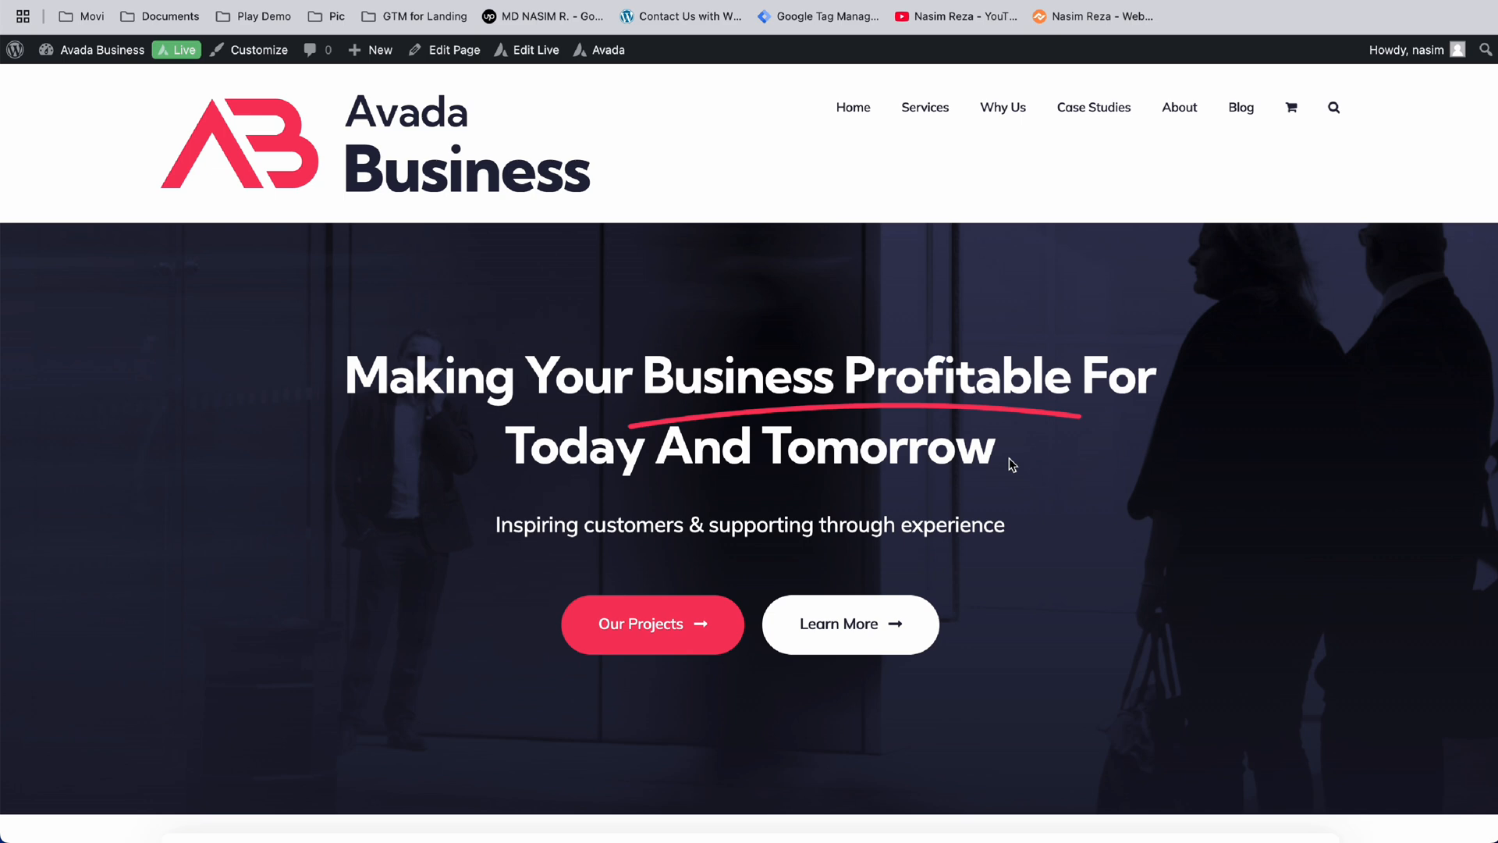
pyautogui.scroll(-1, 1011, 464)
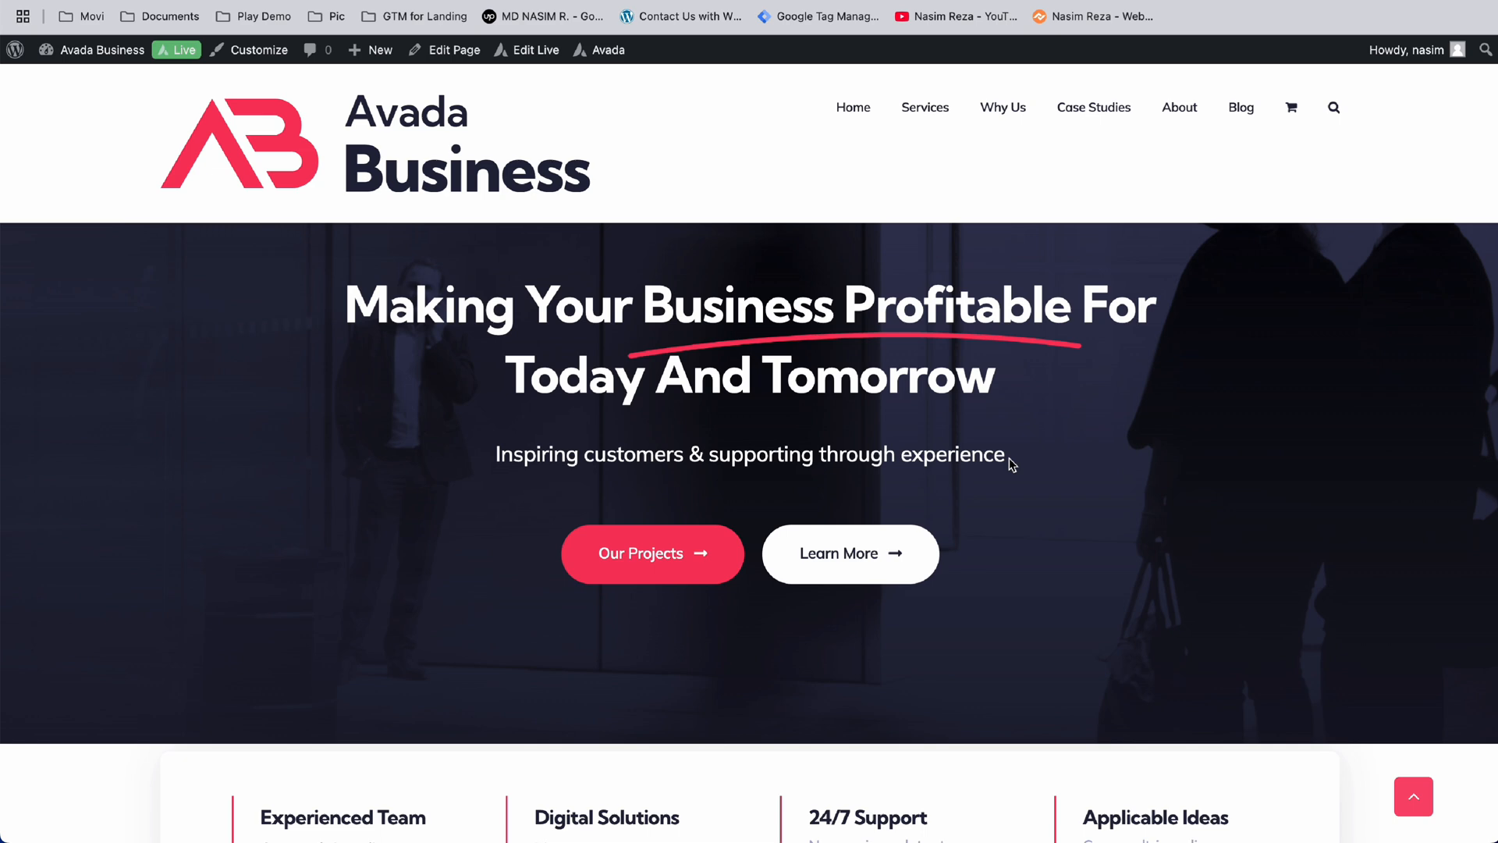
pyautogui.scroll(-2, 1012, 464)
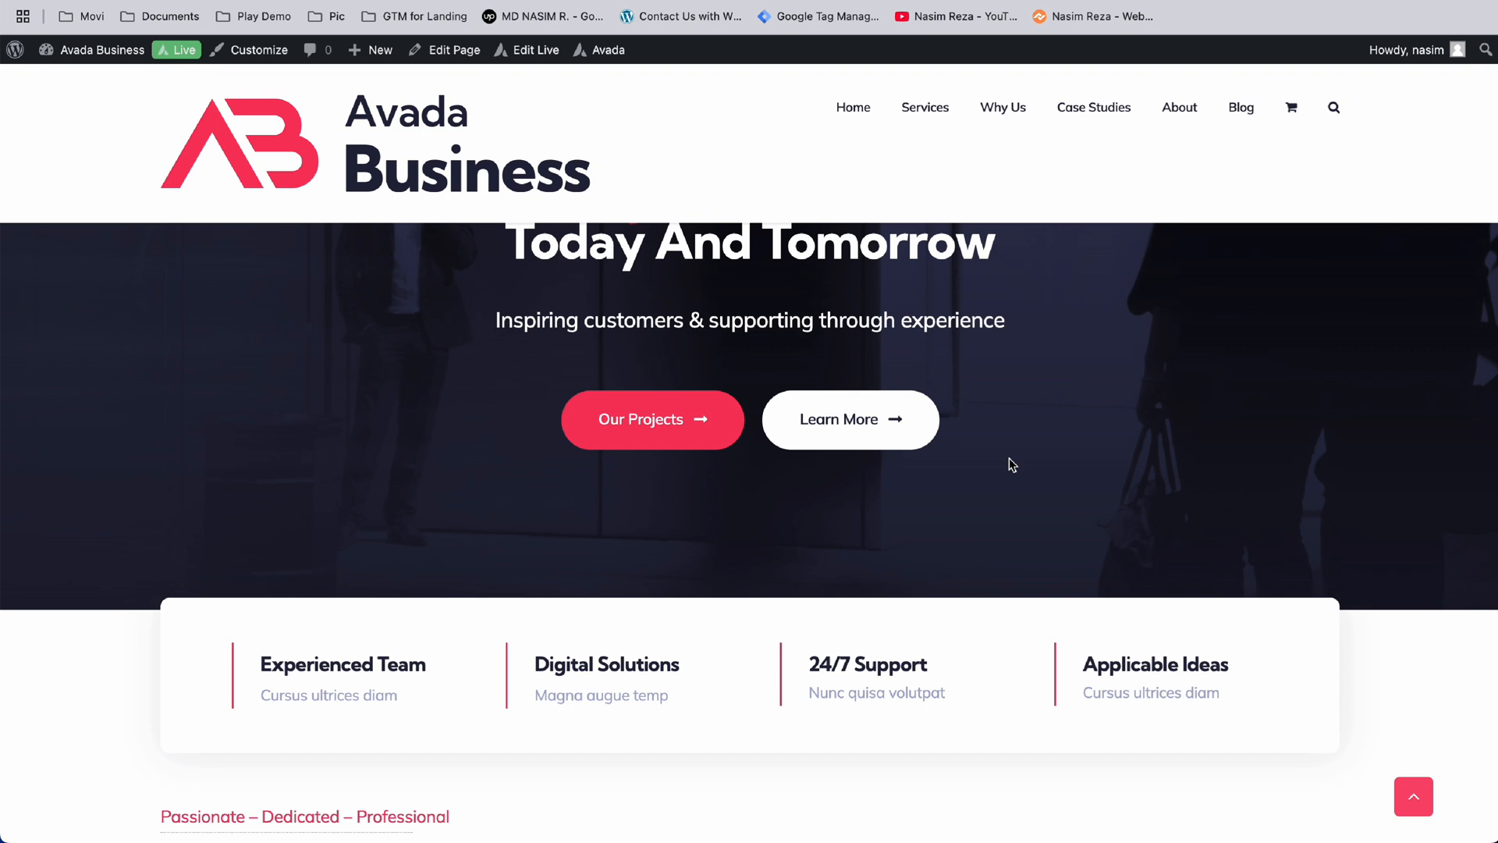
pyautogui.click(1312, 225)
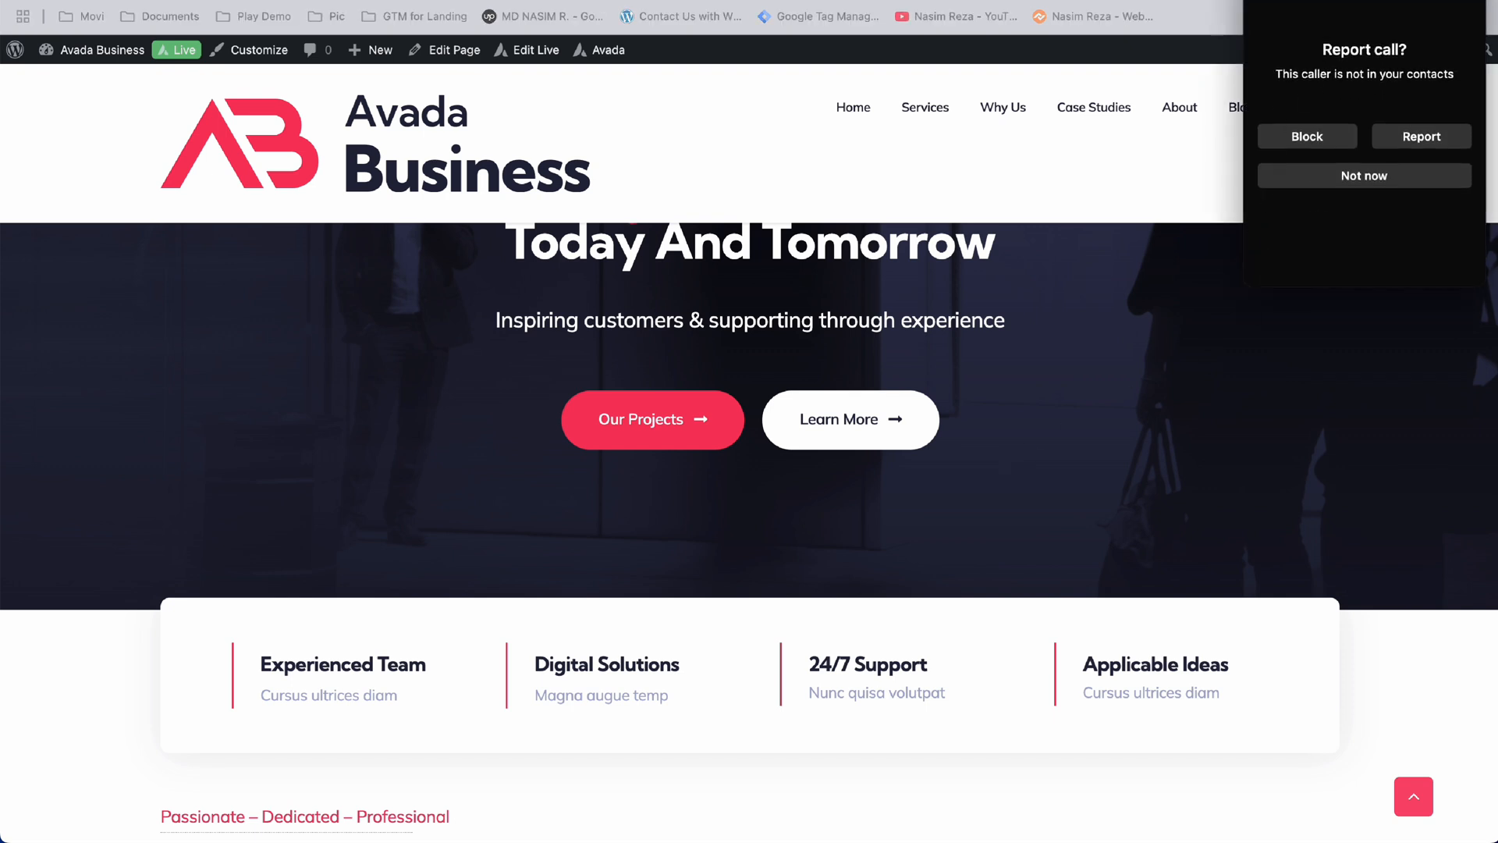
pyautogui.scroll(5, 999, 585)
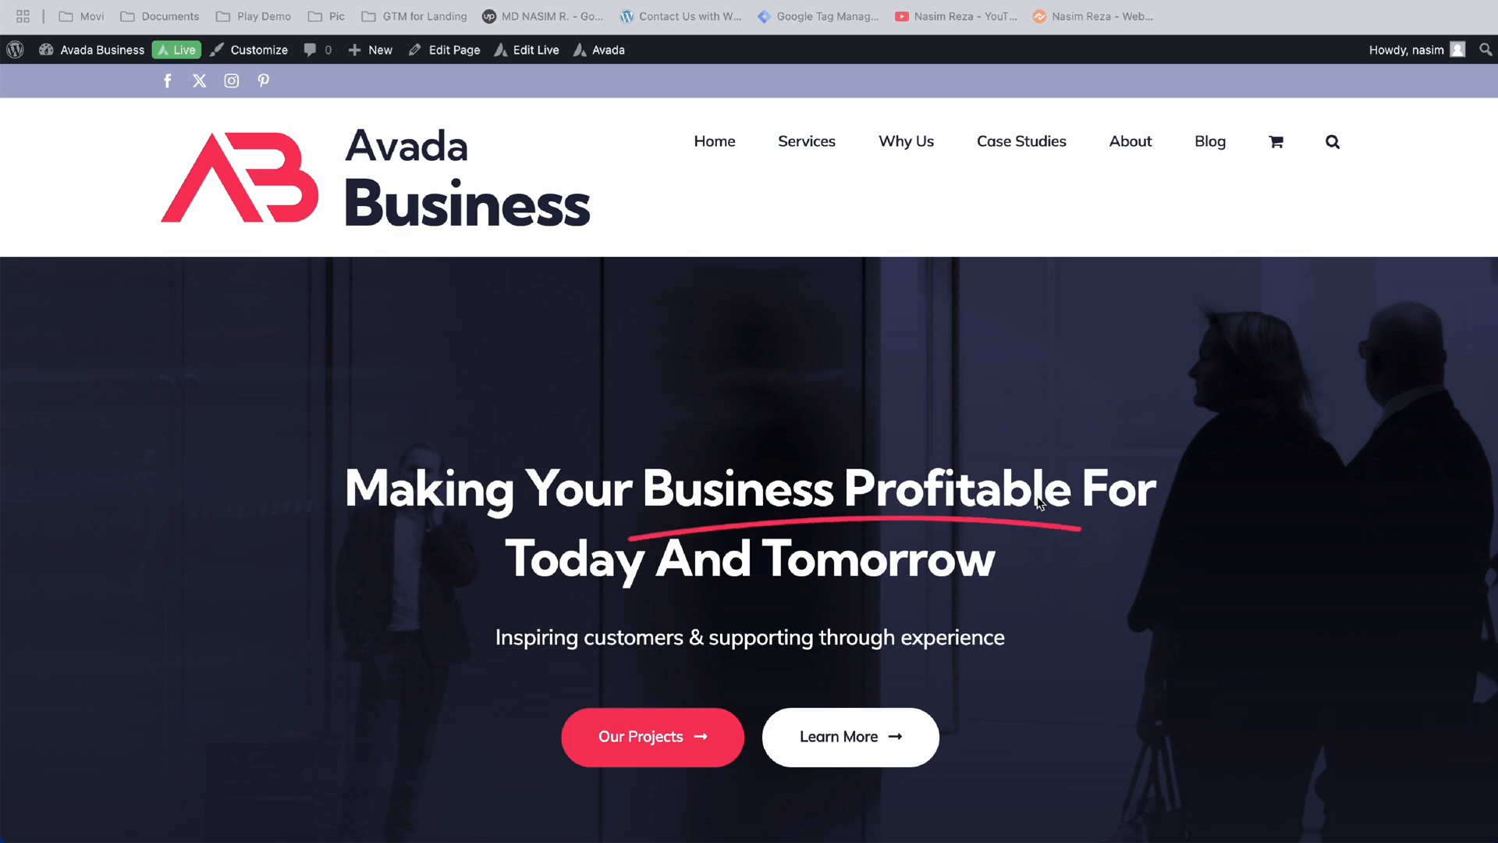
pyautogui.scroll(-6, 1037, 503)
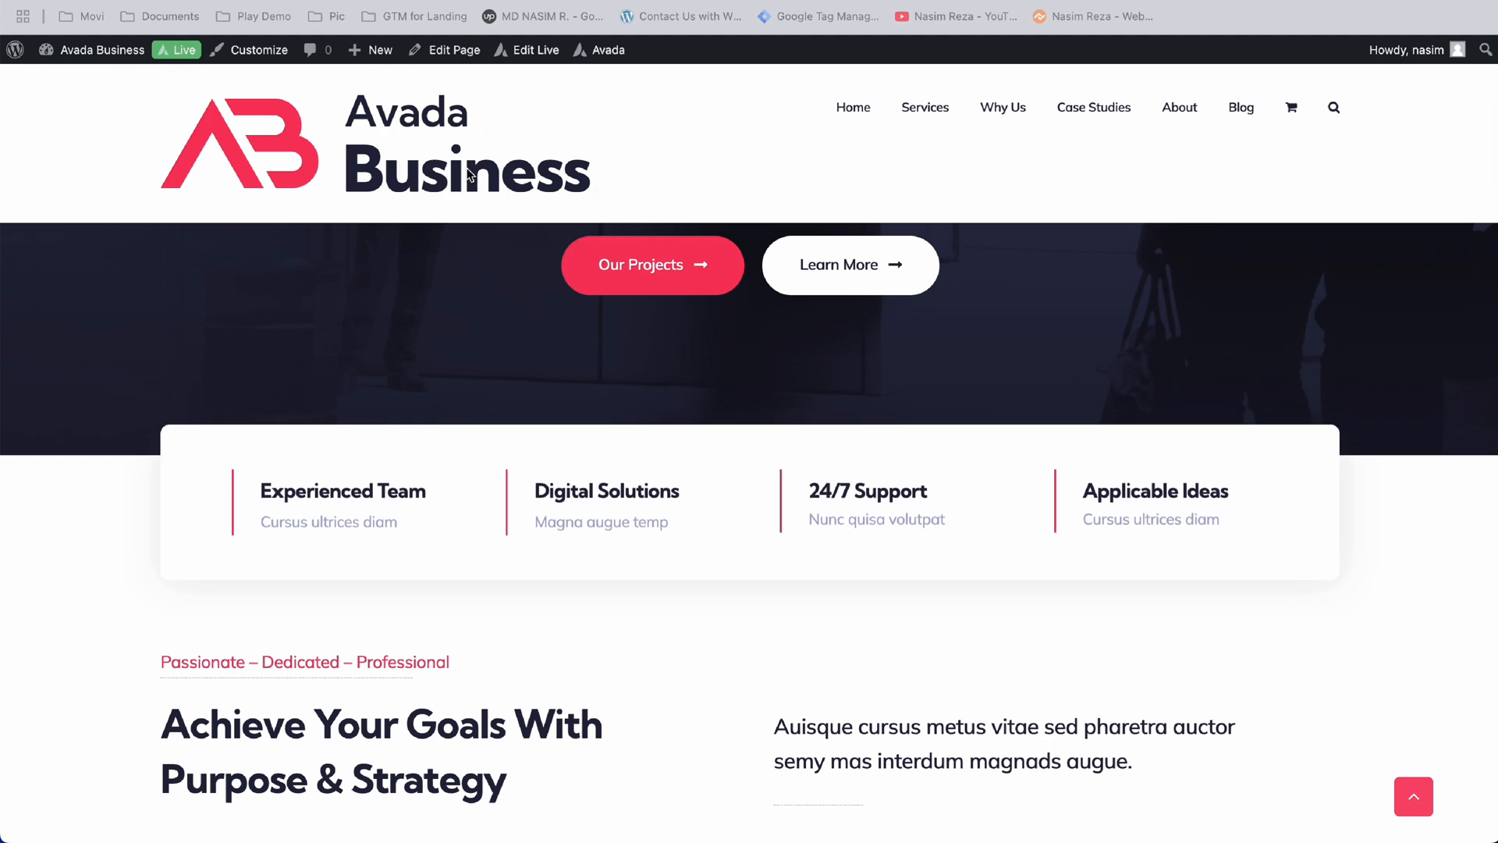
# Step: Start a new page from the WordPress dashboard and dismiss the clipboard access request
pyautogui.click(468, 175)
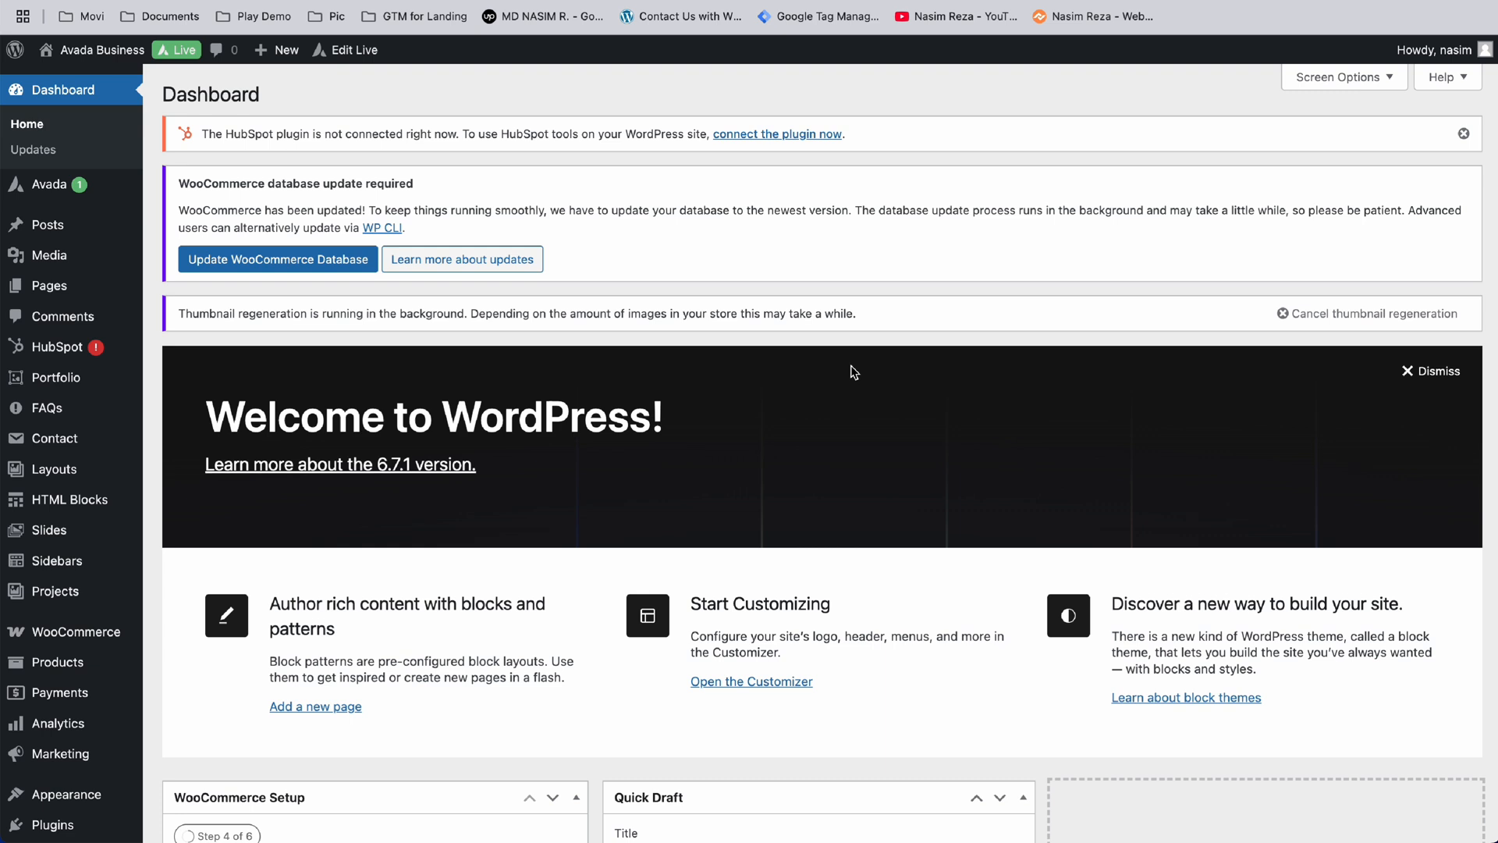
pyautogui.moveTo(71, 301)
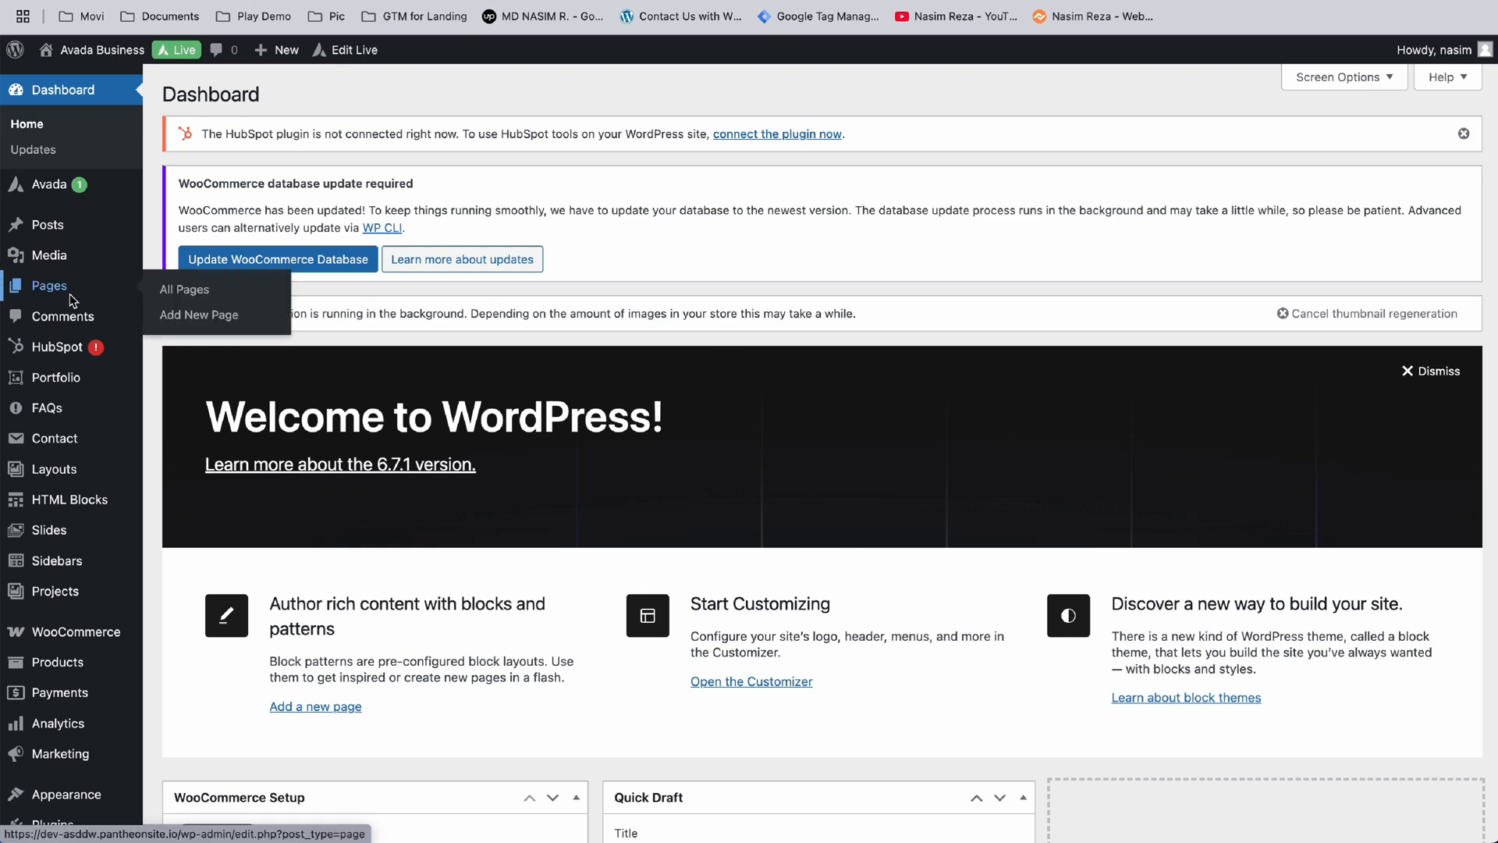
pyautogui.click(185, 314)
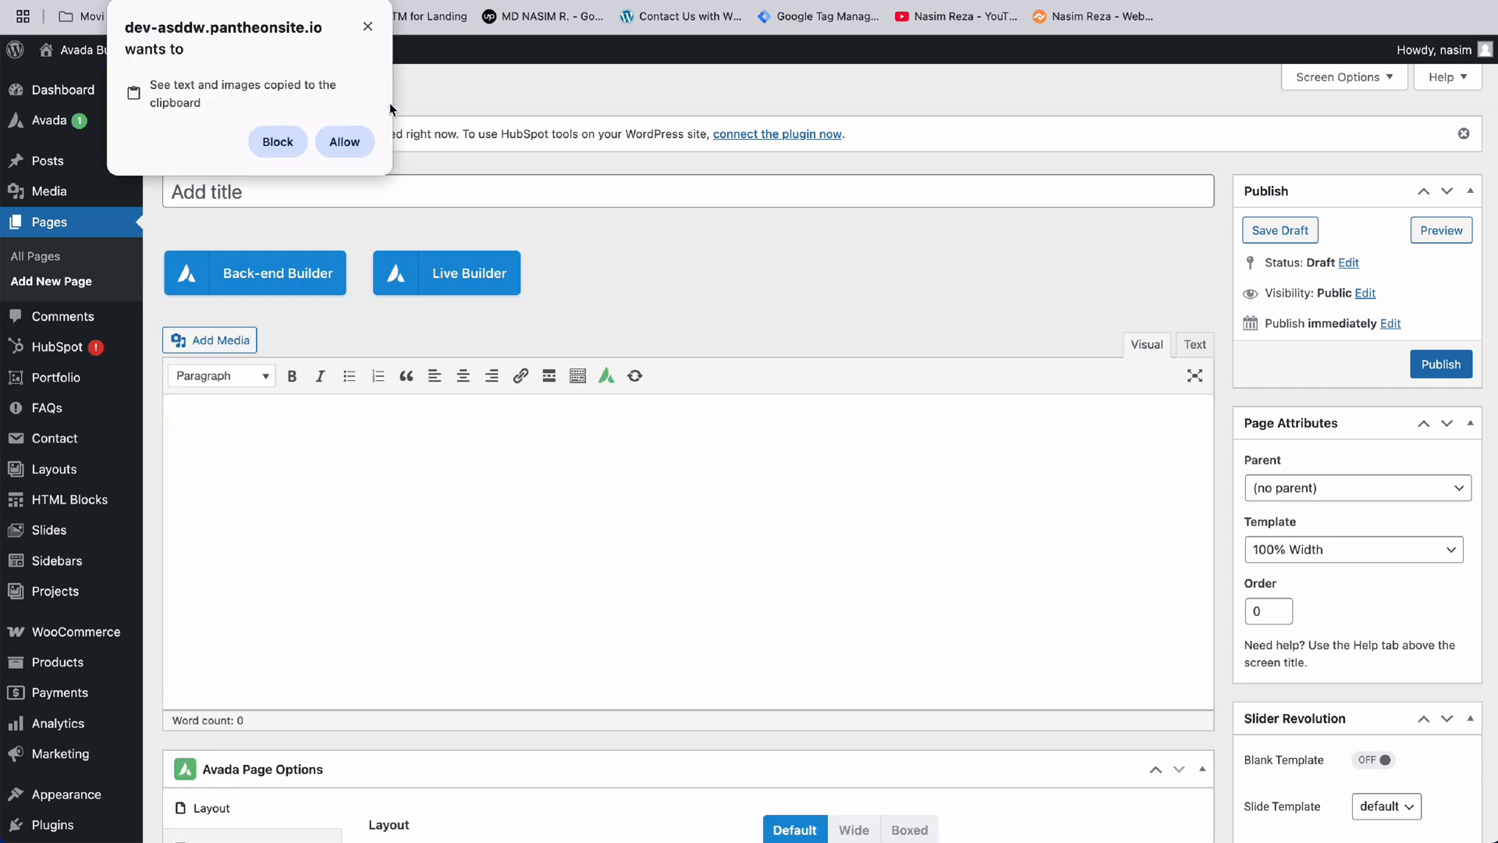
pyautogui.click(367, 27)
# Step: Title the new page "Contuct Us"
pyautogui.write('Concu')
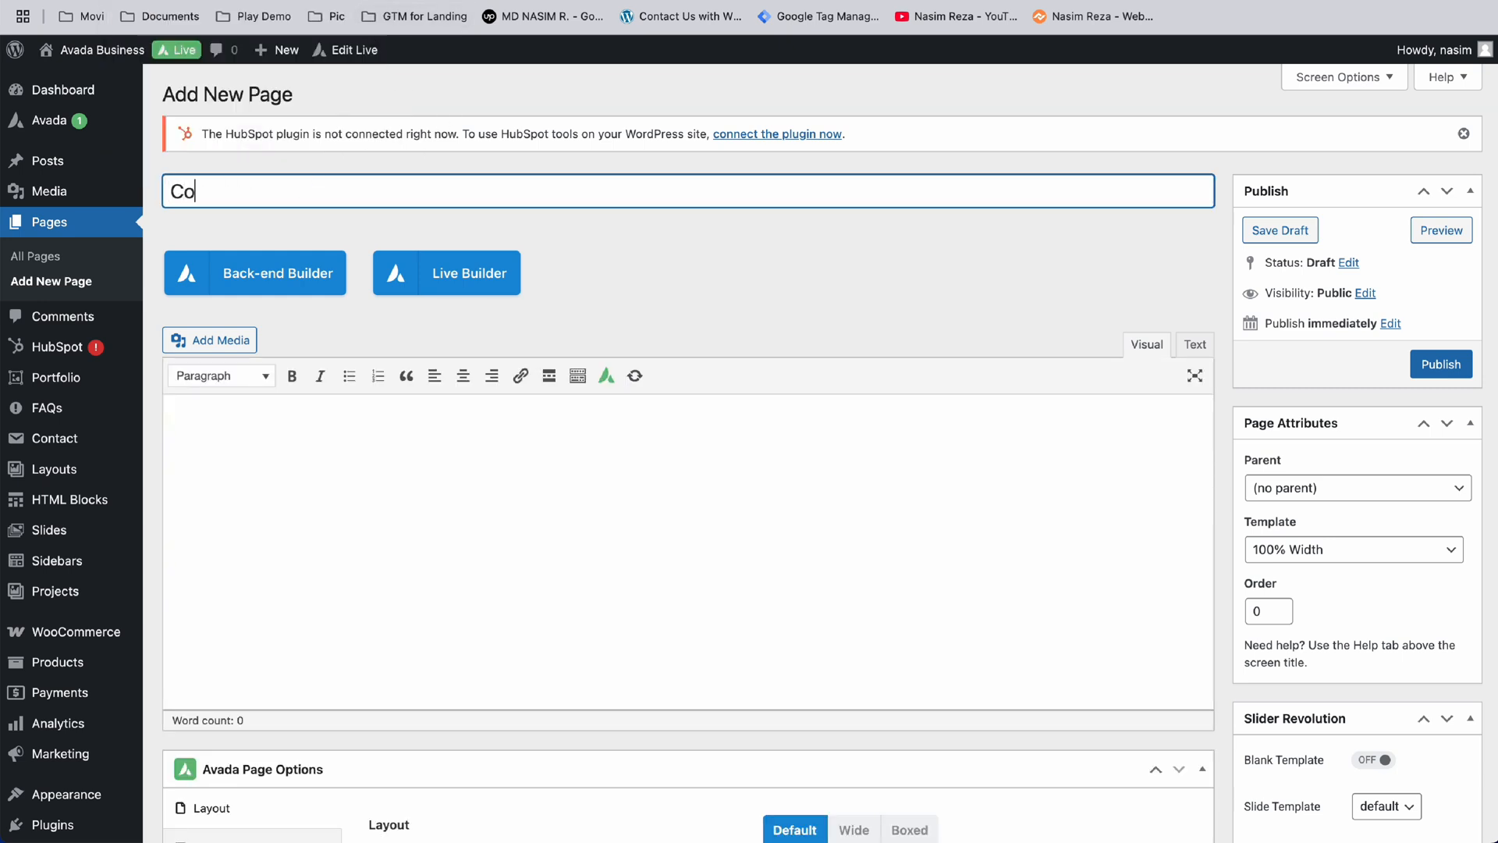
pyautogui.press('BackSpace')
pyautogui.press('BackSpace')
pyautogui.write('tuct Us')
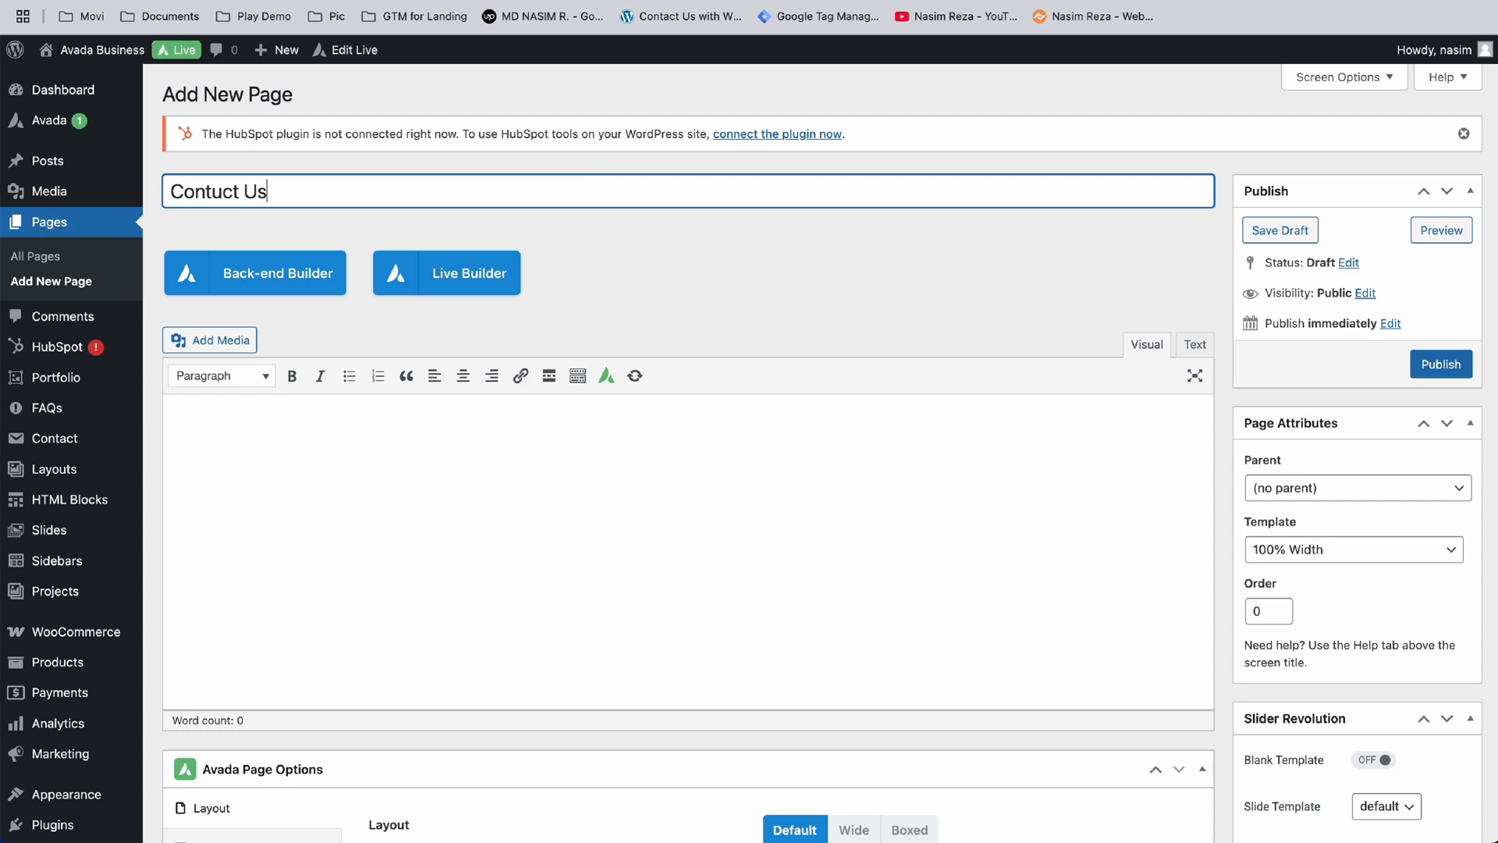
pyautogui.click(449, 544)
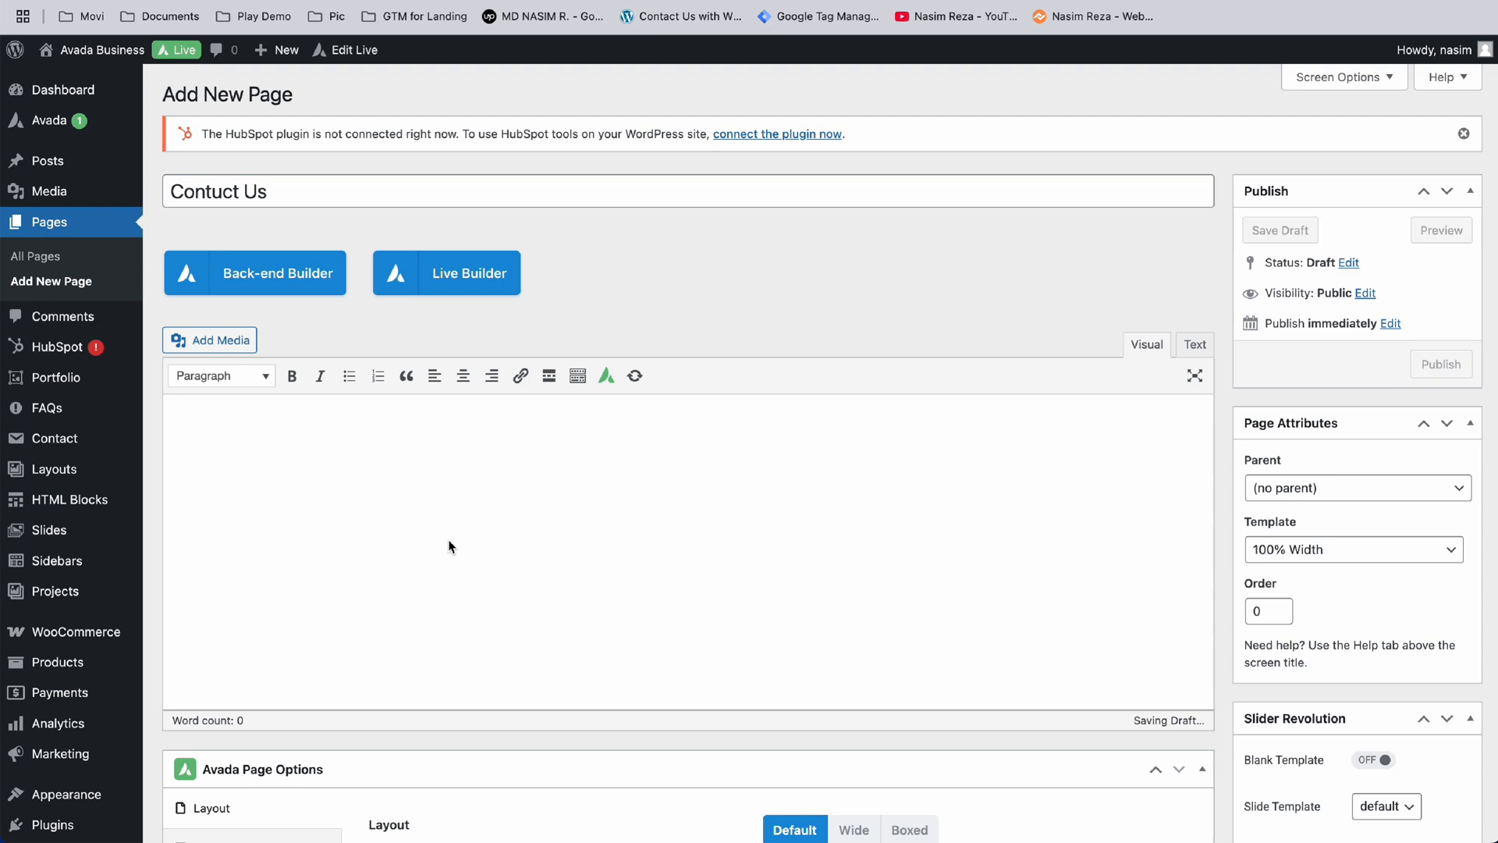
# Step: Publish the new page and open its live version in a separate browser tab
pyautogui.scroll(-3, 447, 541)
pyautogui.scroll(1, 971, 382)
pyautogui.click(1443, 281)
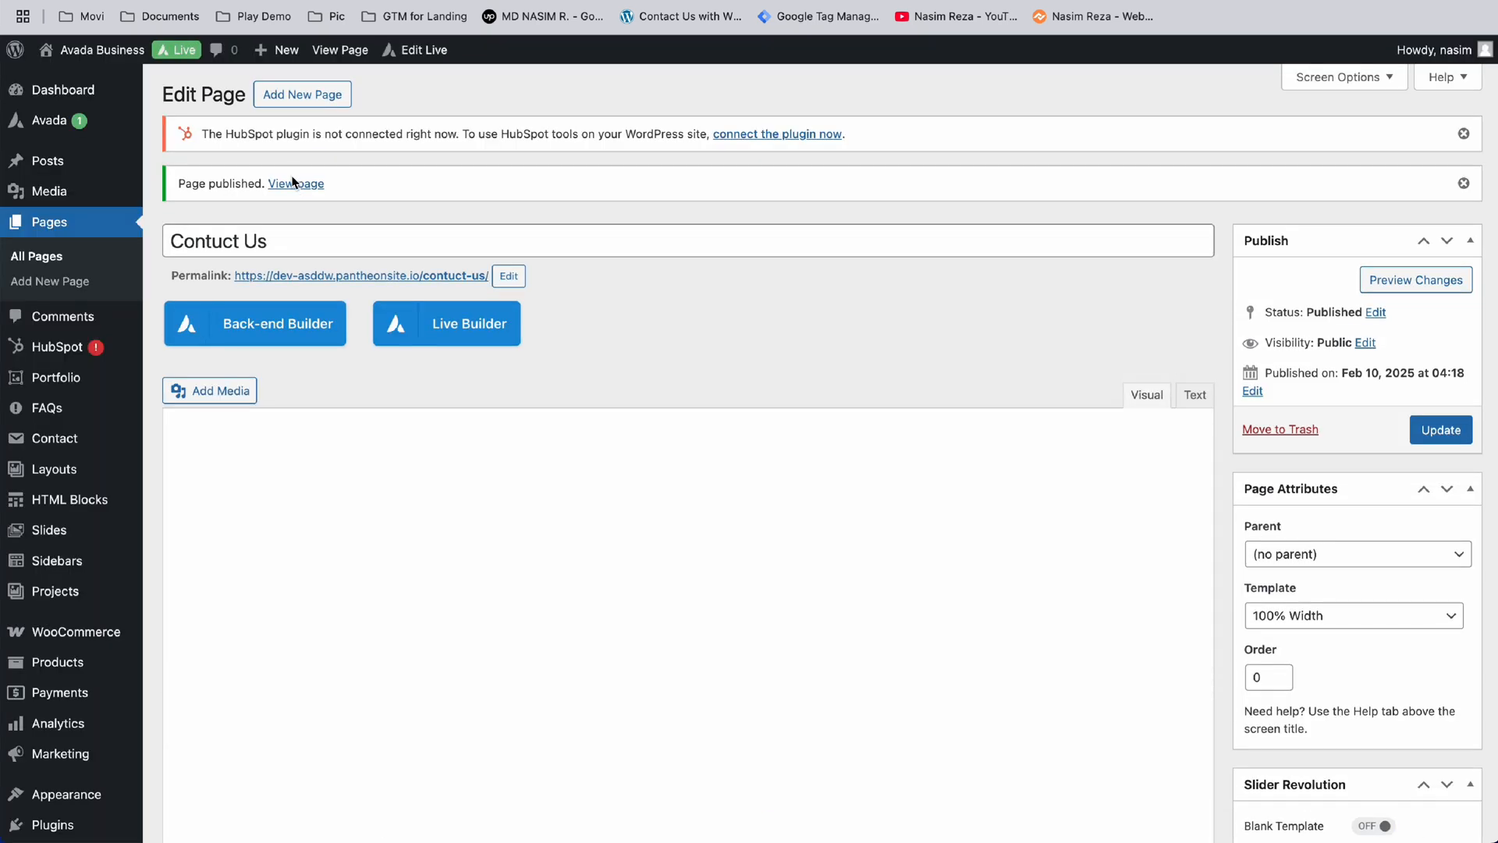
pyautogui.rightClick(291, 186)
pyautogui.click(331, 198)
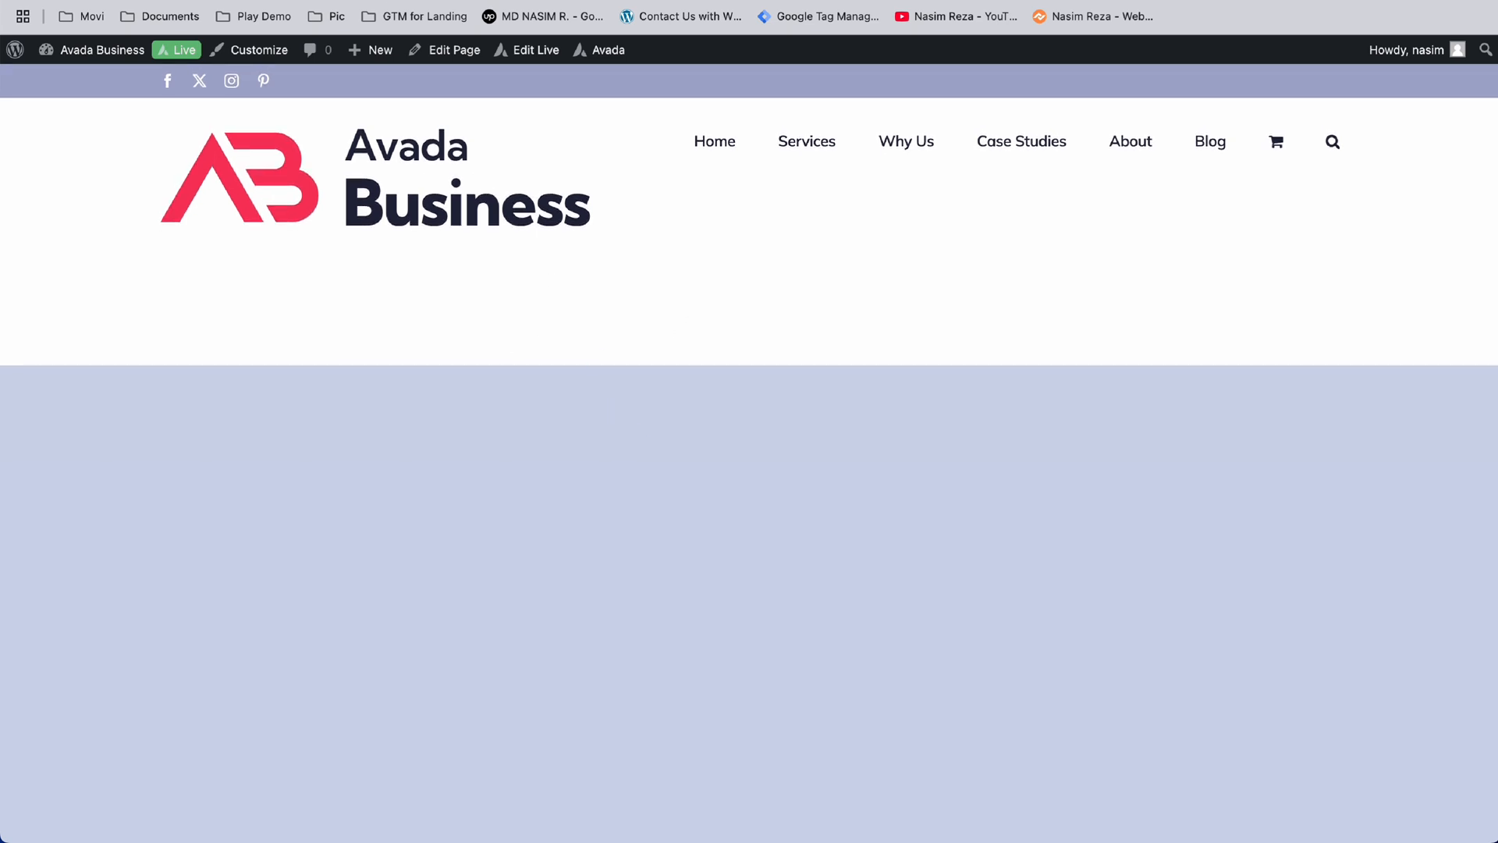
# Step: Return from the live page to the page editor and open the screen for adding new plugins
pyautogui.click(577, 1)
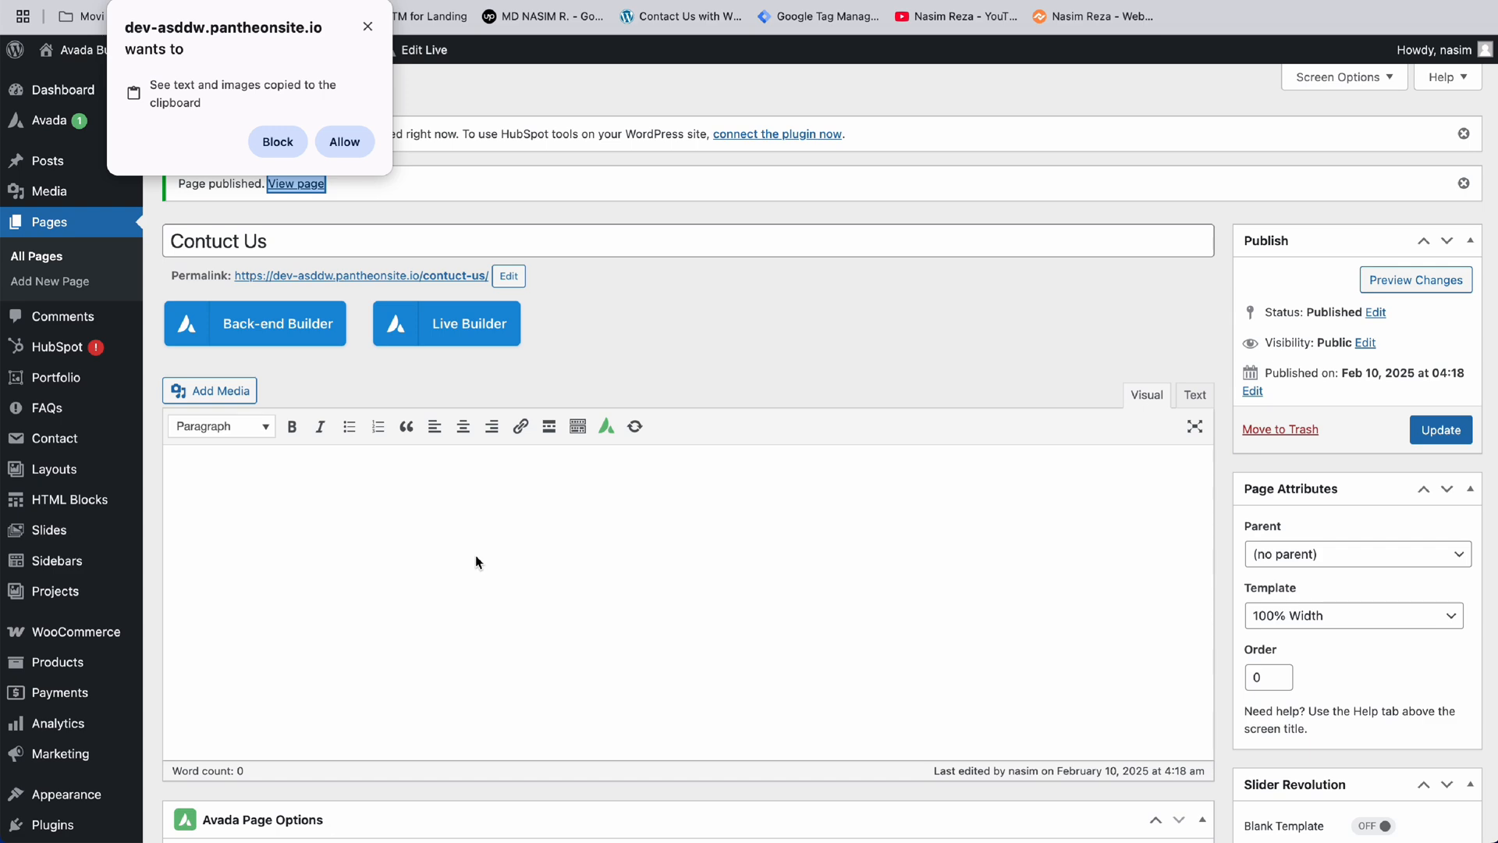
pyautogui.click(367, 27)
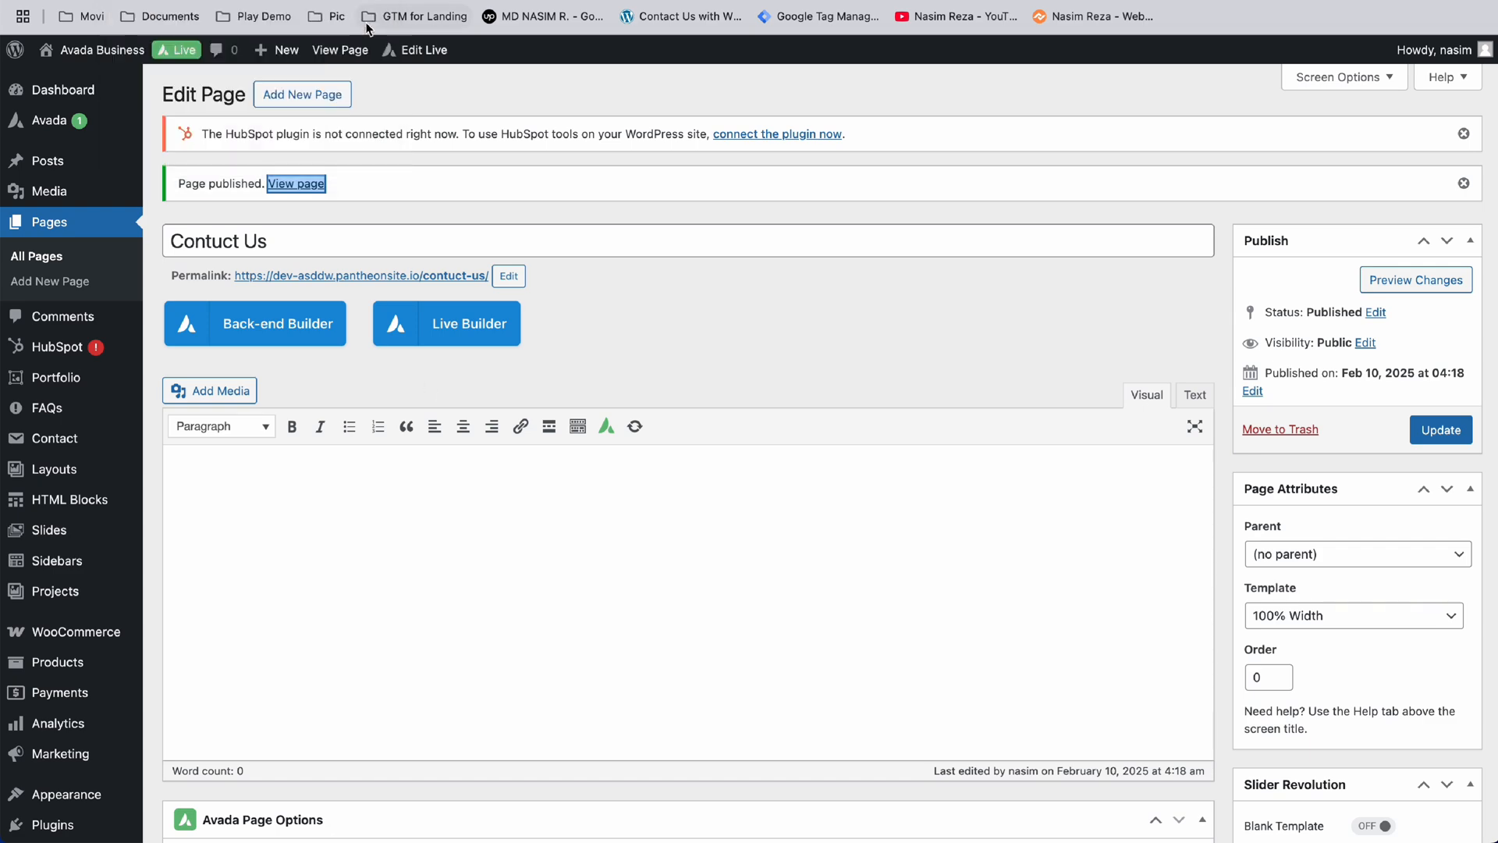
pyautogui.scroll(-3, 133, 628)
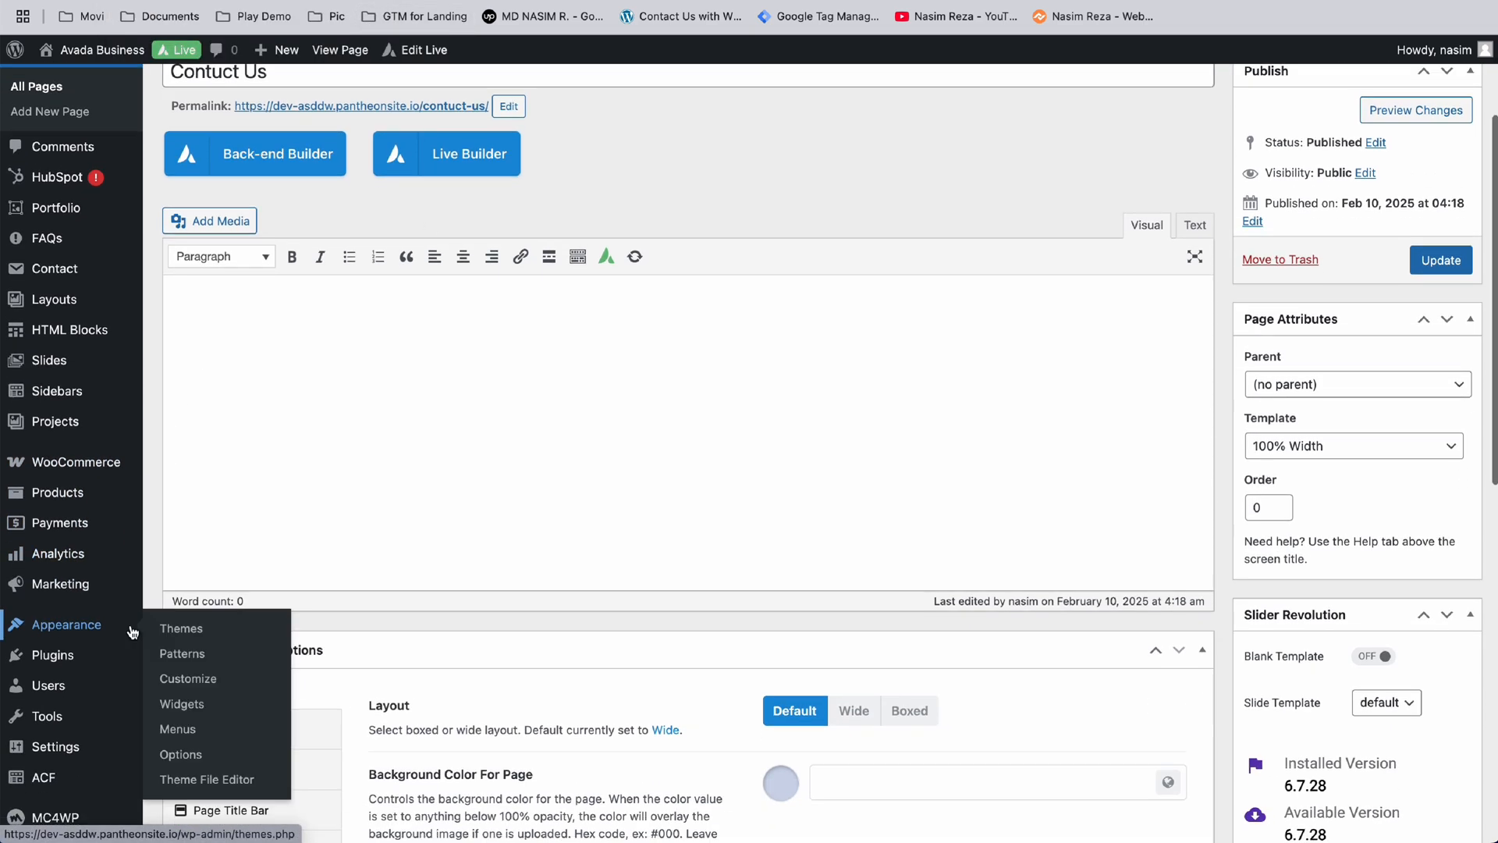
pyautogui.scroll(2, 148, 616)
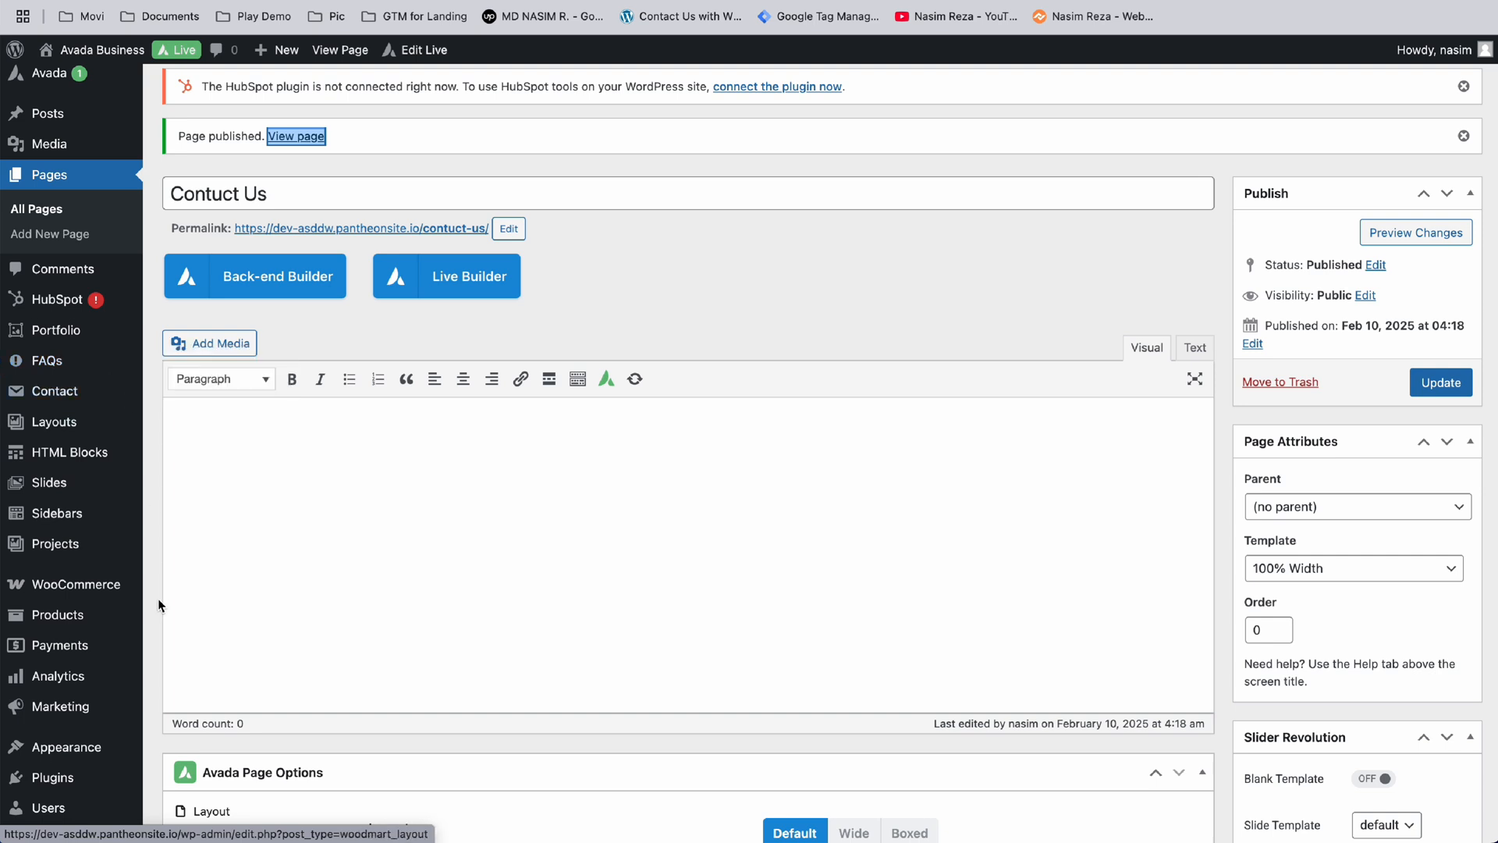
pyautogui.scroll(-2, 159, 605)
pyautogui.moveTo(66, 638)
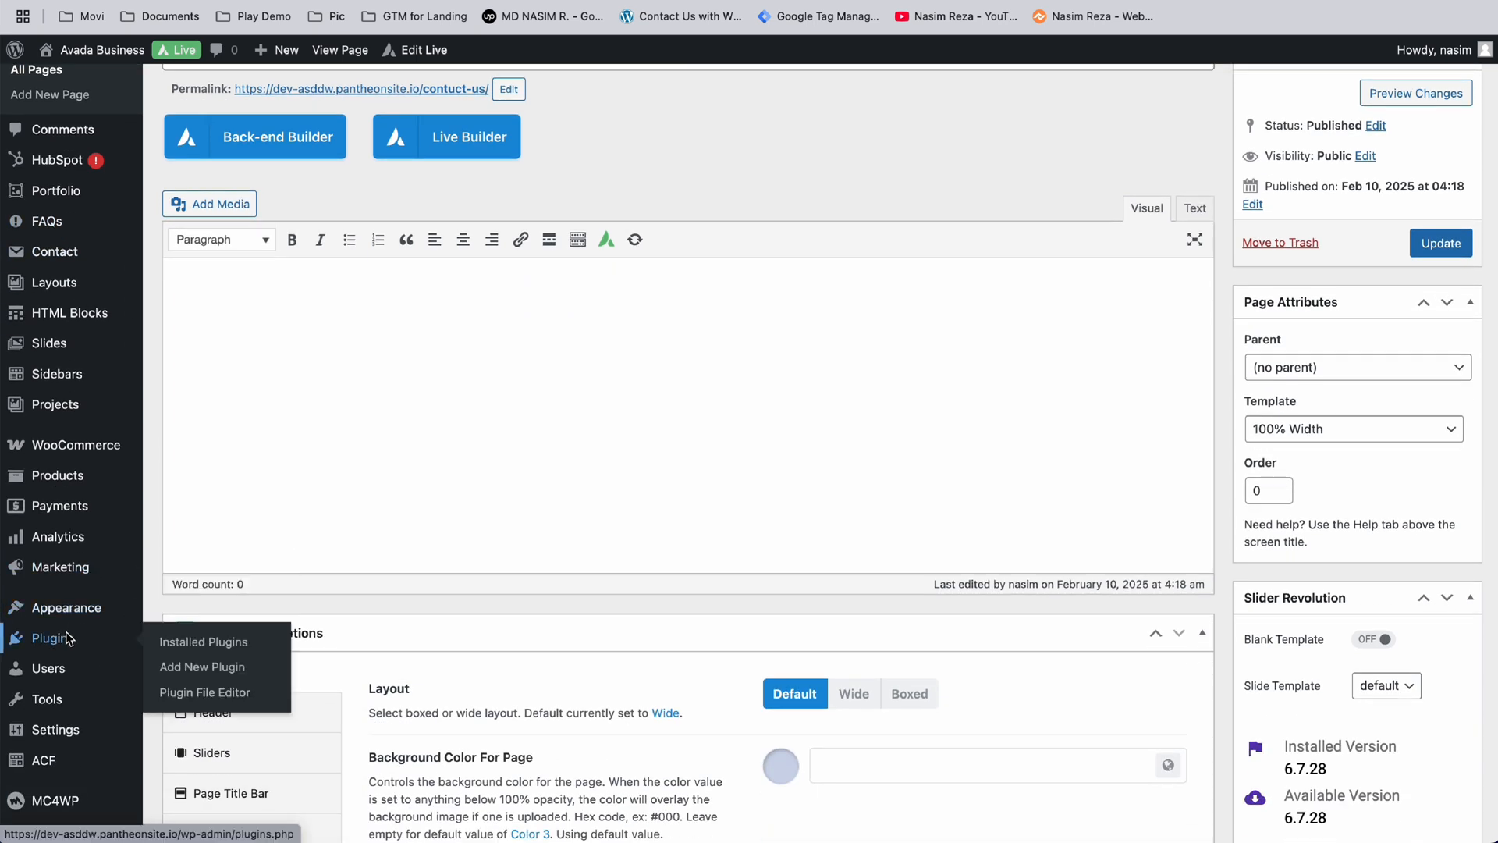
pyautogui.click(175, 669)
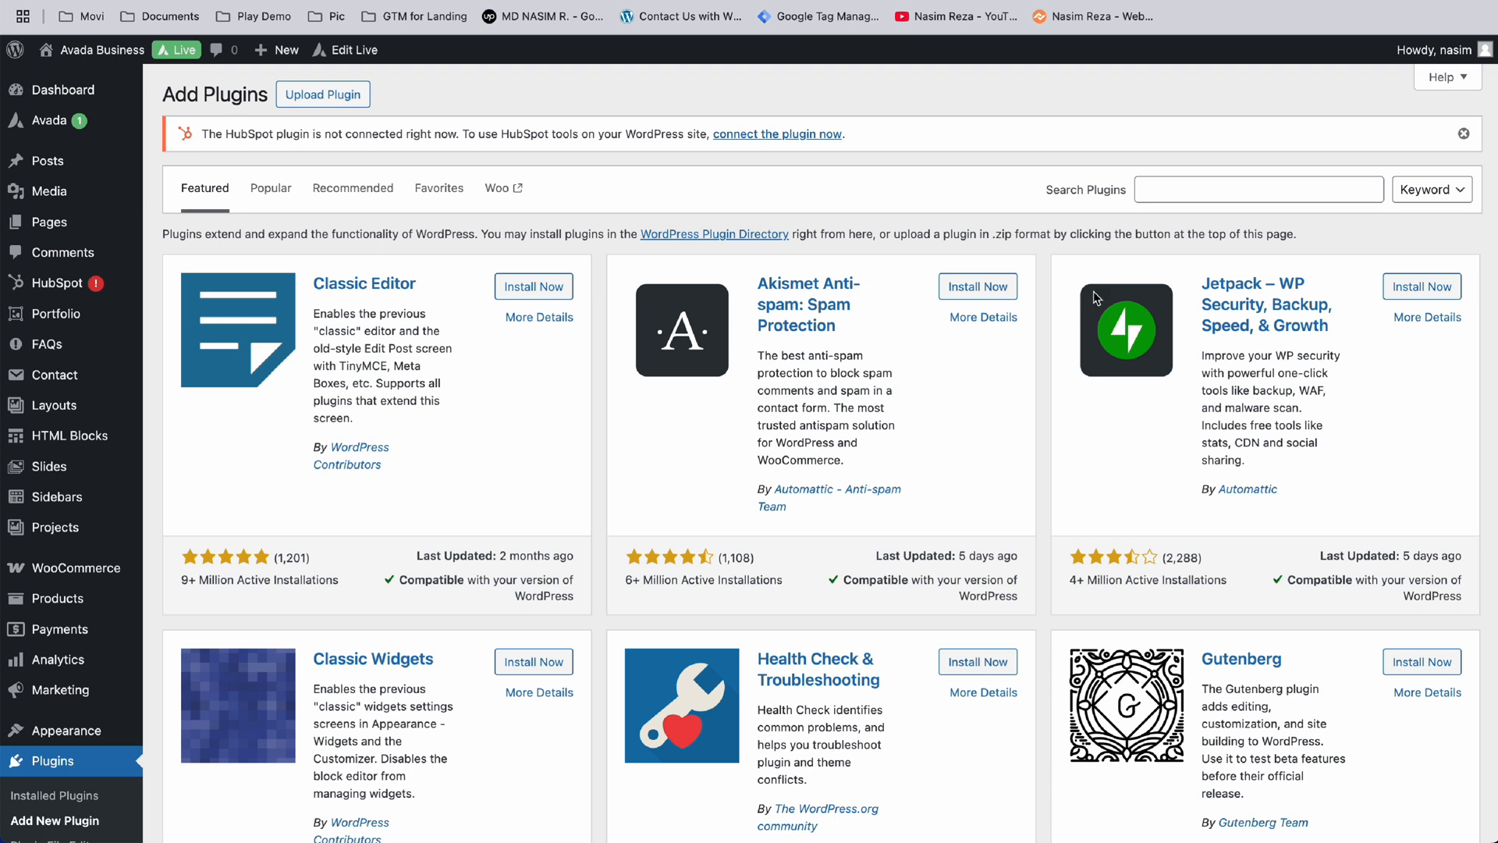
# Step: Search the plugin directory for "contact form", correcting the misspelled search word
pyautogui.click(1209, 196)
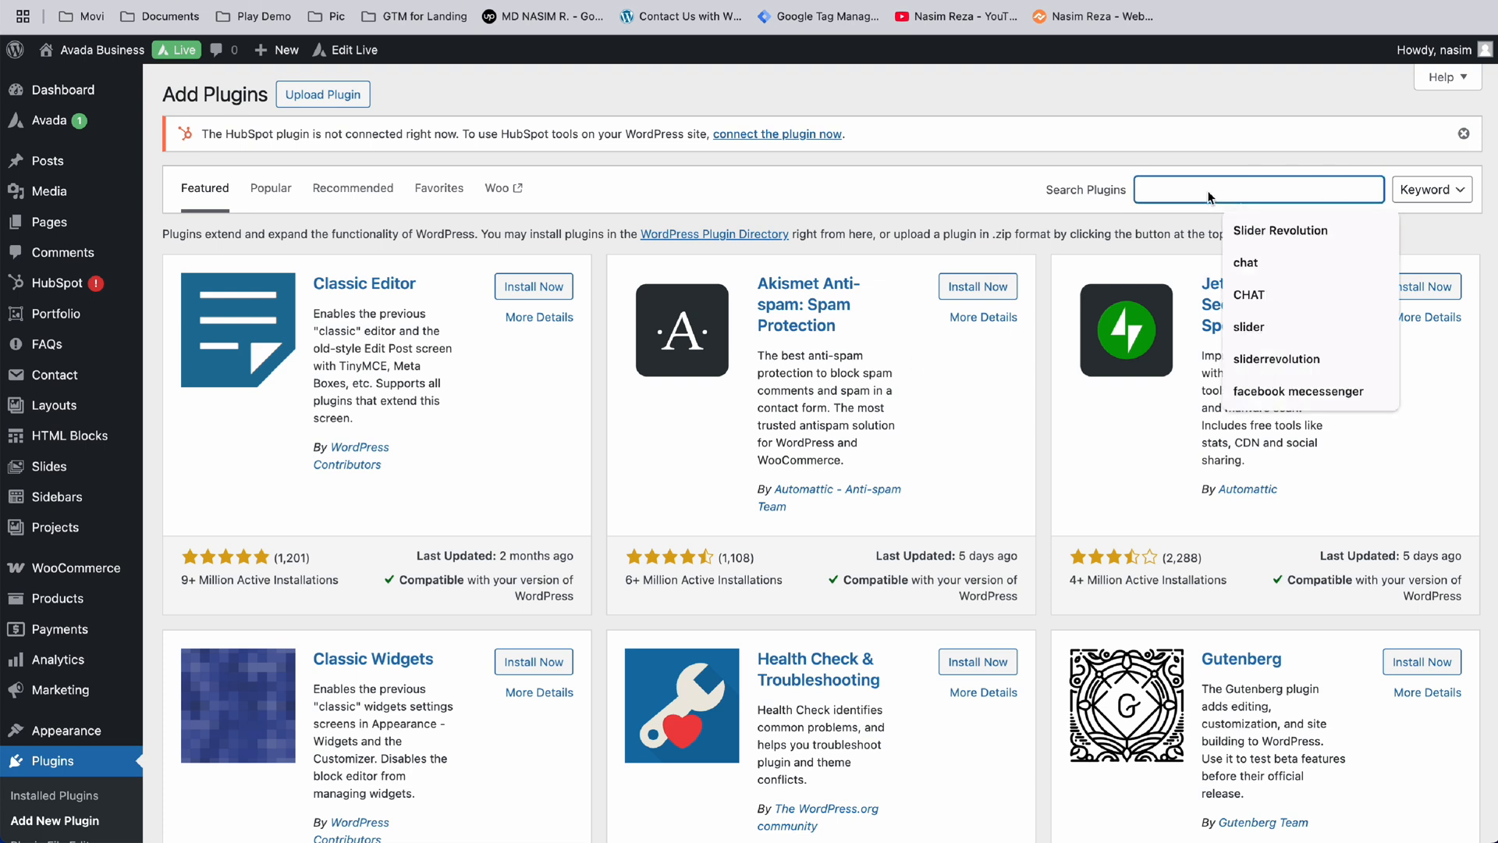
pyautogui.write('cu')
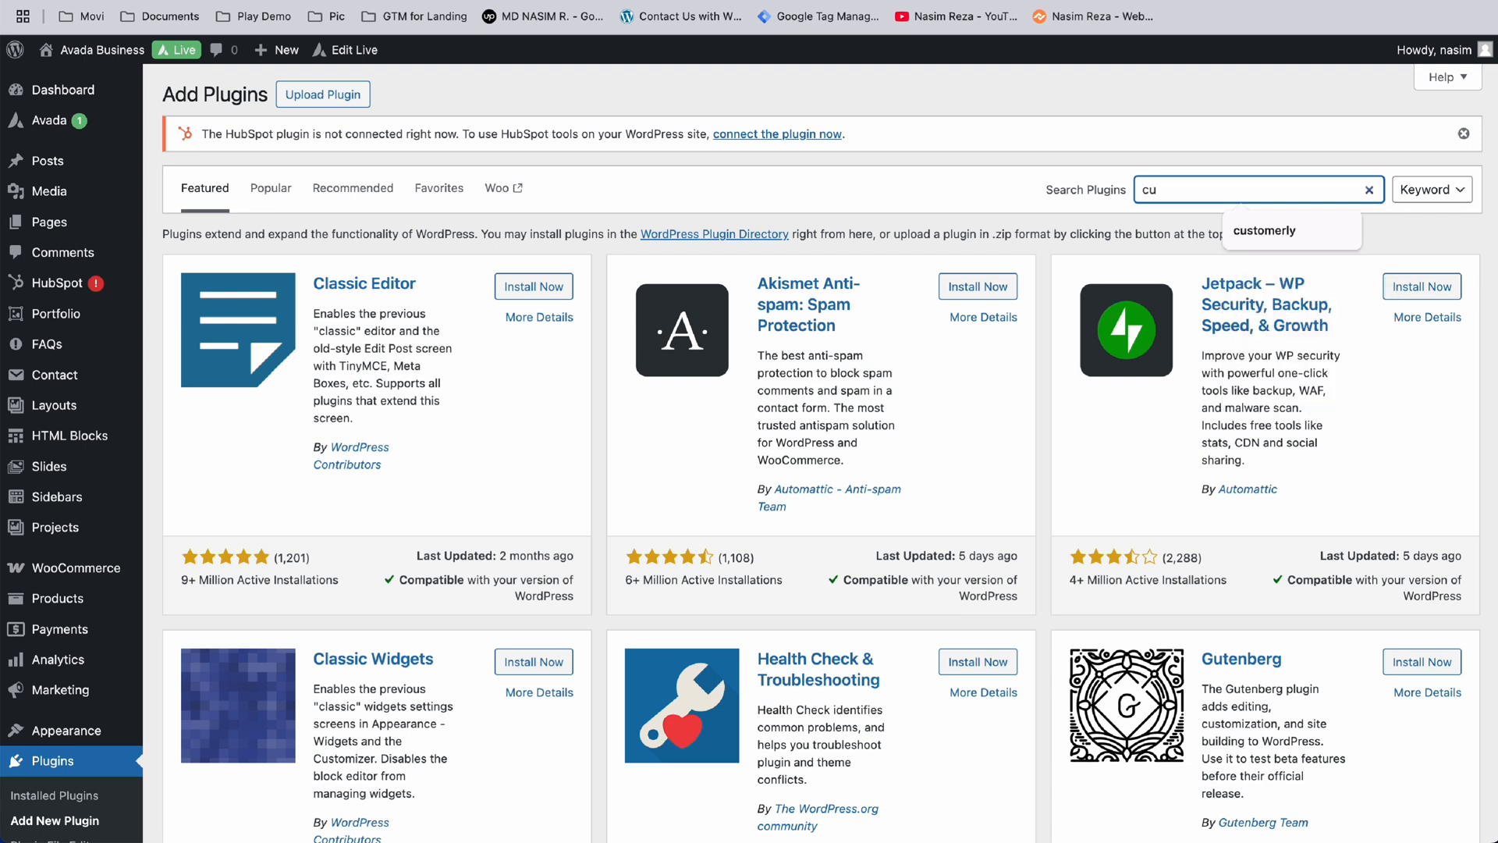
pyautogui.press('BackSpace')
pyautogui.write('ont')
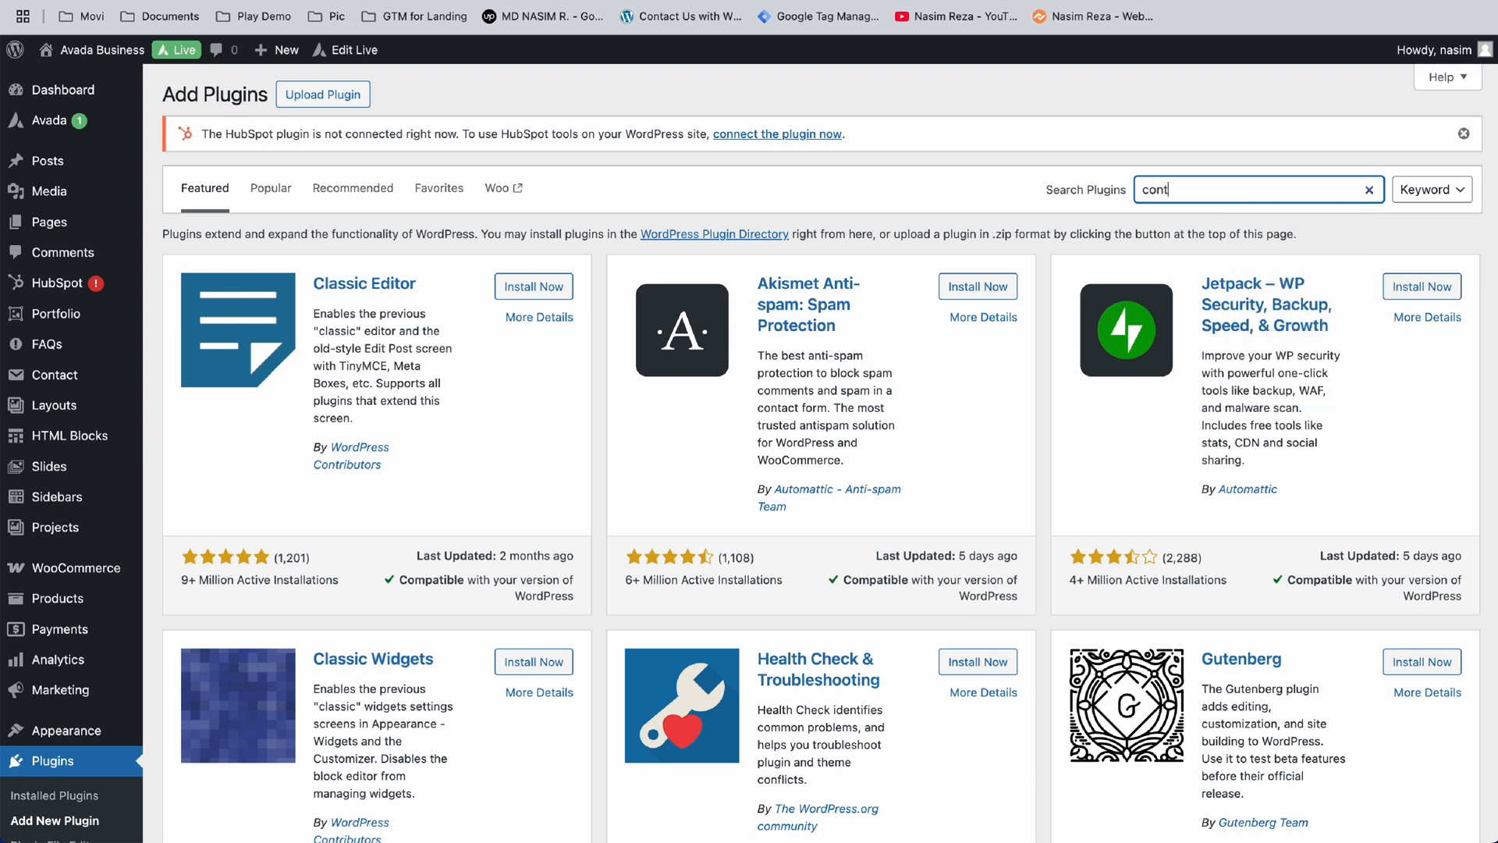
pyautogui.write('uct u')
pyautogui.press('BackSpace')
pyautogui.press('BackSpace')
pyautogui.press('BackSpace')
pyautogui.press('BackSpace')
pyautogui.press('BackSpace')
pyautogui.press('BackSpace')
pyautogui.press('BackSpace')
pyautogui.press('BackSpace')
pyautogui.press('BackSpace')
pyautogui.write('contuct form')
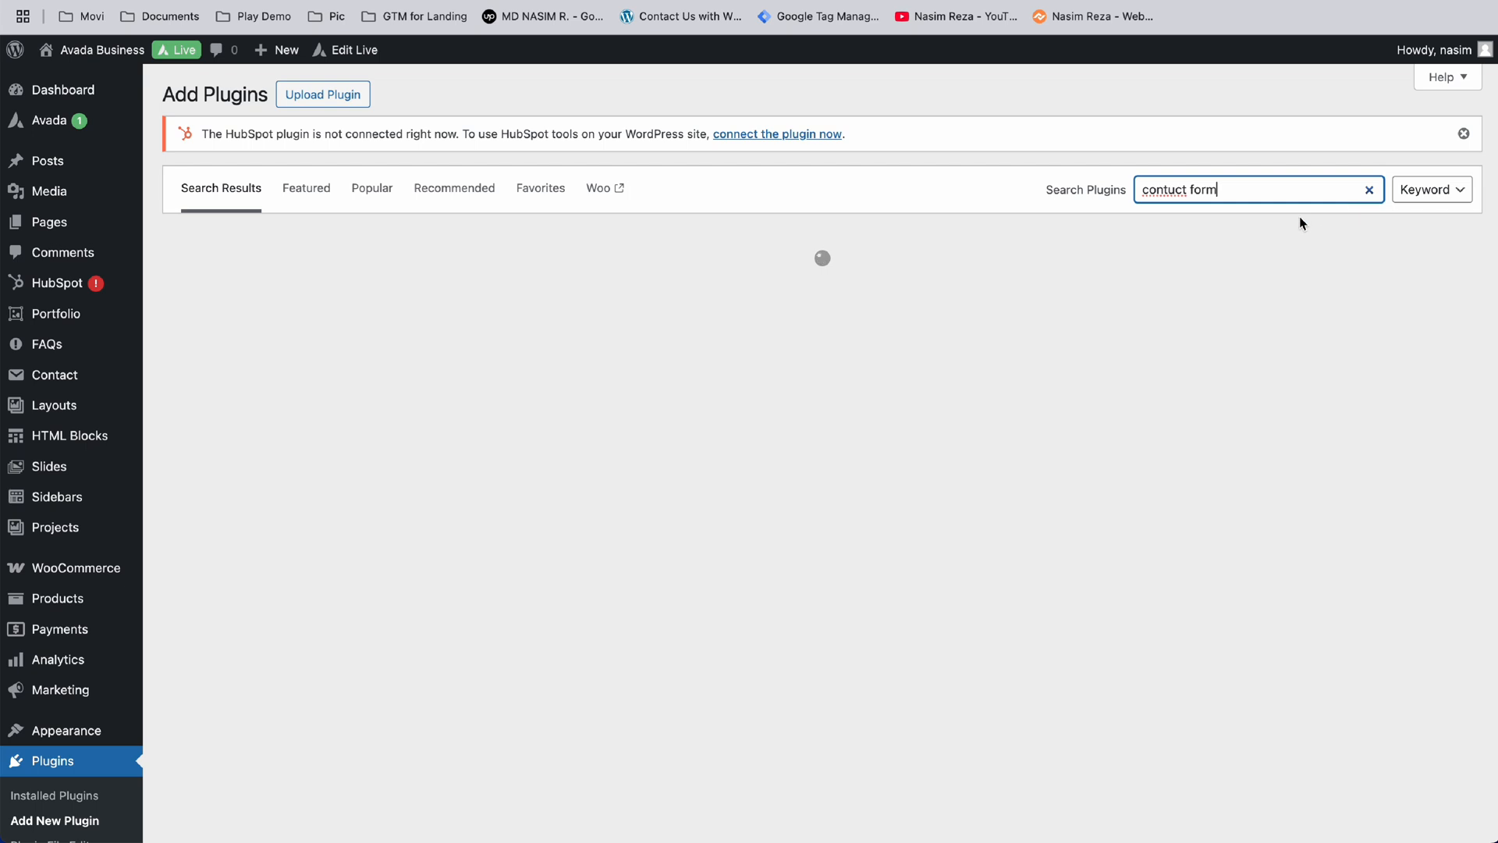
pyautogui.rightClick(1168, 187)
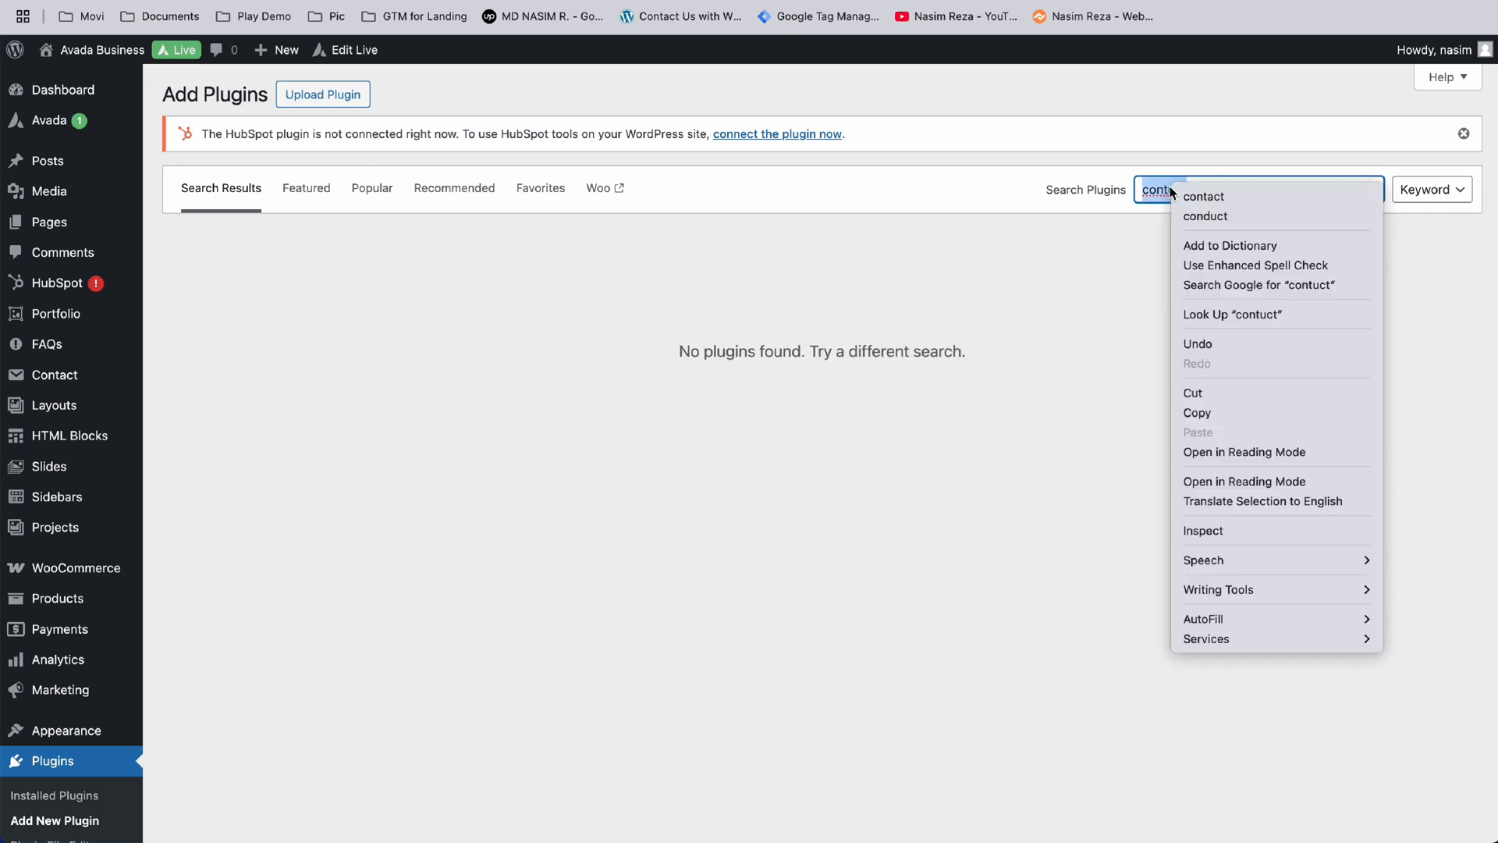
pyautogui.click(1176, 198)
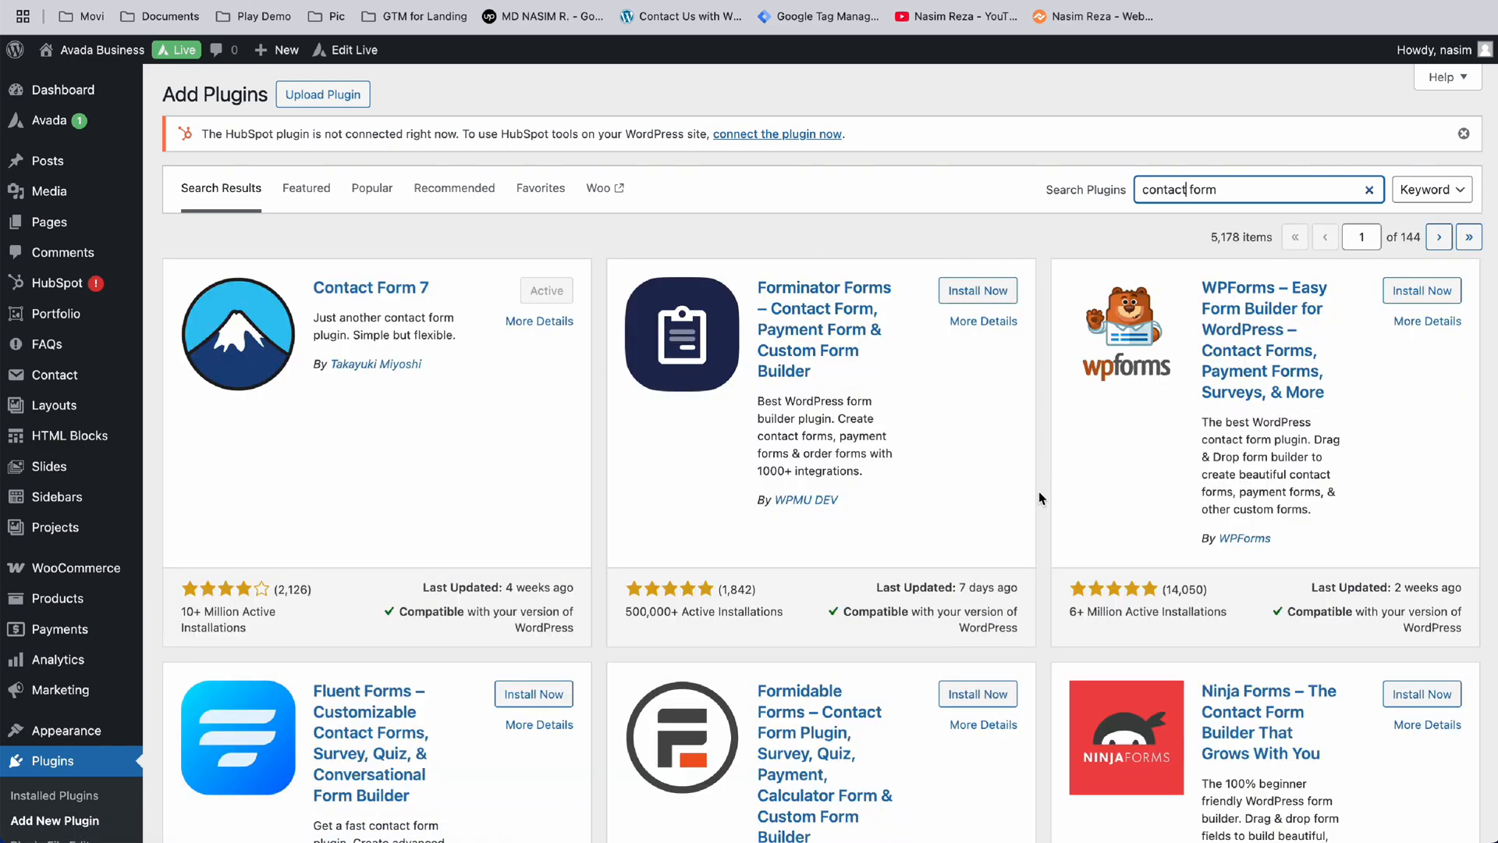
# Step: Examine the contact form plugins in the search results, including whether Contact Form 7 is already active
pyautogui.scroll(-3, 1037, 489)
pyautogui.scroll(2, 1037, 490)
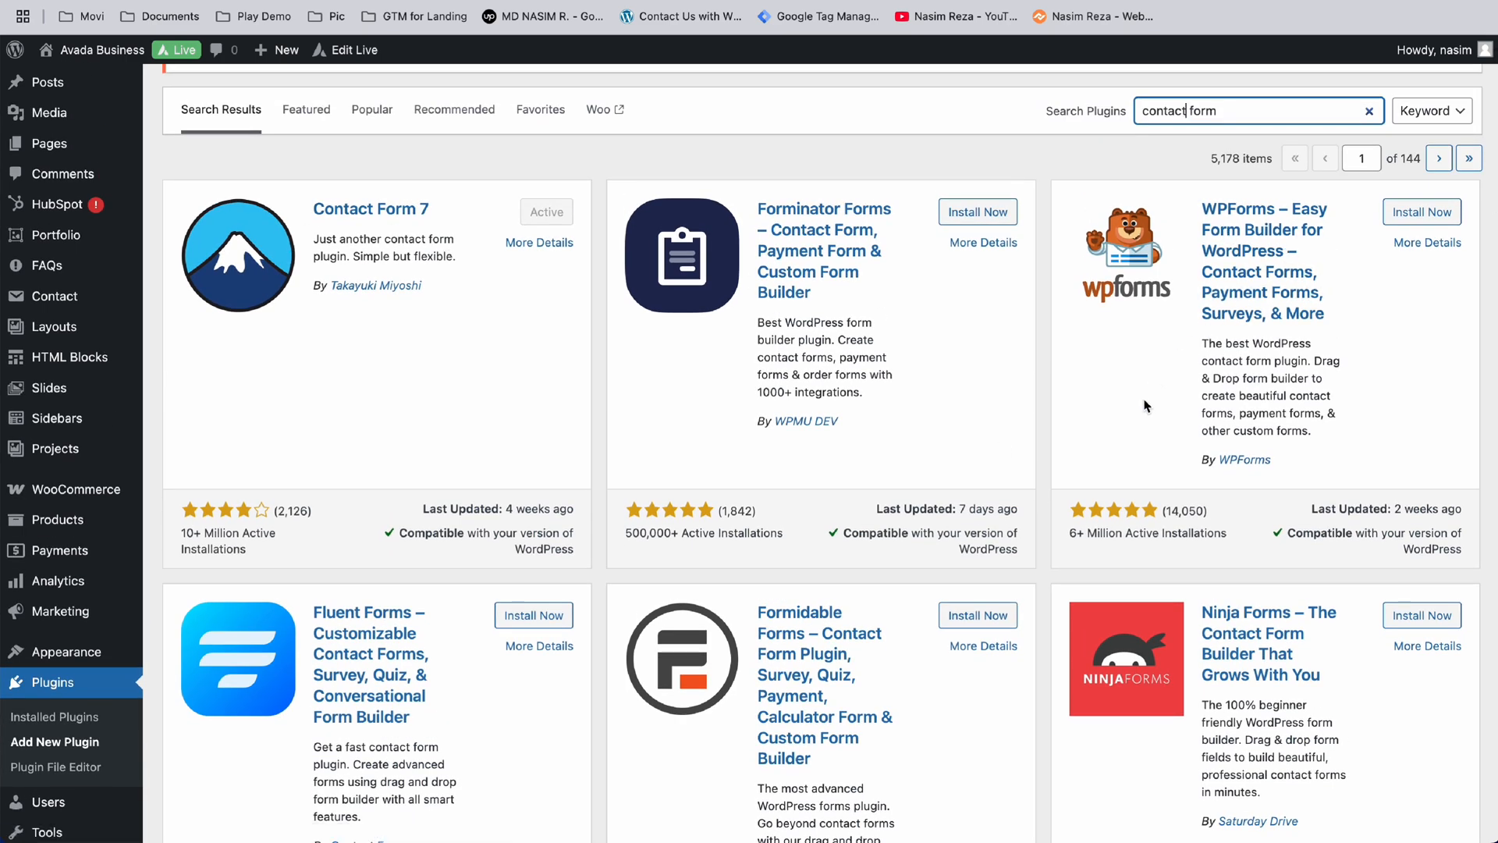
pyautogui.scroll(-4, 1145, 405)
pyautogui.scroll(4, 1144, 405)
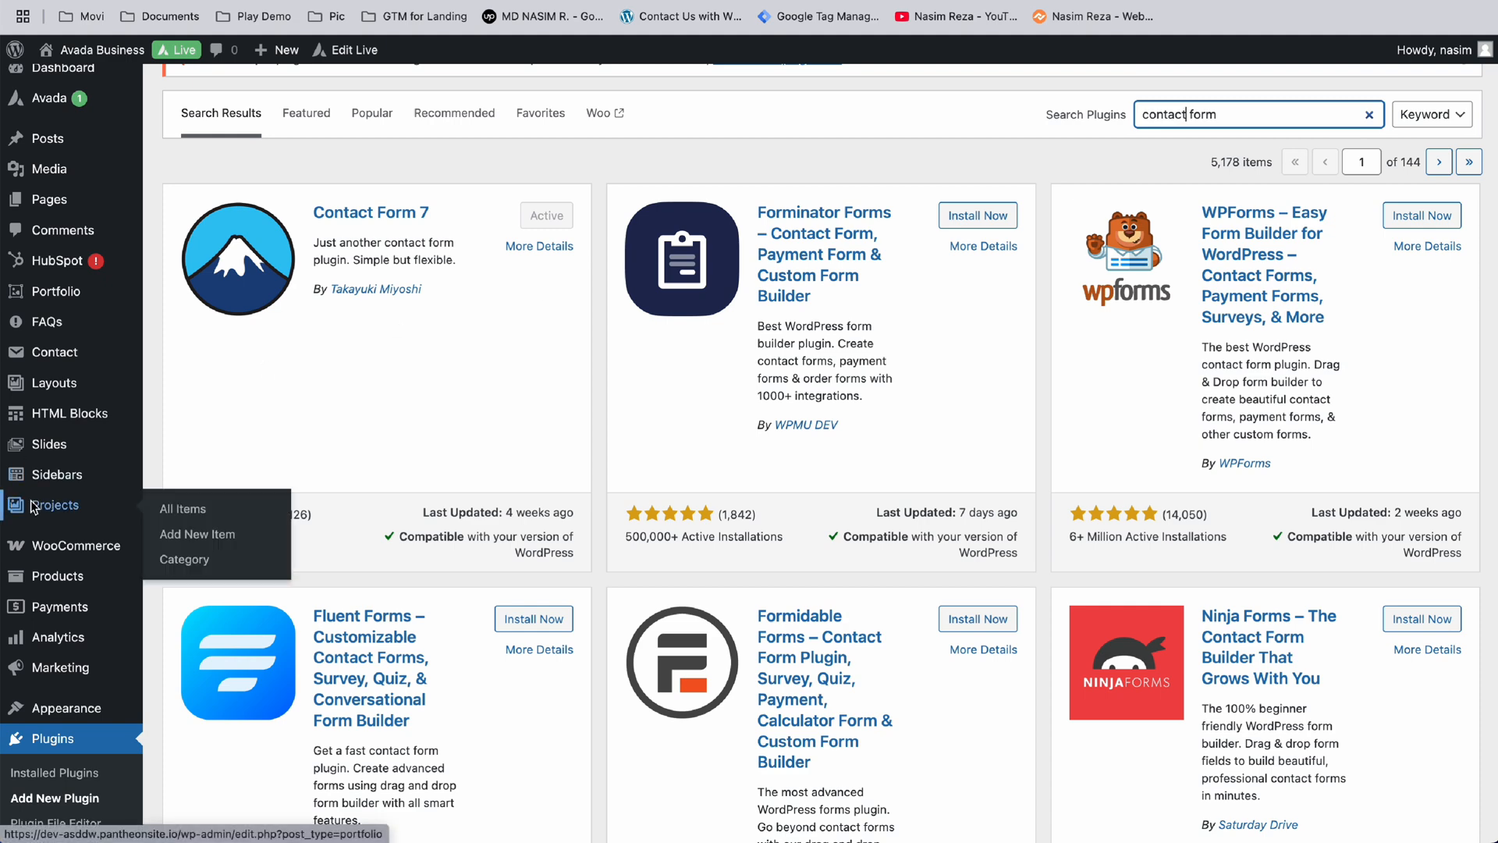
pyautogui.scroll(1, 470, 312)
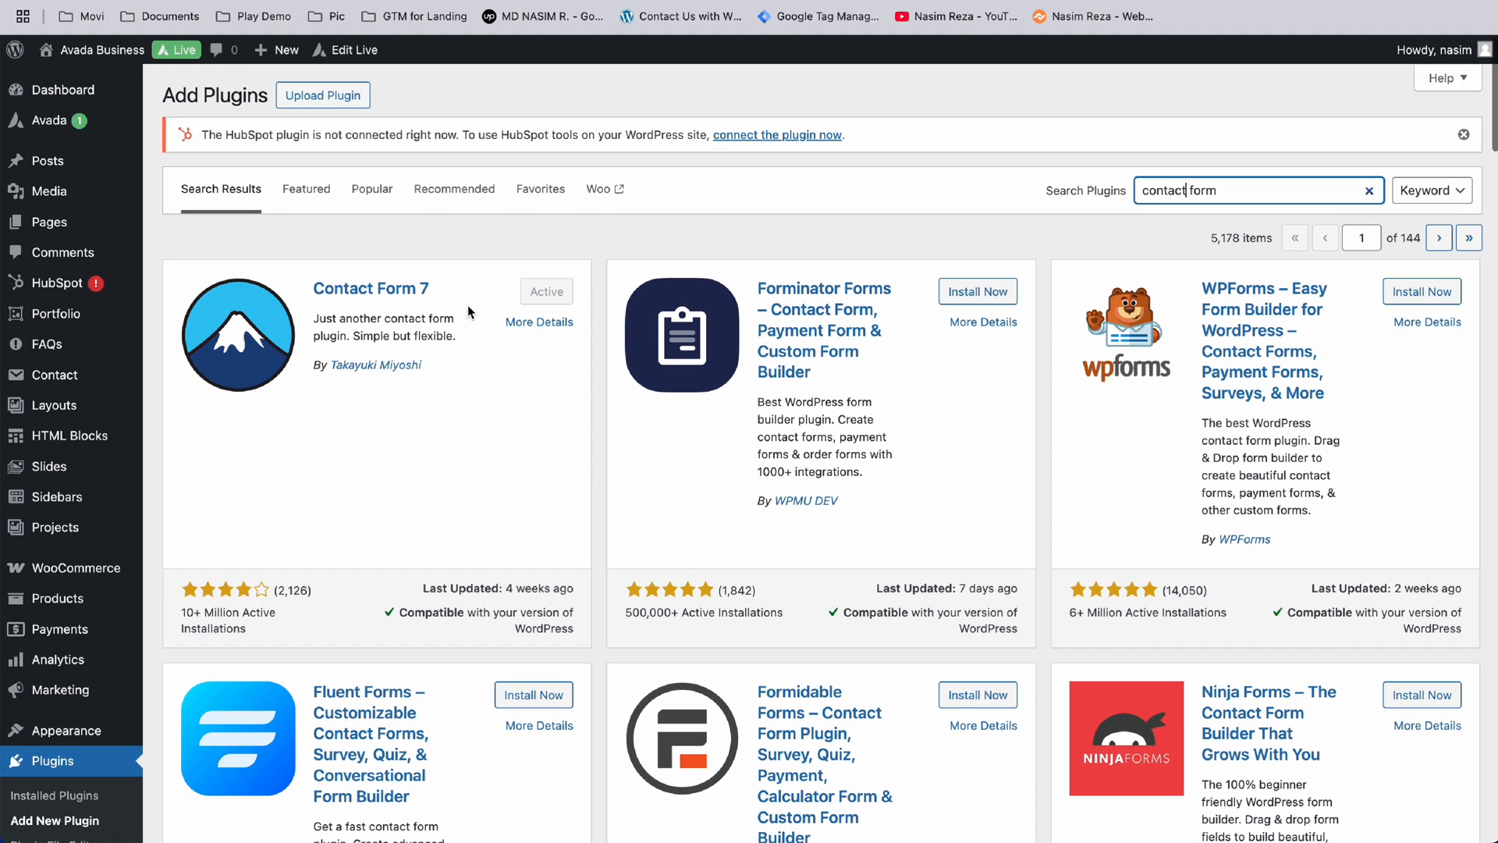
# Step: Open the Contact Form 7 settings from the list of installed plugins
pyautogui.scroll(-5, 70, 414)
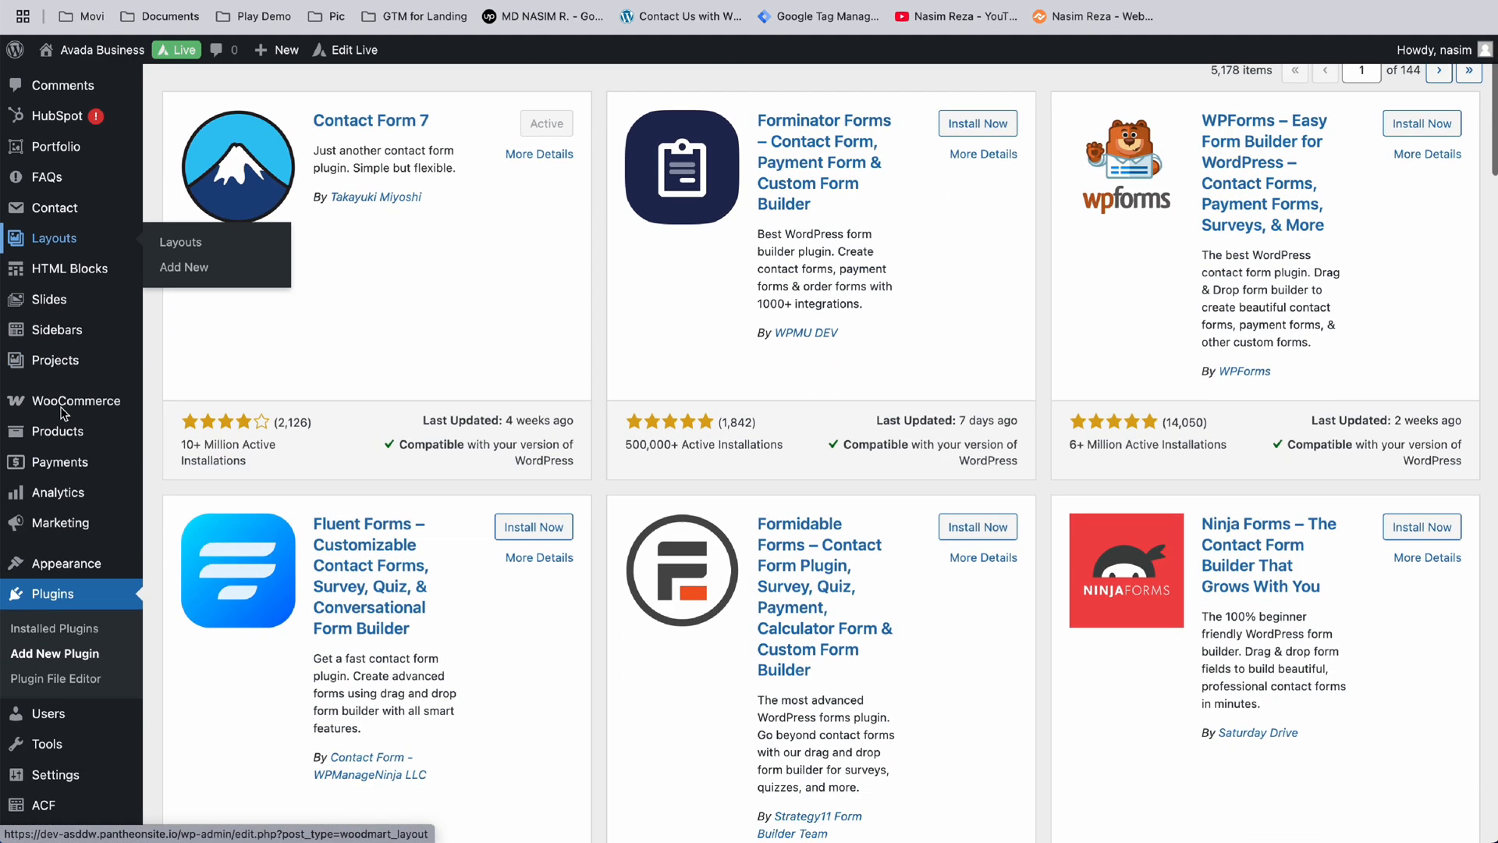
pyautogui.scroll(-3, 64, 414)
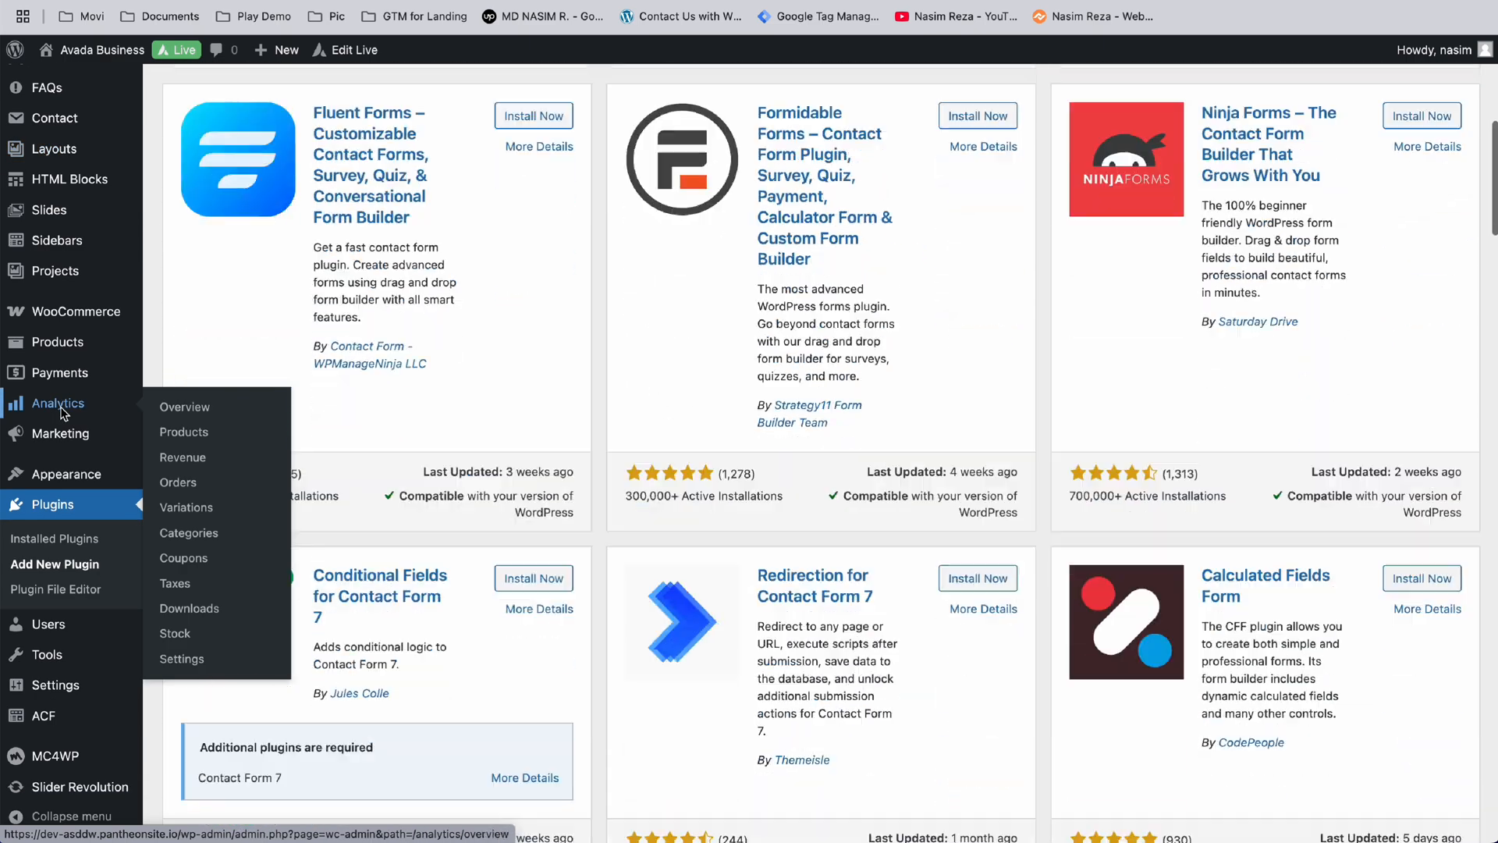
pyautogui.click(56, 550)
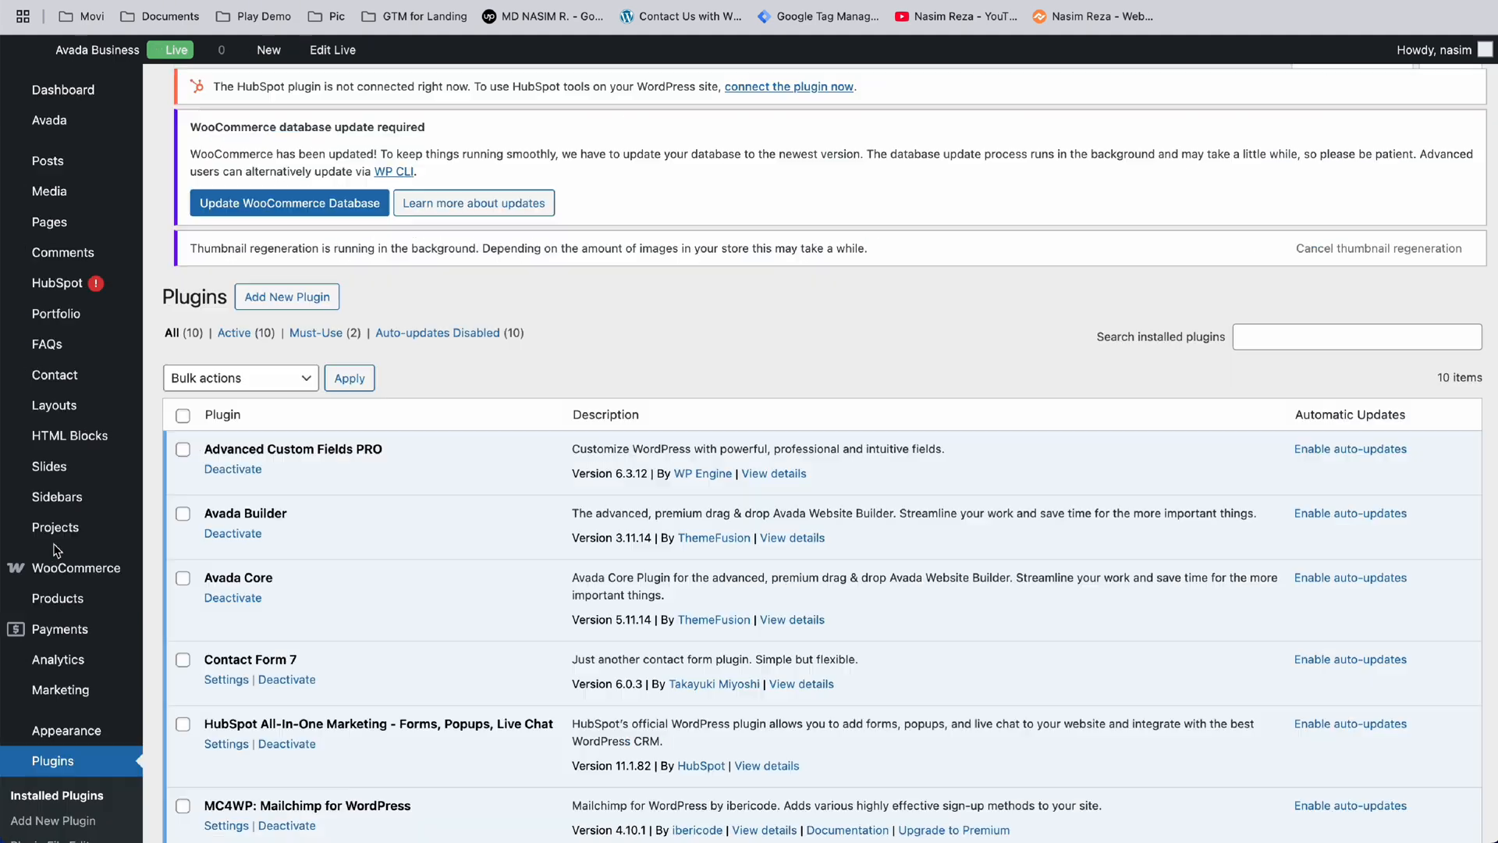
pyautogui.scroll(-1, 502, 551)
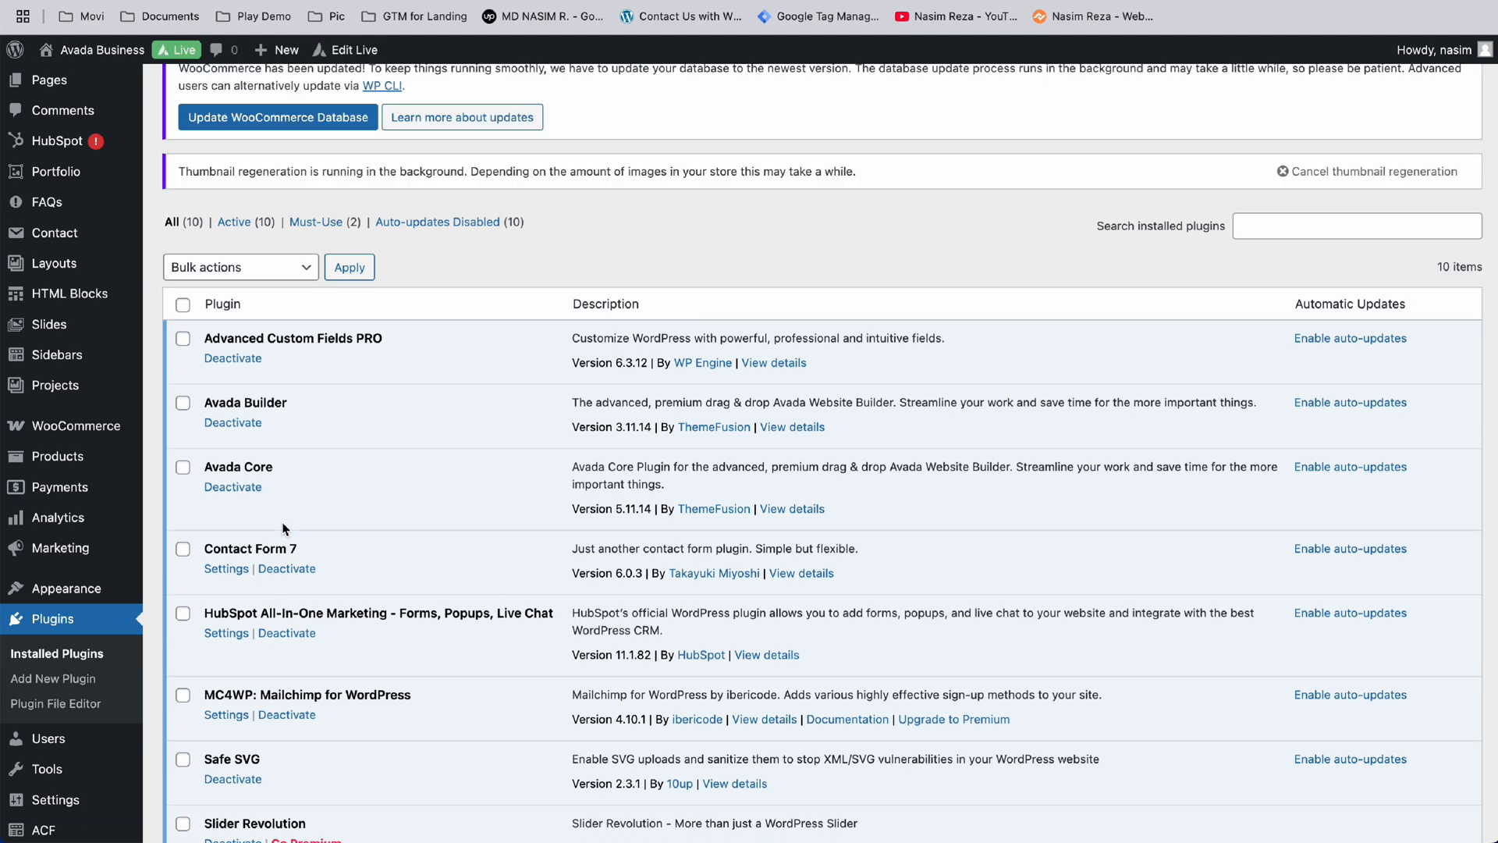
pyautogui.click(226, 570)
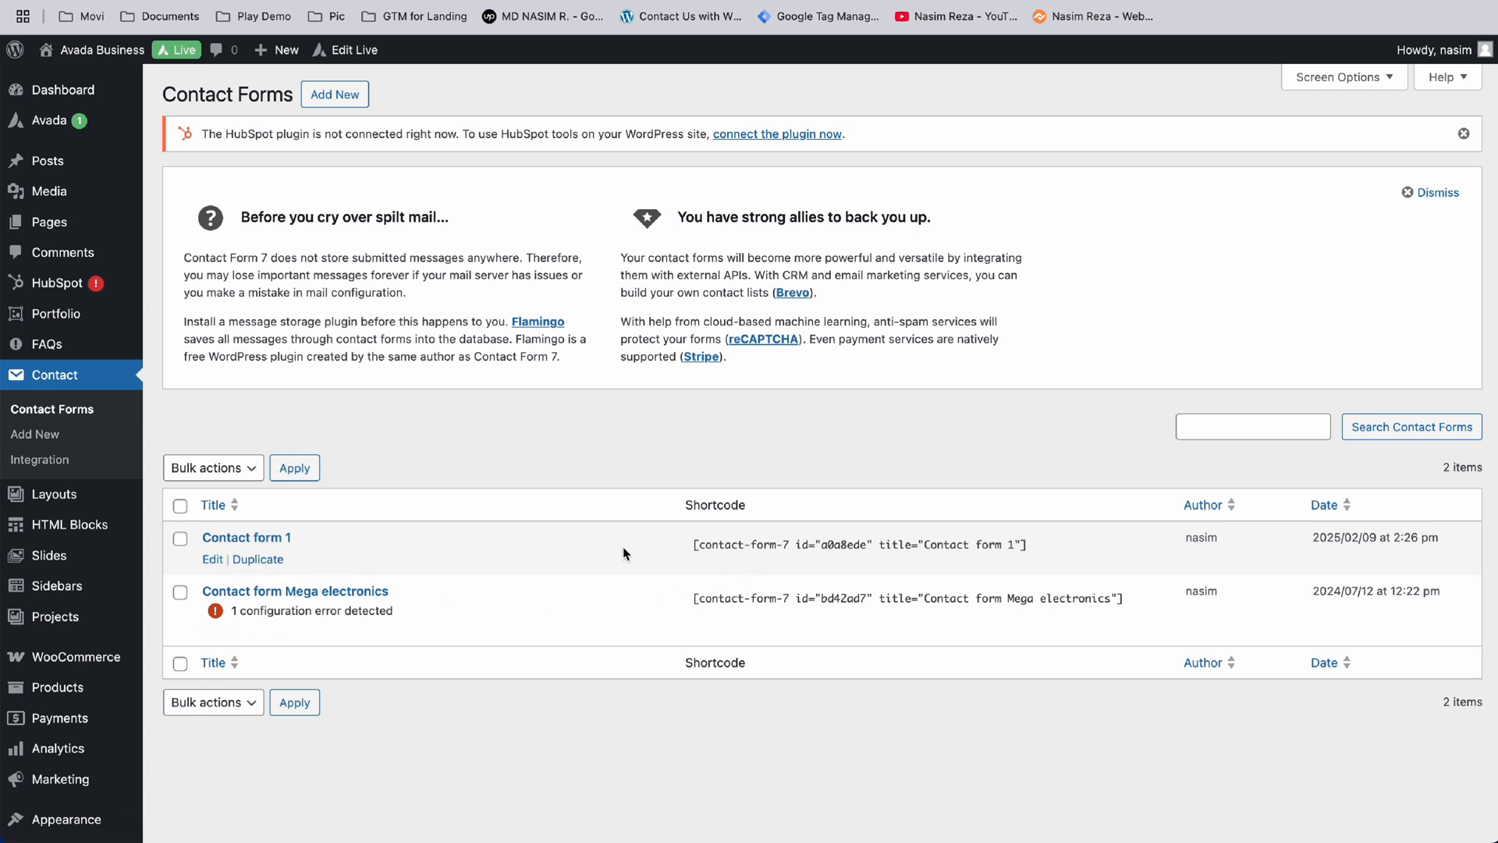
# Step: Copy the shortcode of the form "Contact form 1" from the contact forms list
pyautogui.click(866, 548)
pyautogui.rightClick(865, 544)
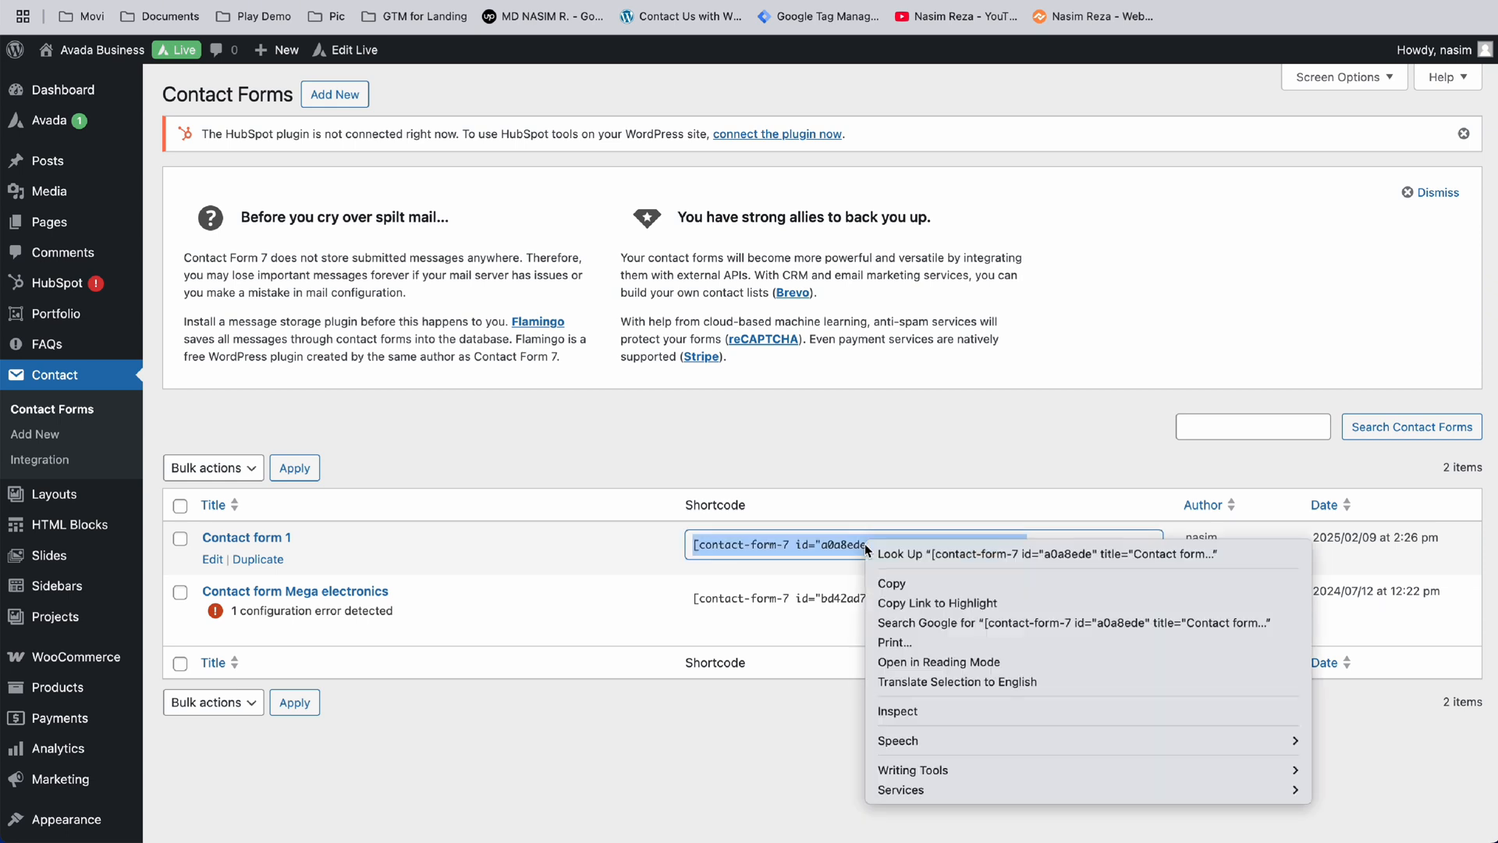
pyautogui.click(892, 584)
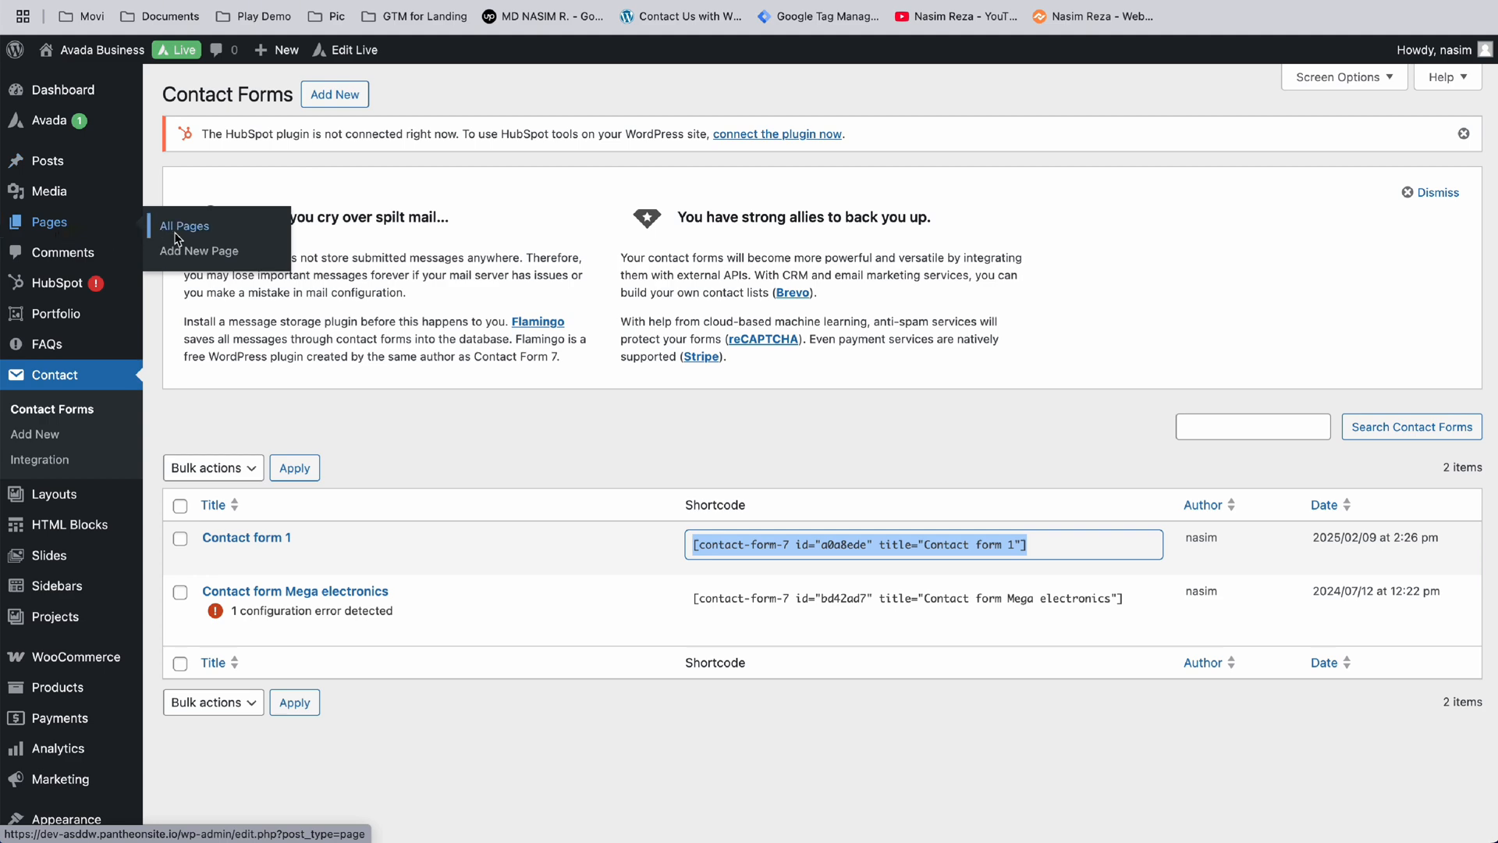
# Step: Open the Contuct Us page for editing, paste the Contact form 1 shortcode into its content and update the page
pyautogui.click(179, 234)
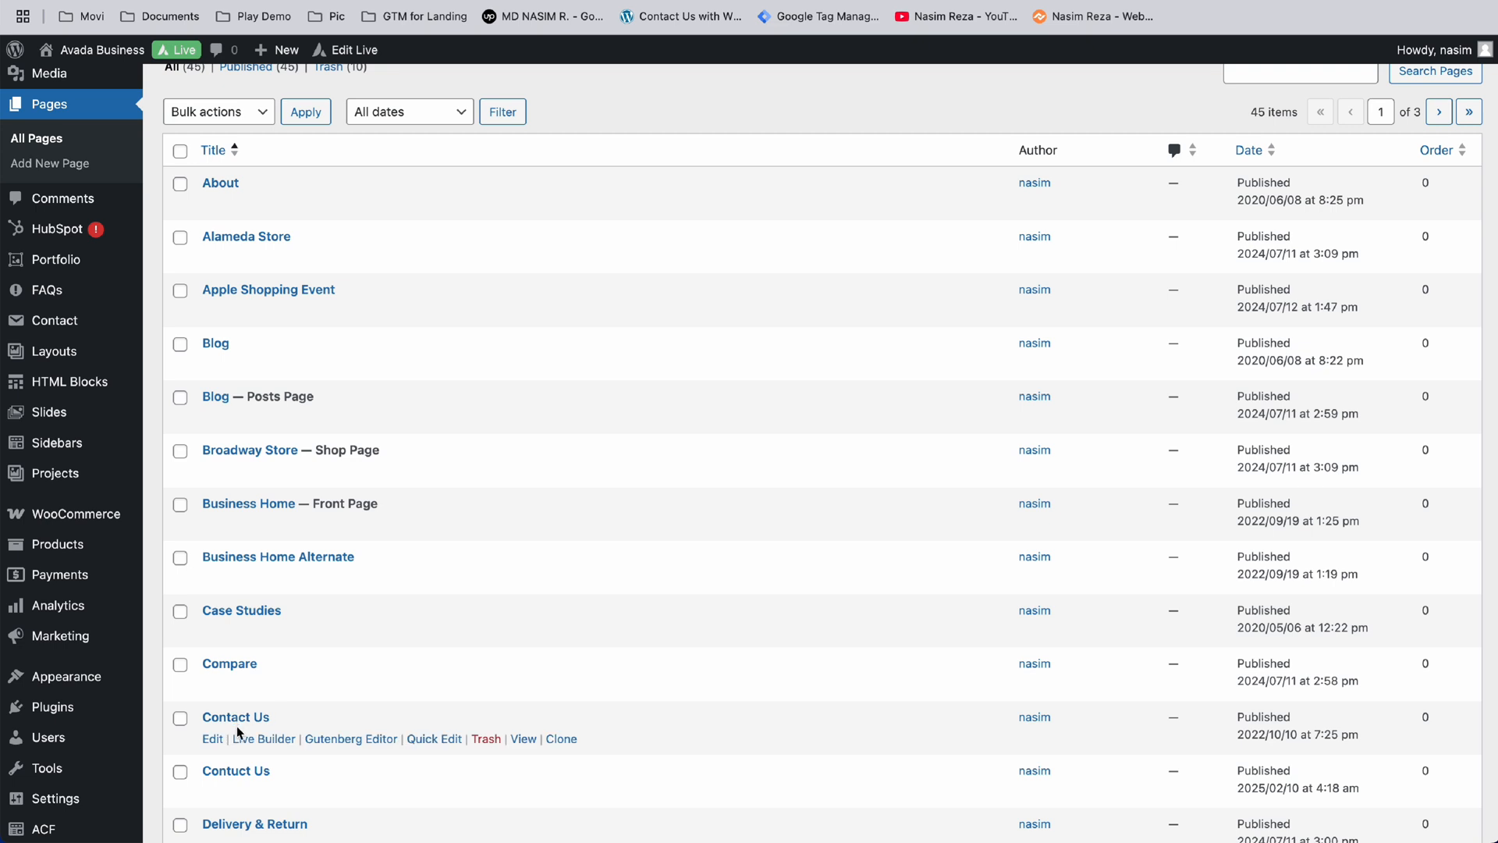
pyautogui.click(236, 716)
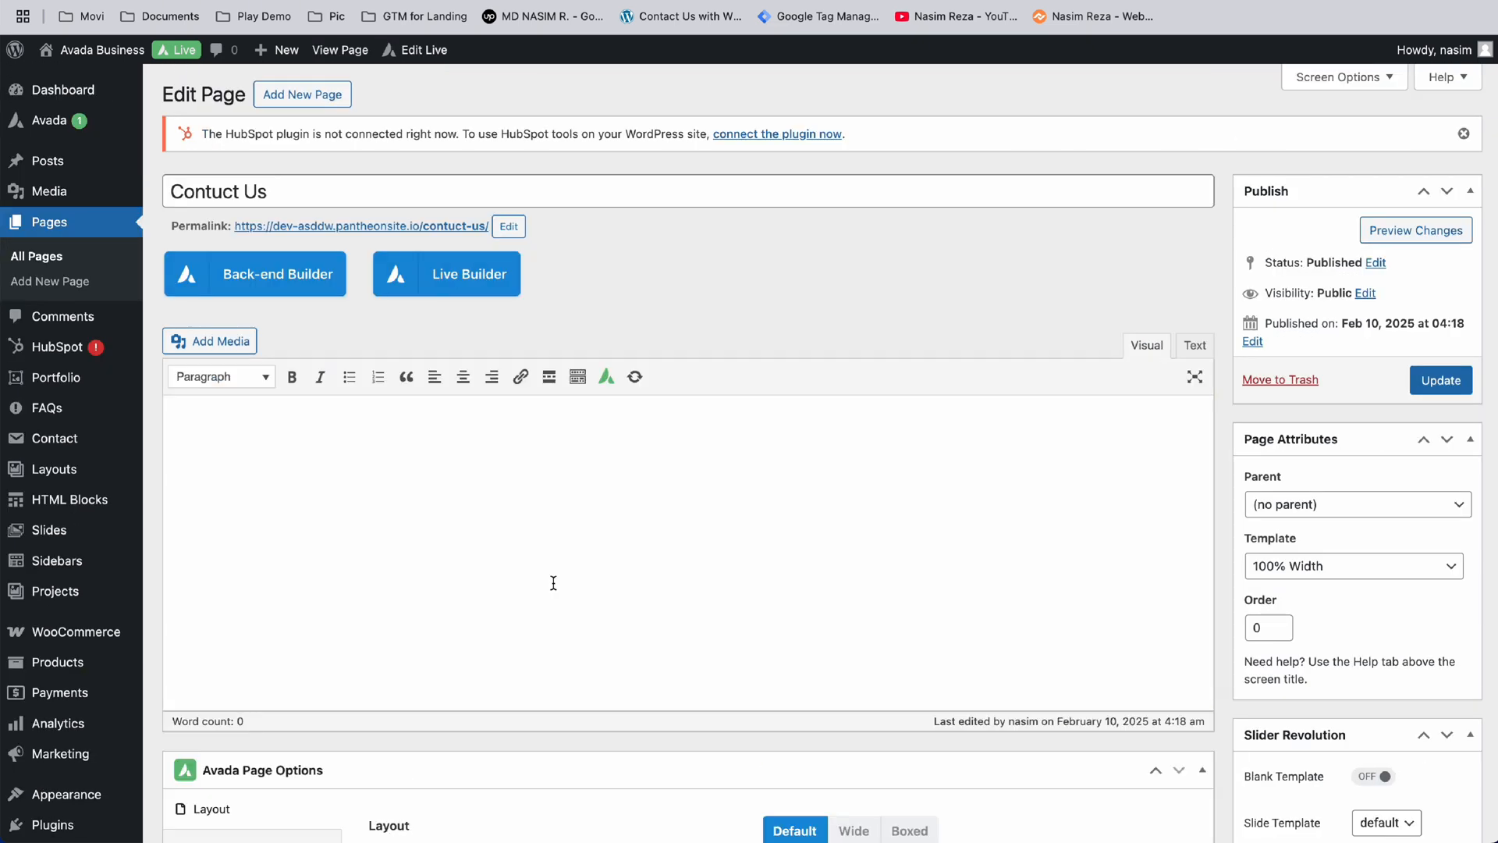
pyautogui.click(453, 453)
pyautogui.hotkey('ctrl', 'v')
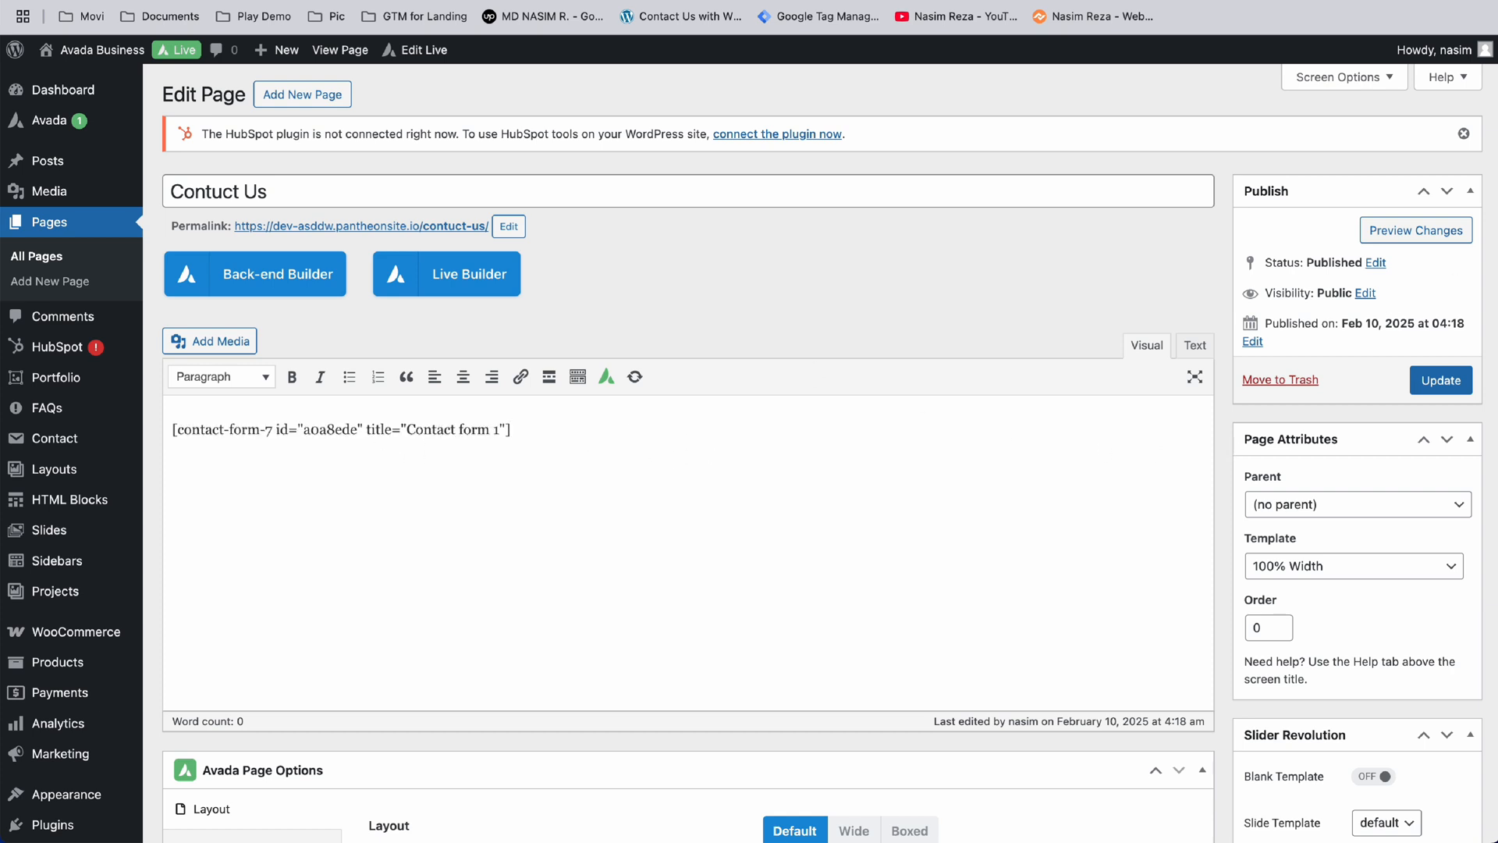
pyautogui.click(1442, 390)
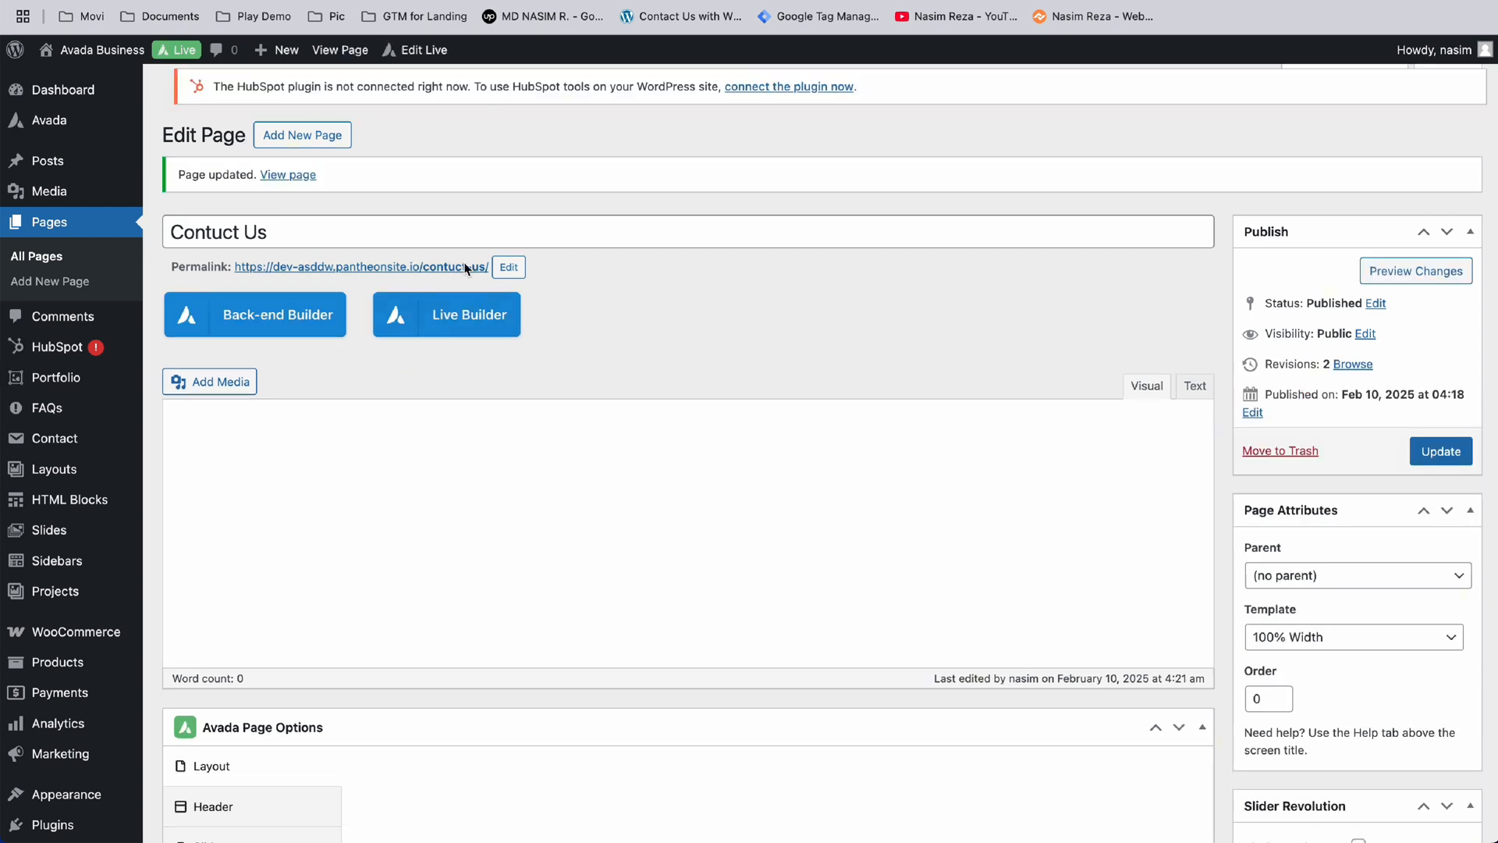
# Step: Open the Contuct Us page's permalink in a new tab and check the contact form on the live page
pyautogui.rightClick(400, 277)
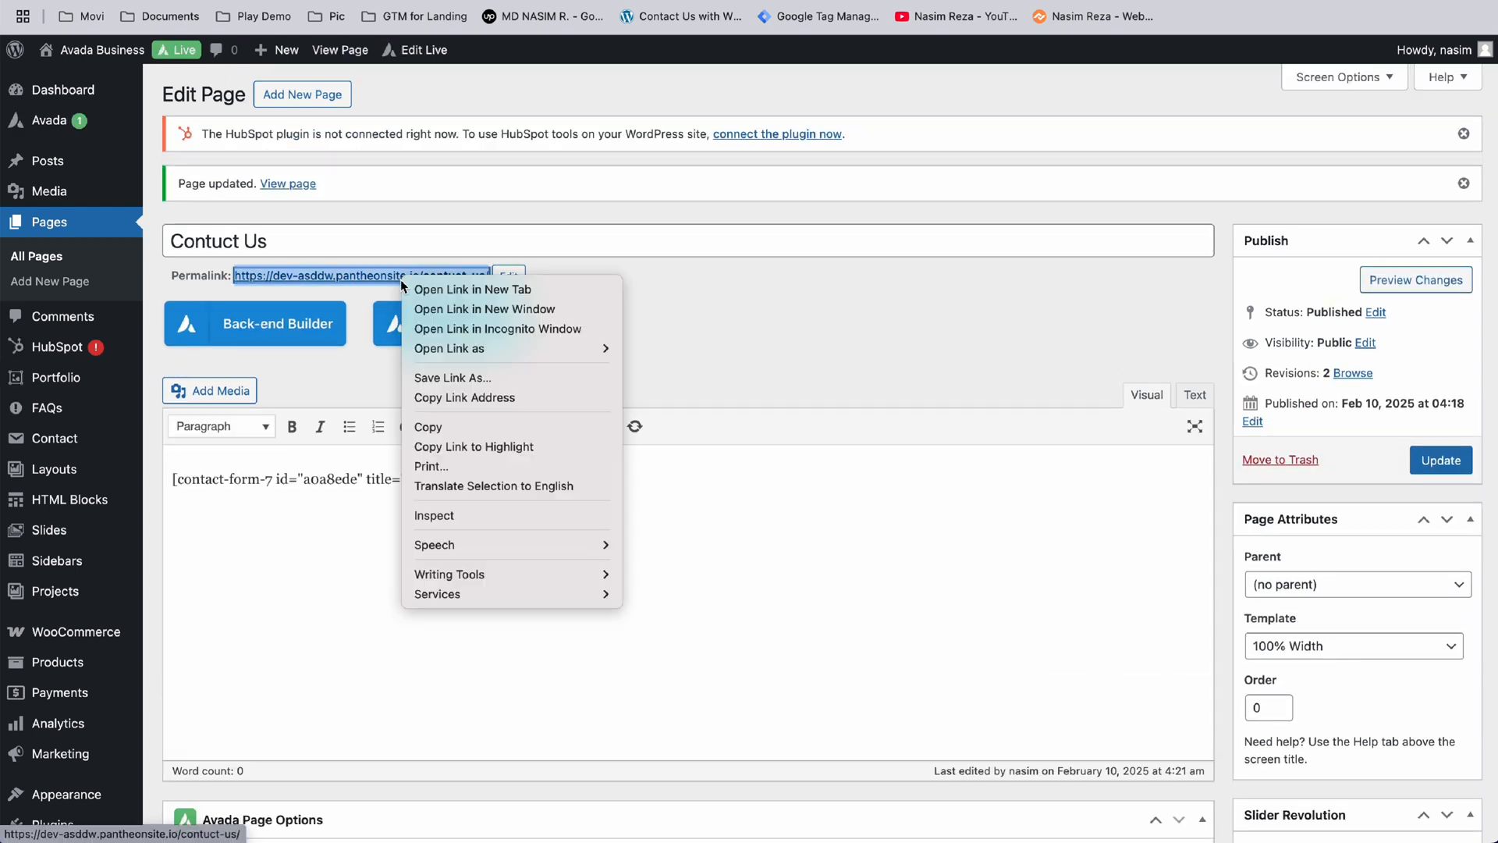
pyautogui.click(449, 296)
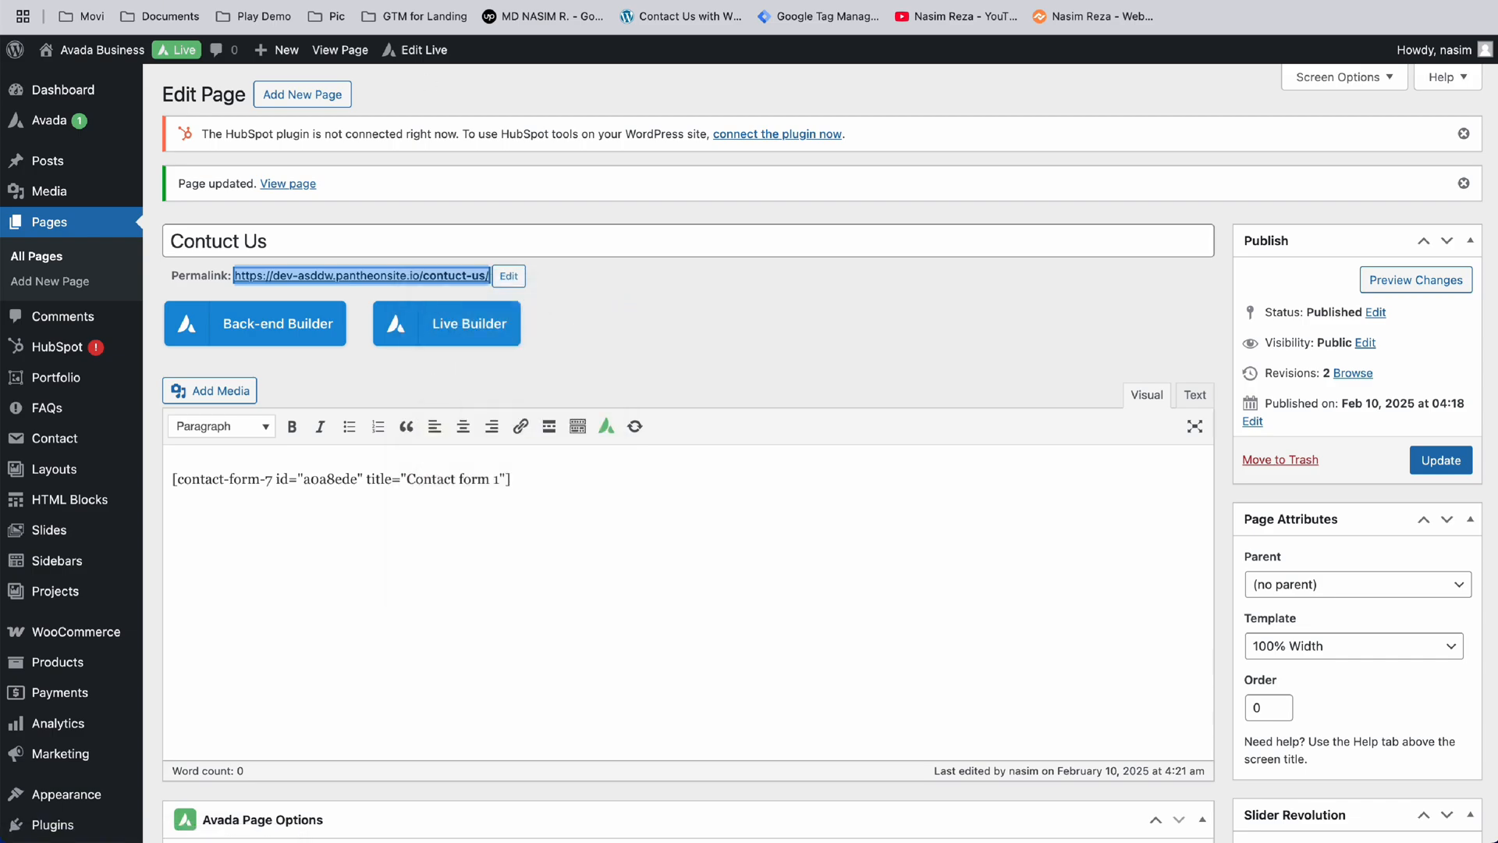
pyautogui.hotkey('ctrl', 'Tab')
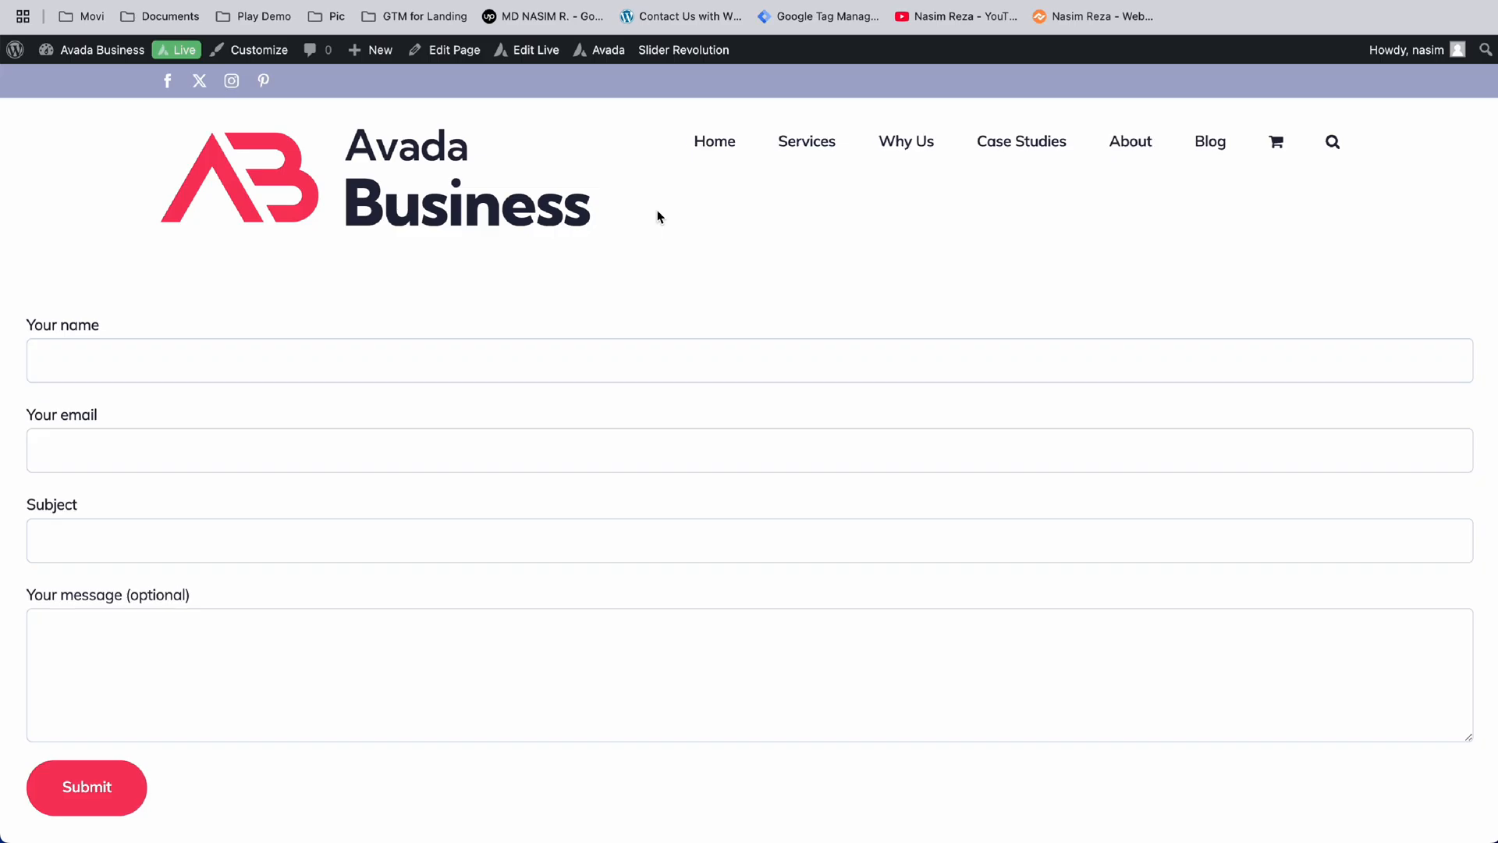
pyautogui.scroll(-1, 333, 694)
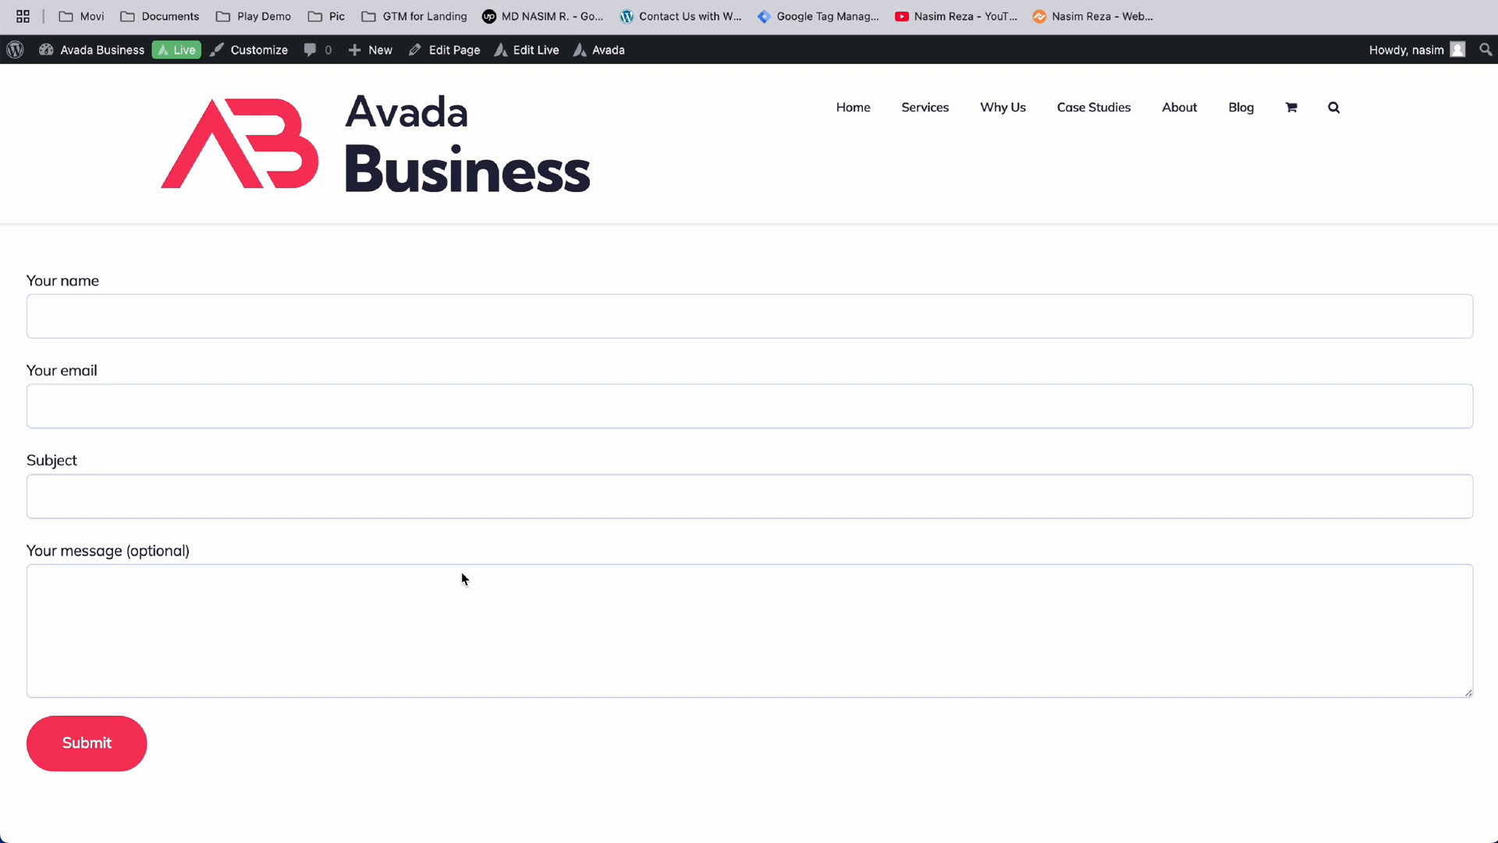
pyautogui.click(190, 647)
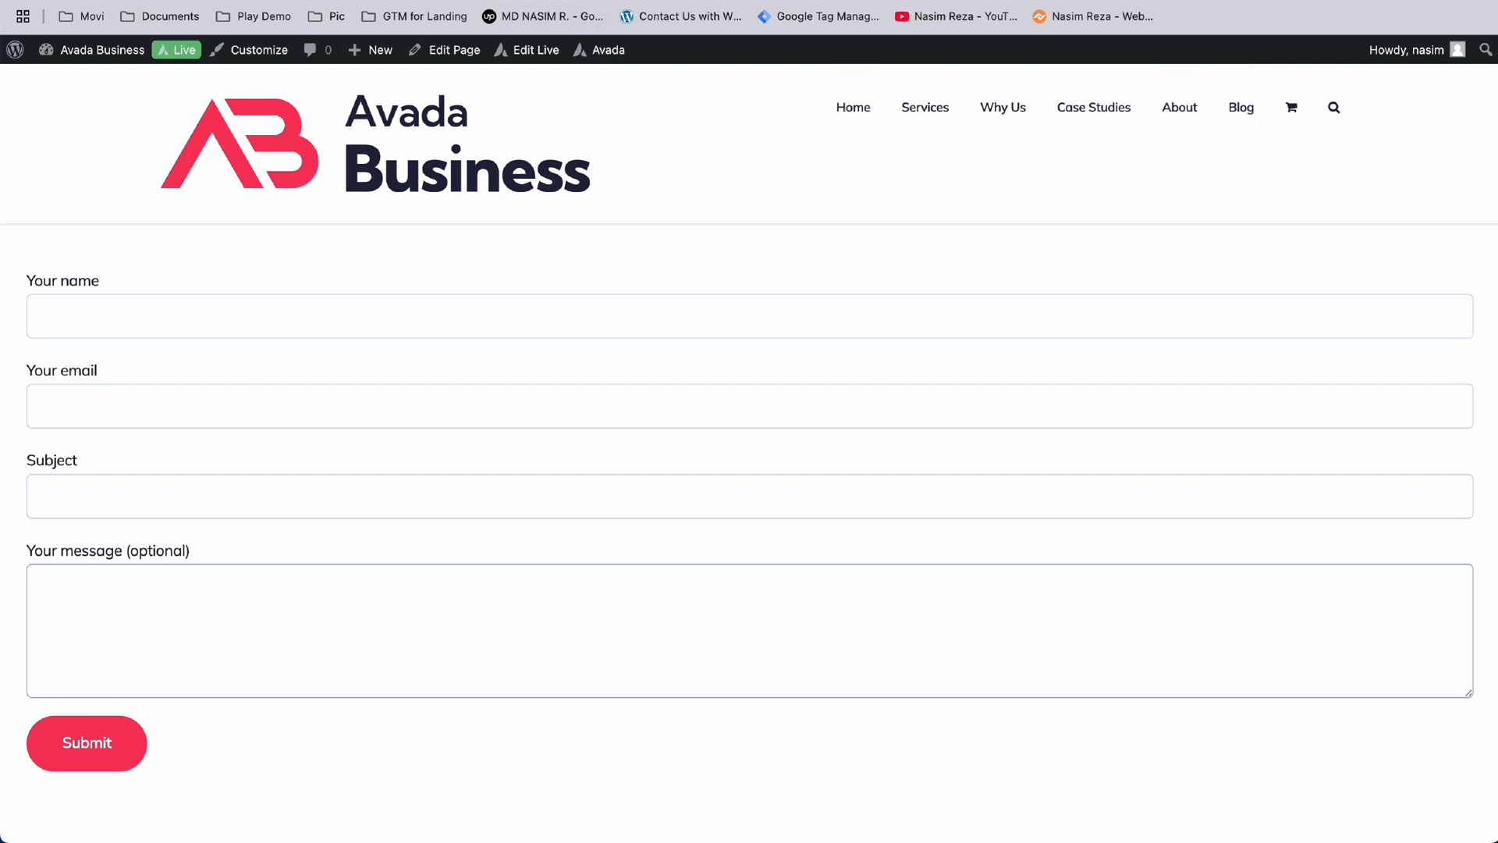
# Step: Look at the home page's header navigation, then return to the dashboard and open the Menus management screen
pyautogui.click(374, 1)
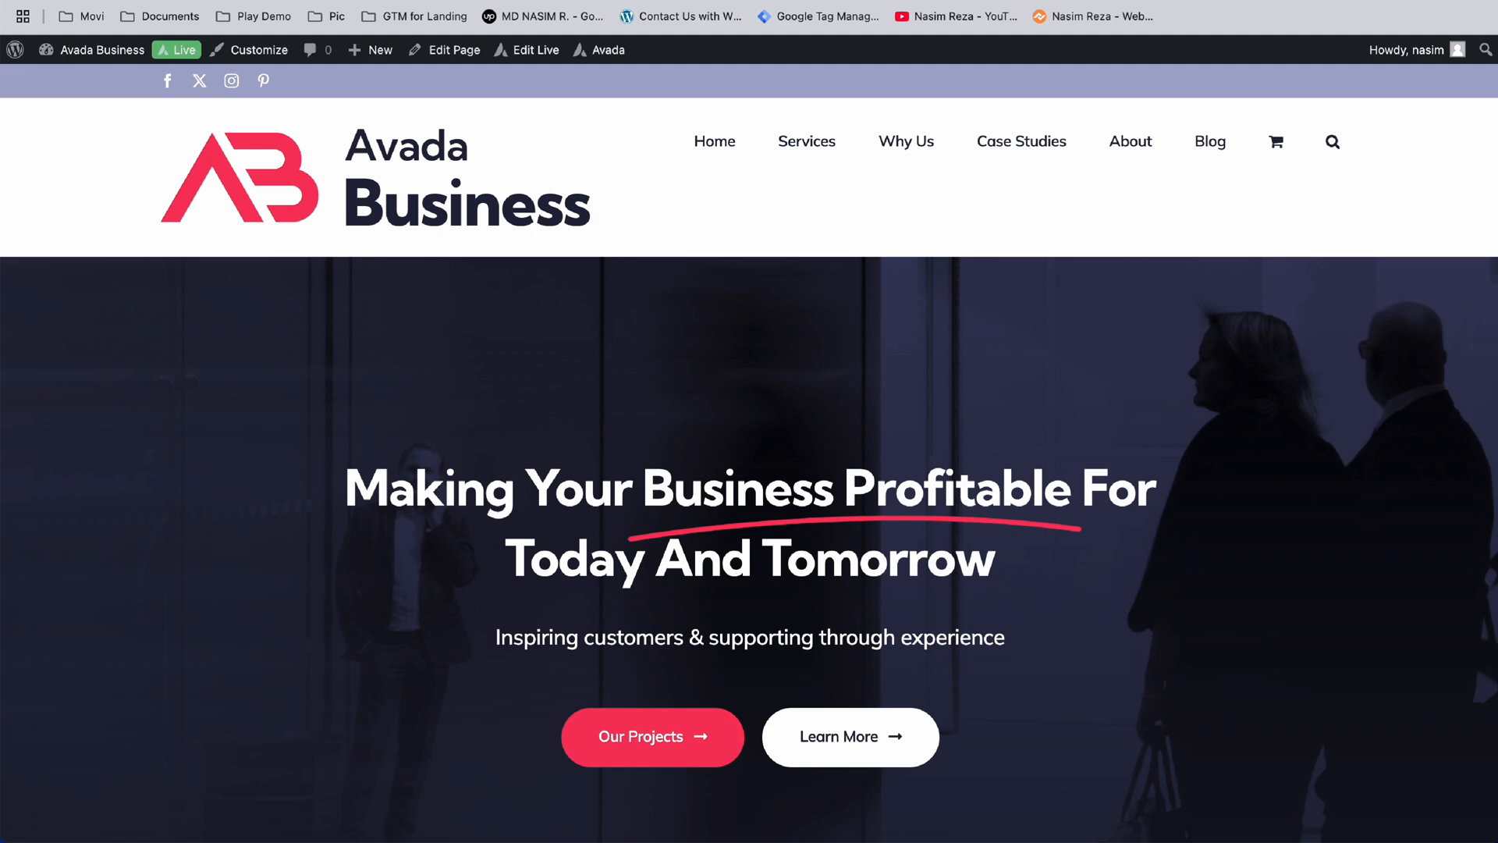
pyautogui.click(160, 0)
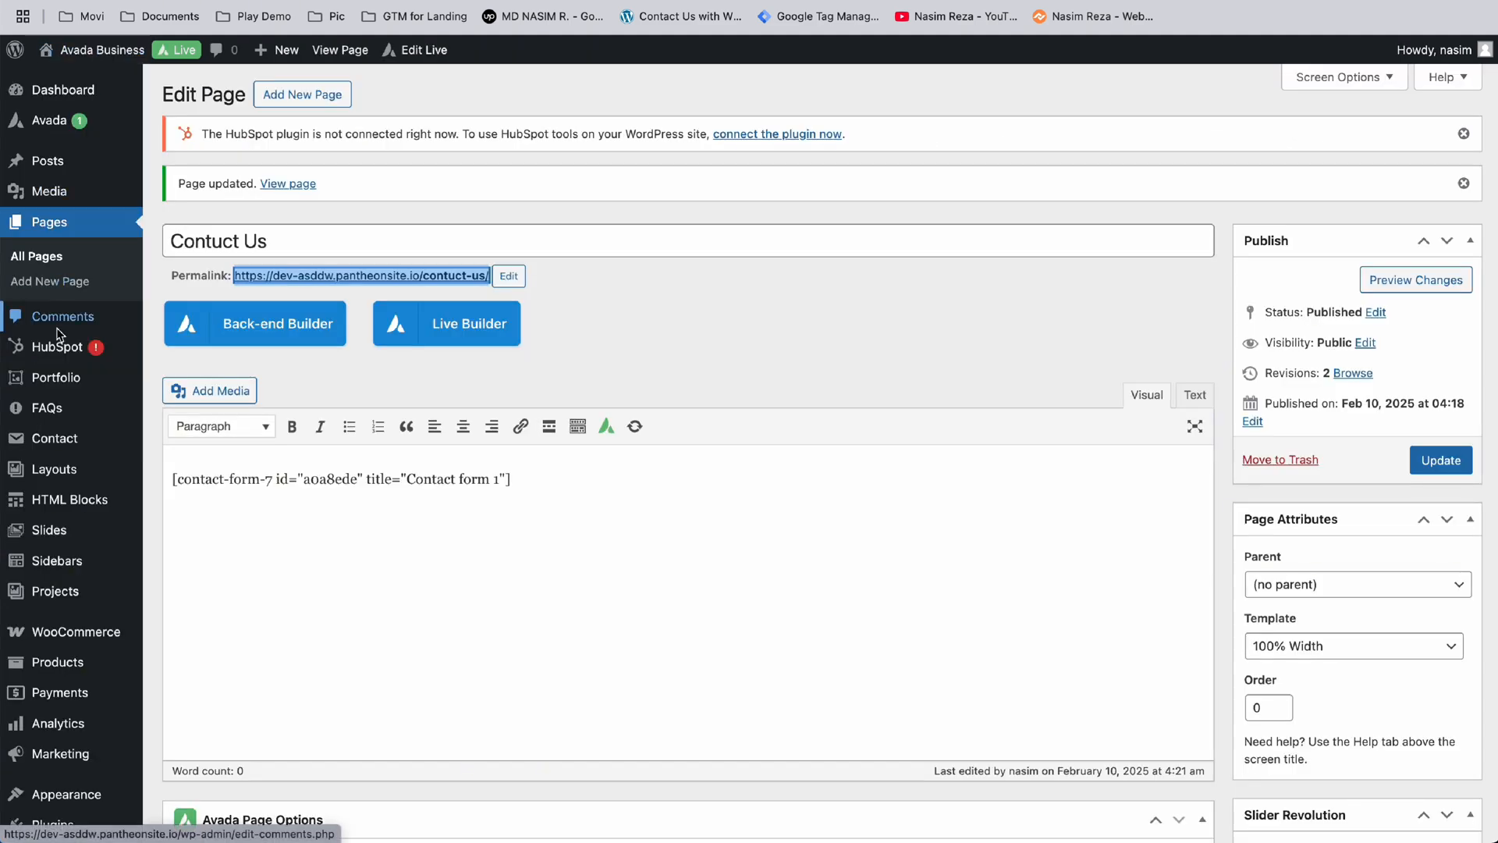
pyautogui.scroll(-3, 58, 334)
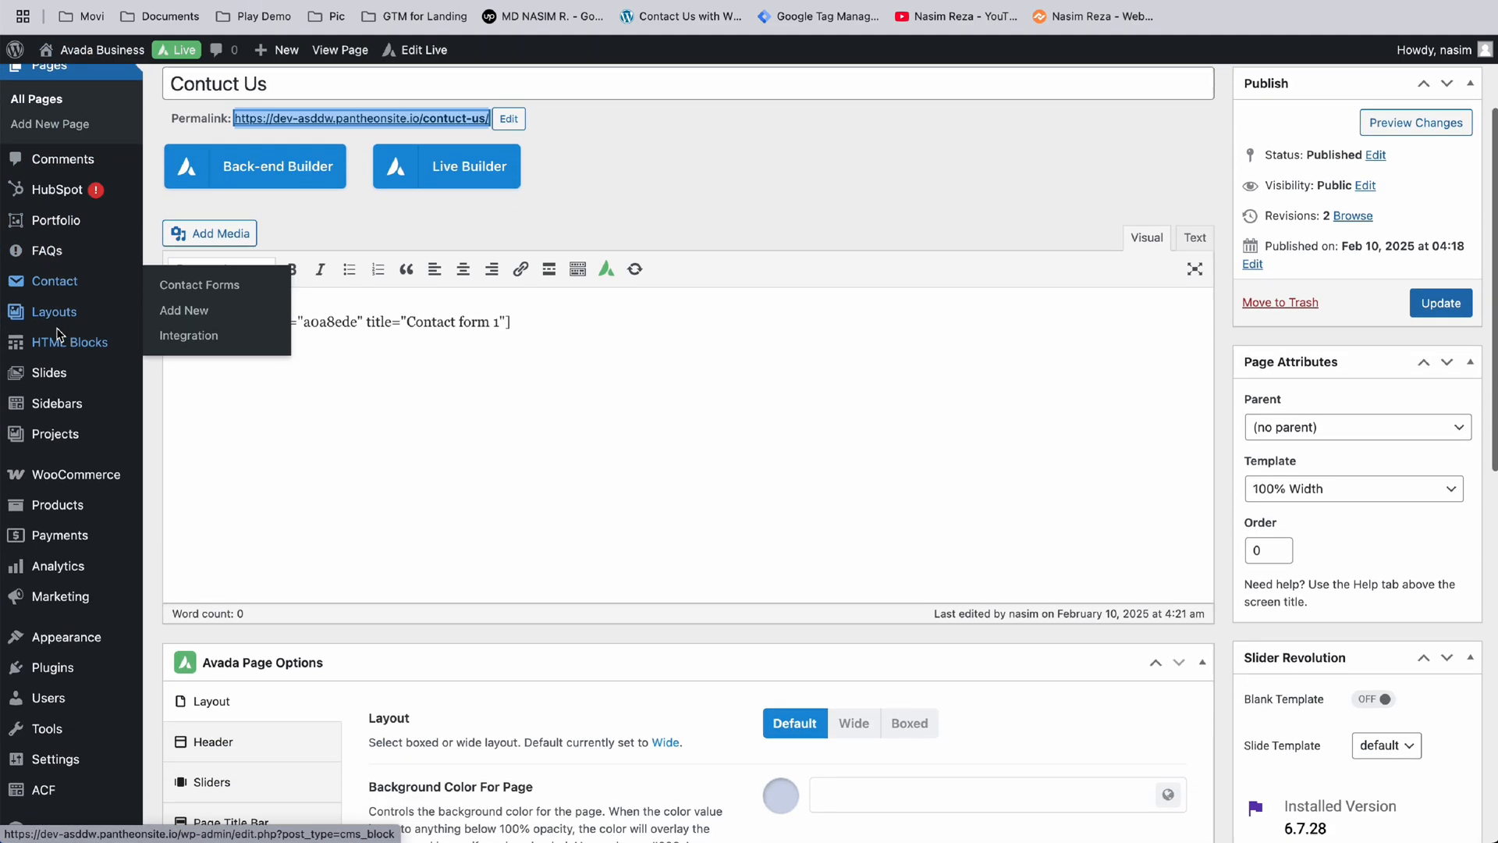
pyautogui.moveTo(55, 652)
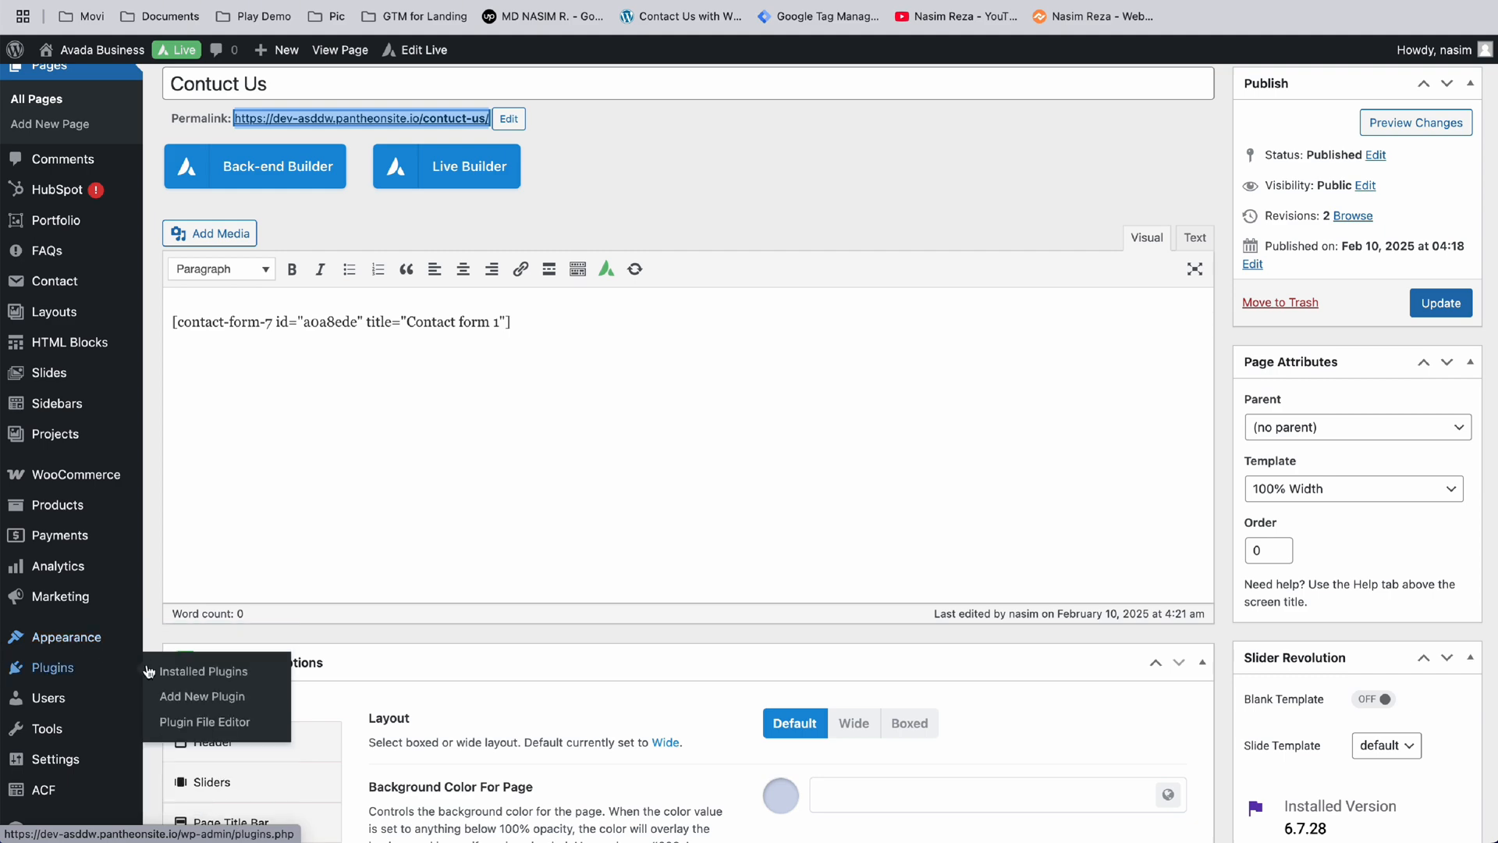
pyautogui.click(175, 742)
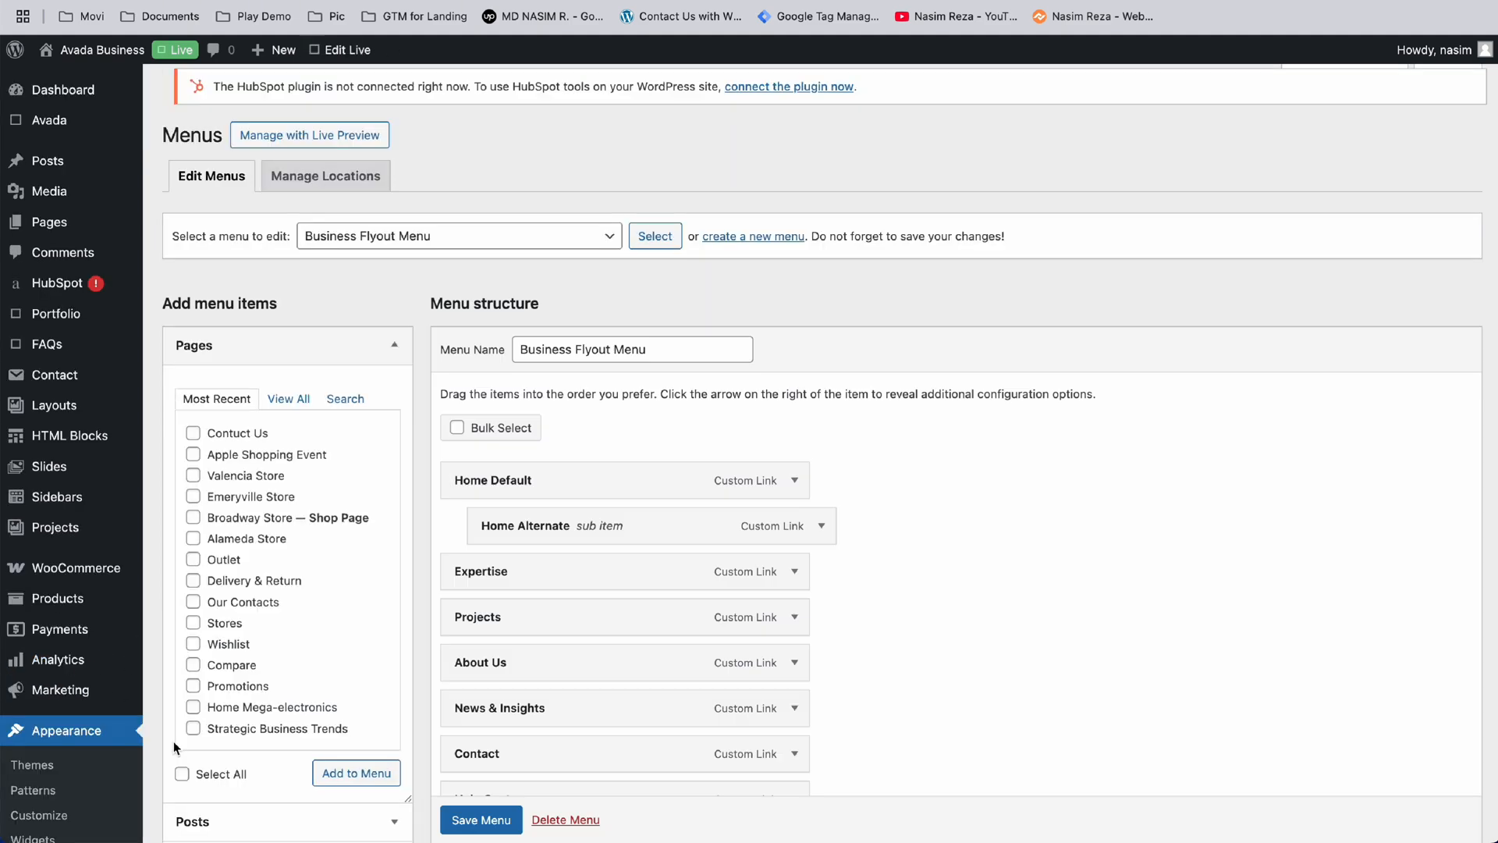
# Step: Examine the items and settings of the Business Flyout Menu and the other menus available for editing
pyautogui.scroll(-5, 638, 491)
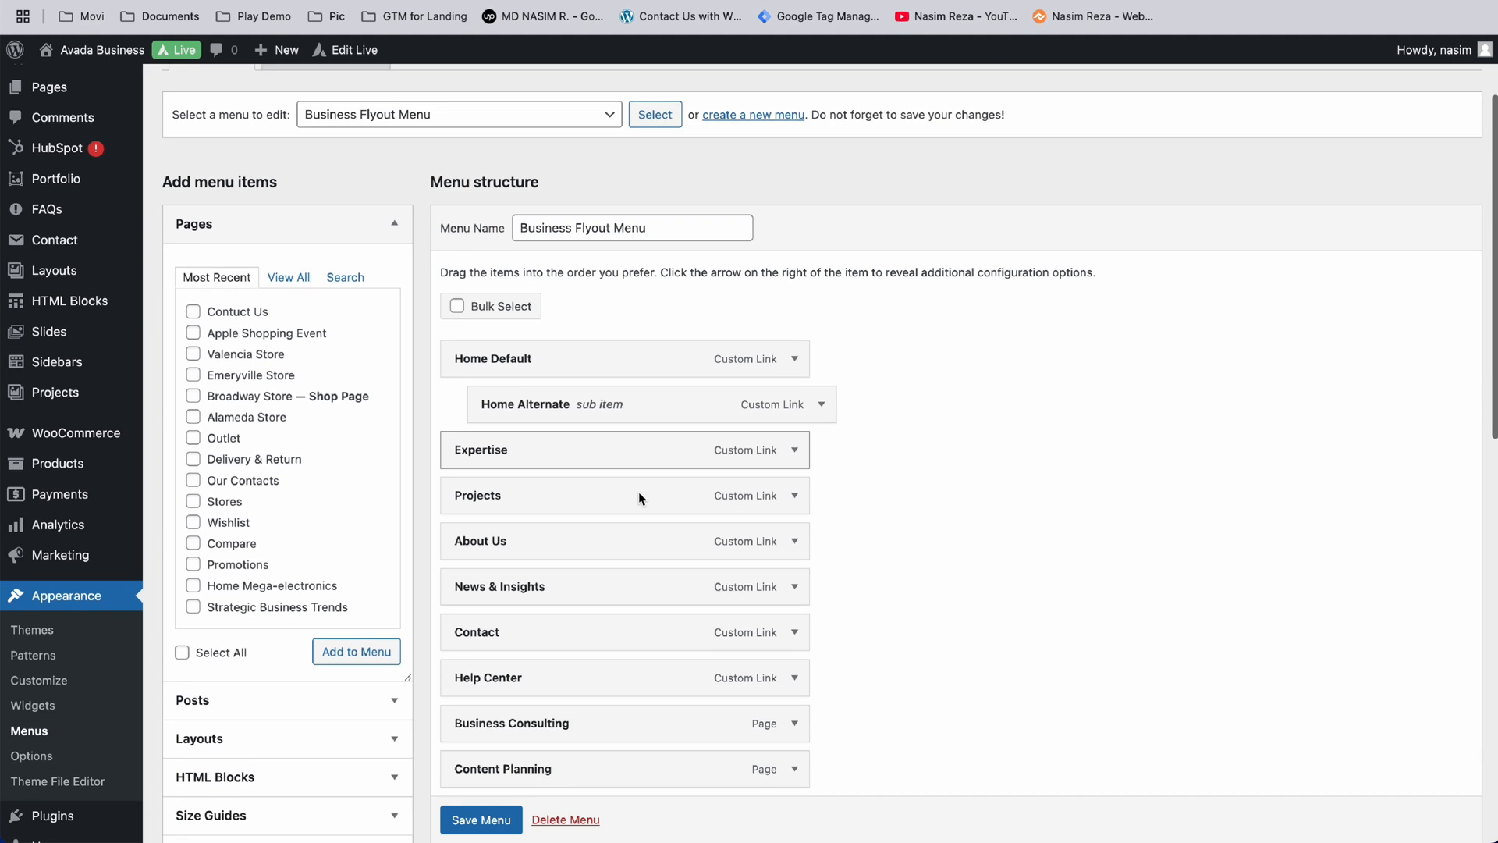
pyautogui.scroll(-1, 639, 496)
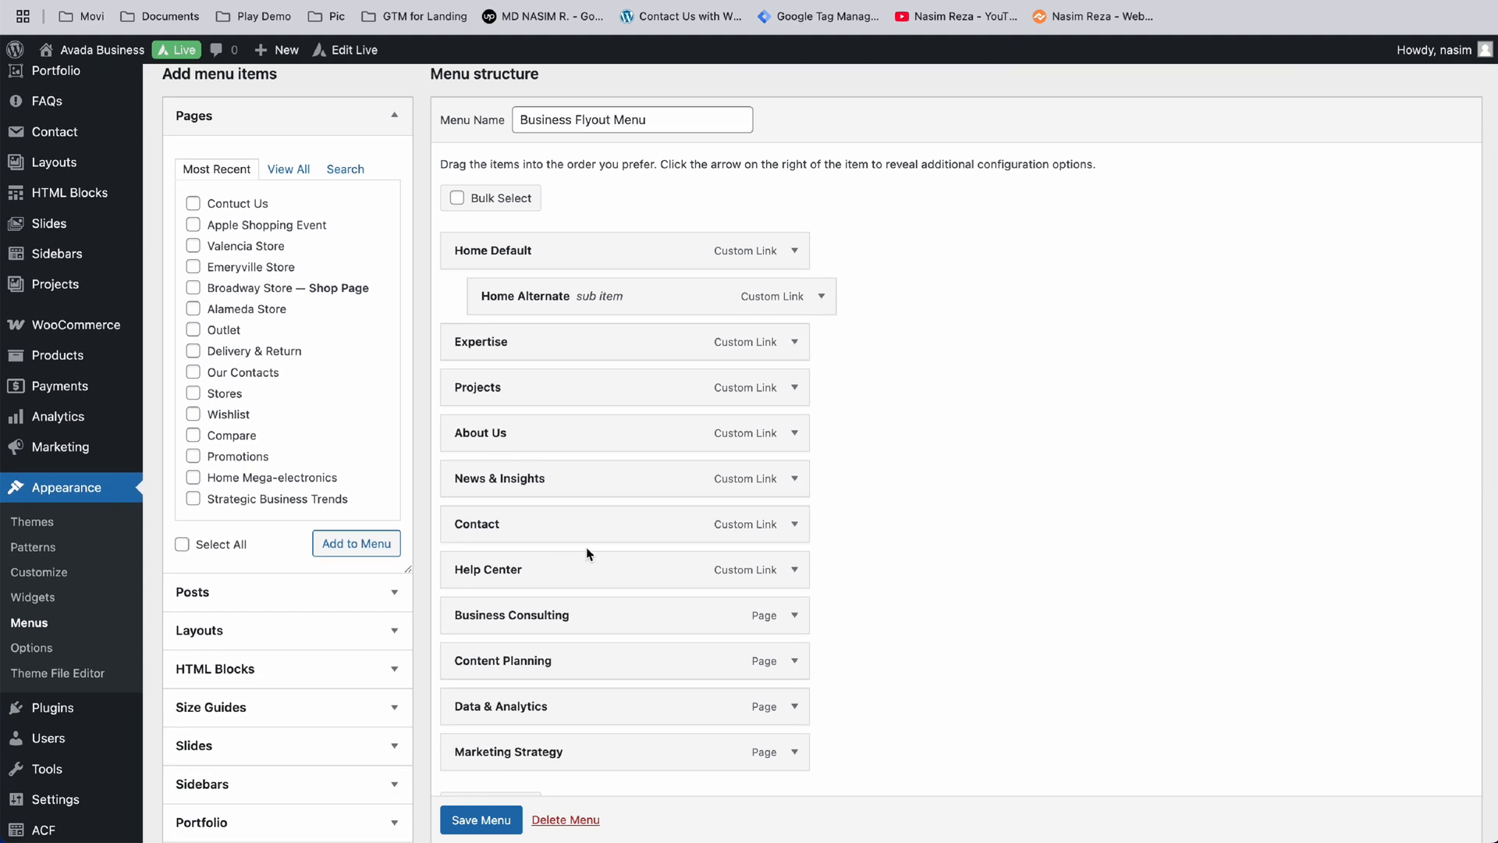
pyautogui.scroll(2, 530, 677)
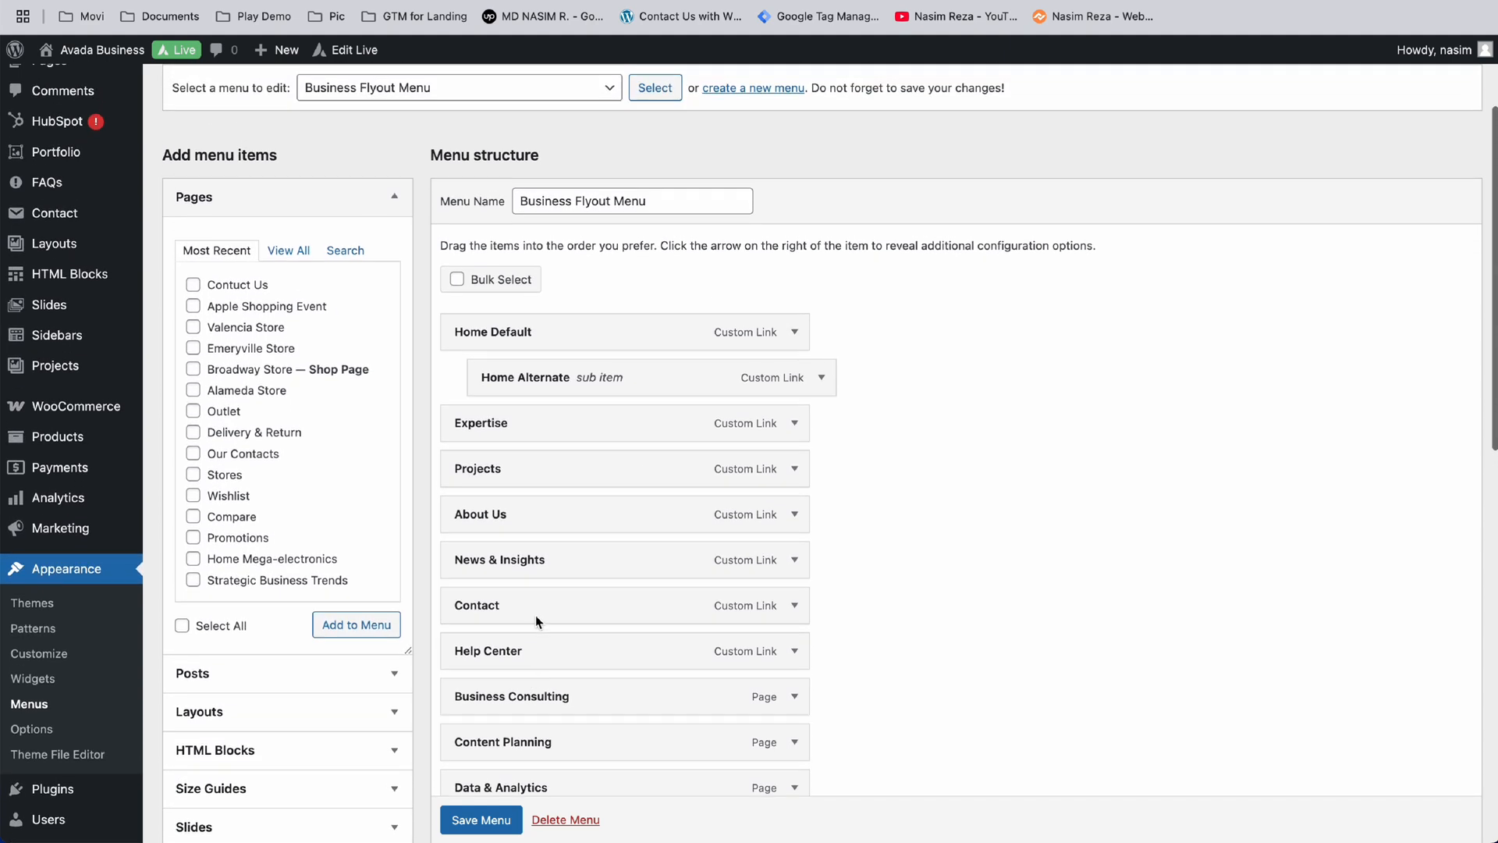
pyautogui.scroll(2, 573, 442)
pyautogui.click(489, 167)
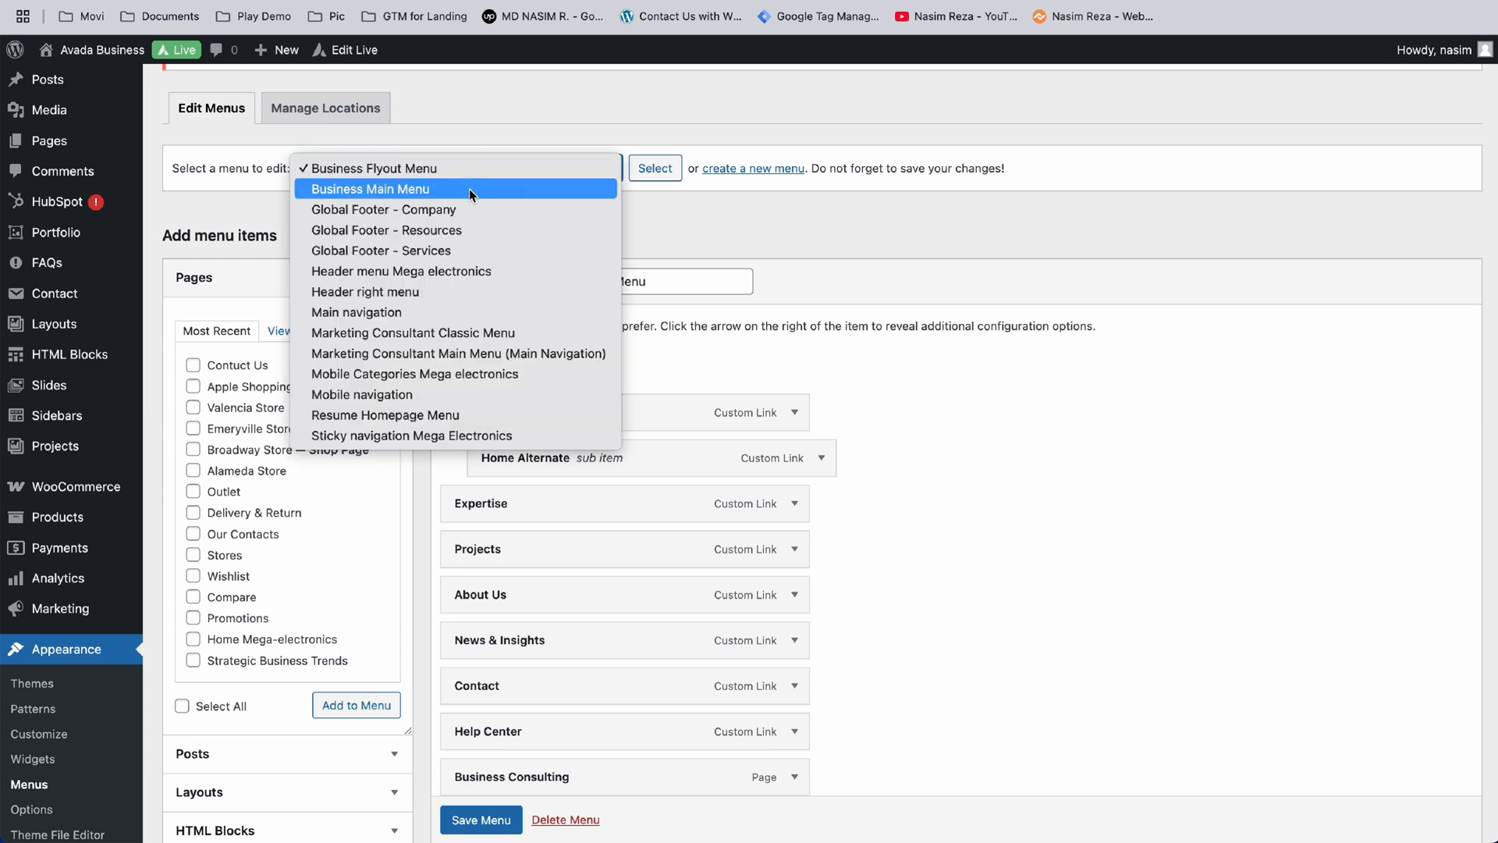
pyautogui.click(1042, 487)
pyautogui.scroll(-5, 558, 484)
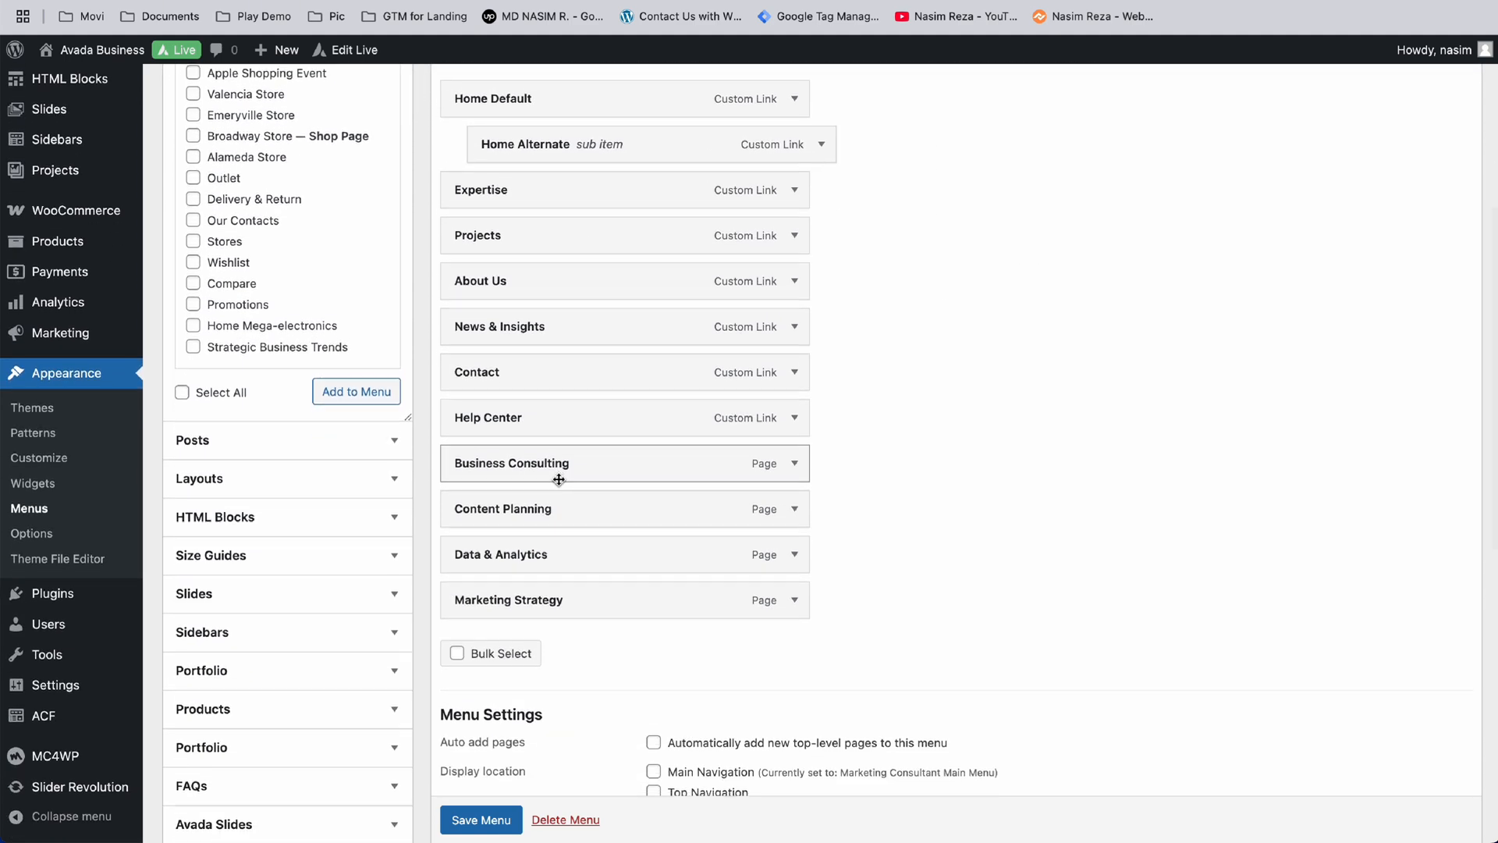
pyautogui.scroll(-4, 558, 479)
pyautogui.scroll(10, 559, 479)
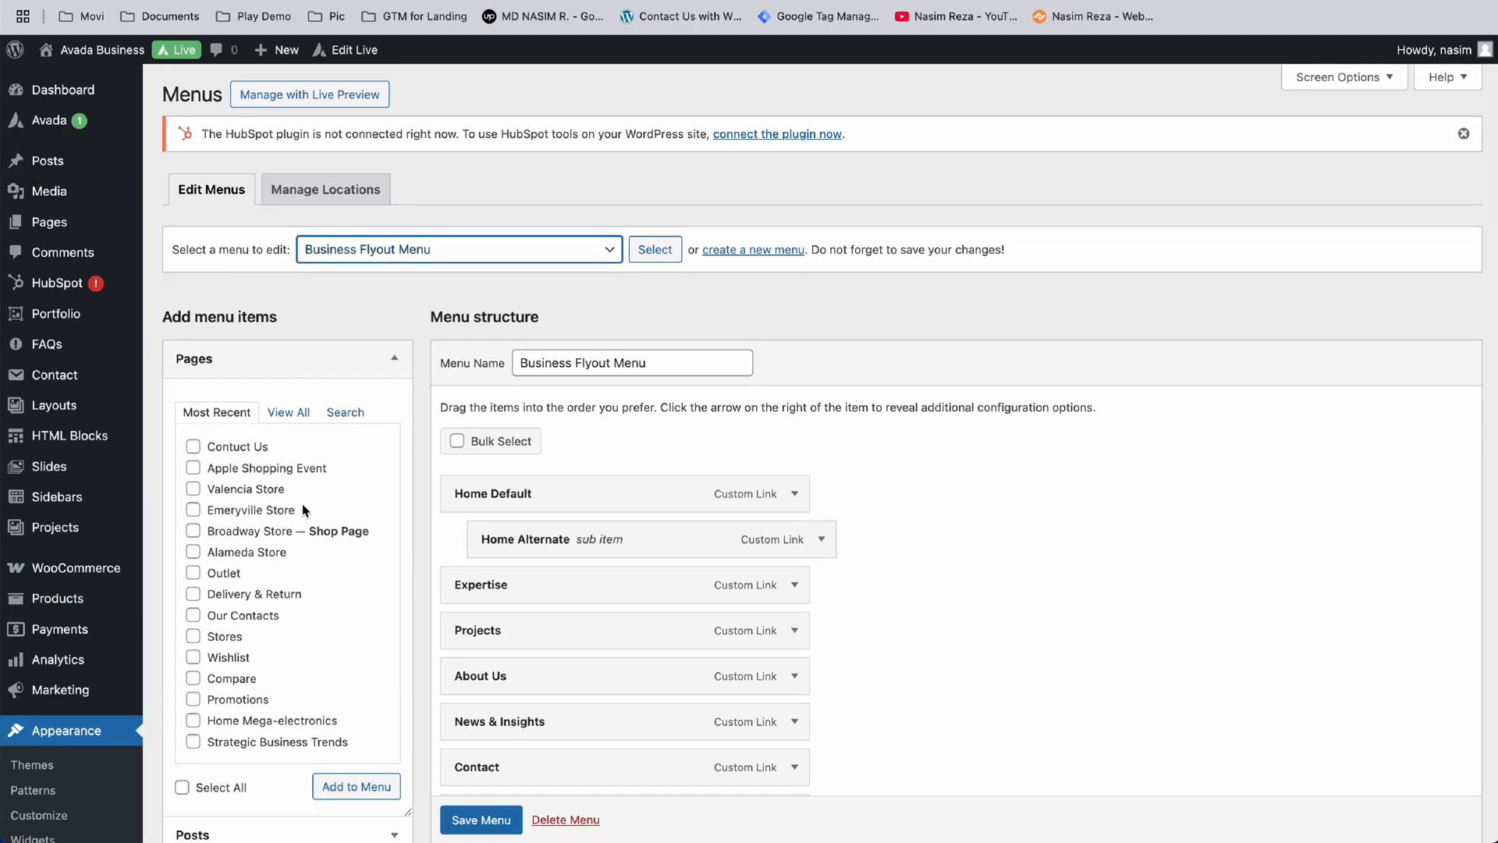
# Step: Load the Business Main Menu for editing and compare its items with the site's header navigation
pyautogui.scroll(-1, 302, 504)
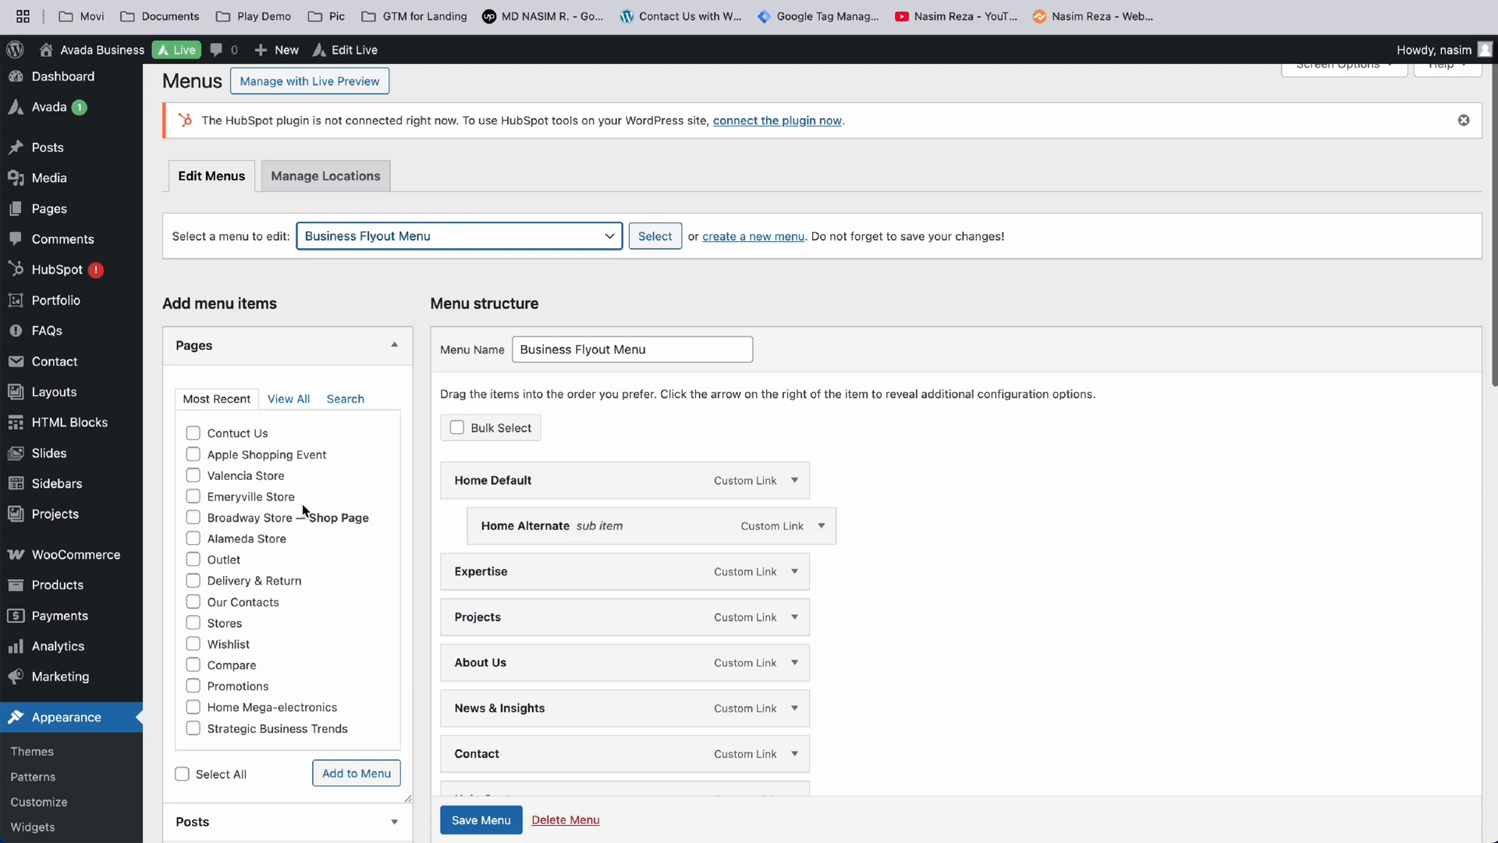
pyautogui.click(403, 236)
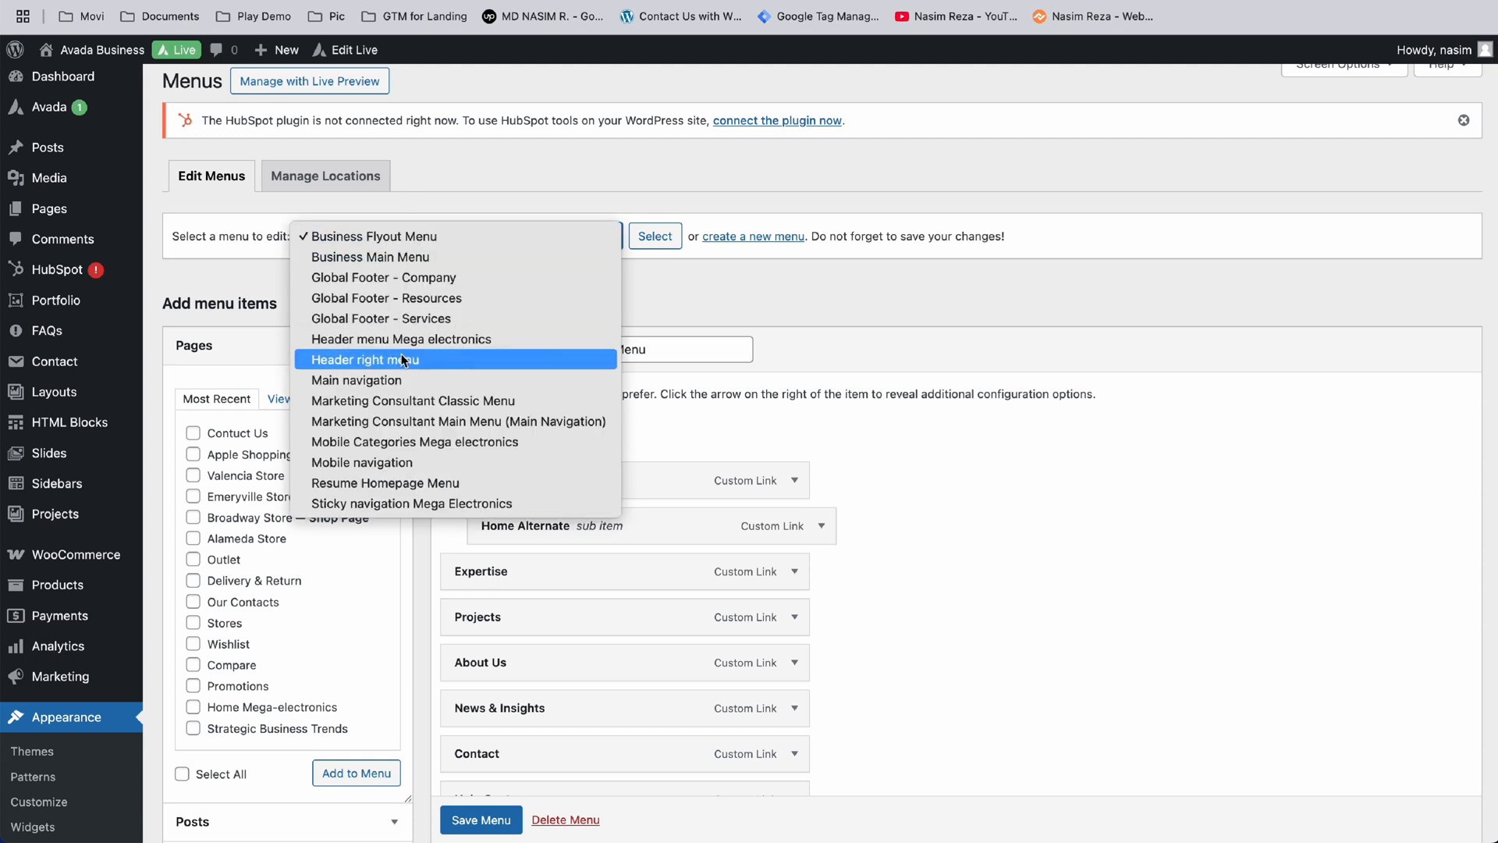
pyautogui.click(429, 257)
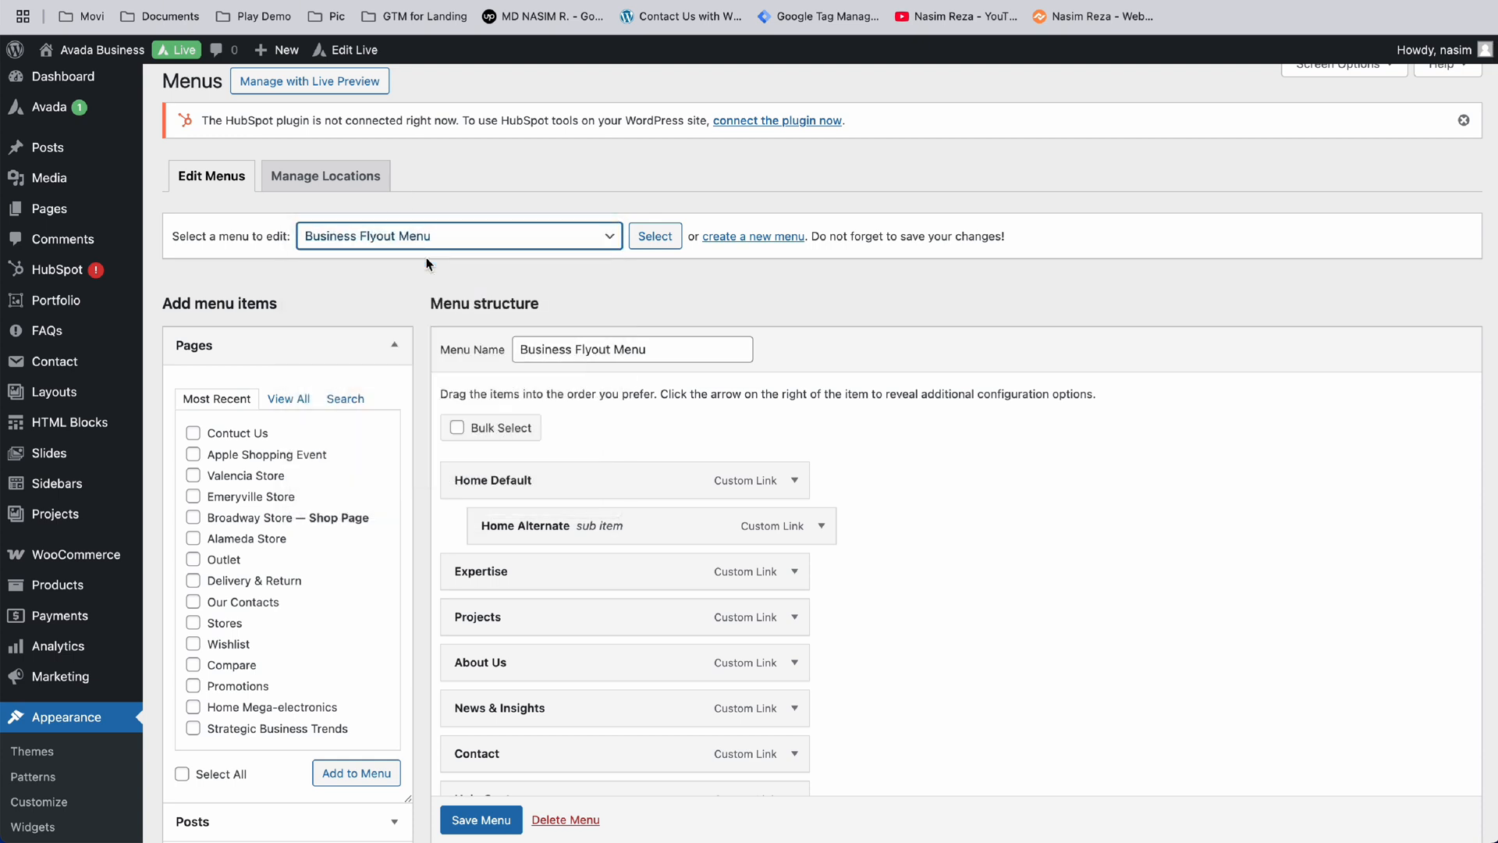
pyautogui.click(651, 235)
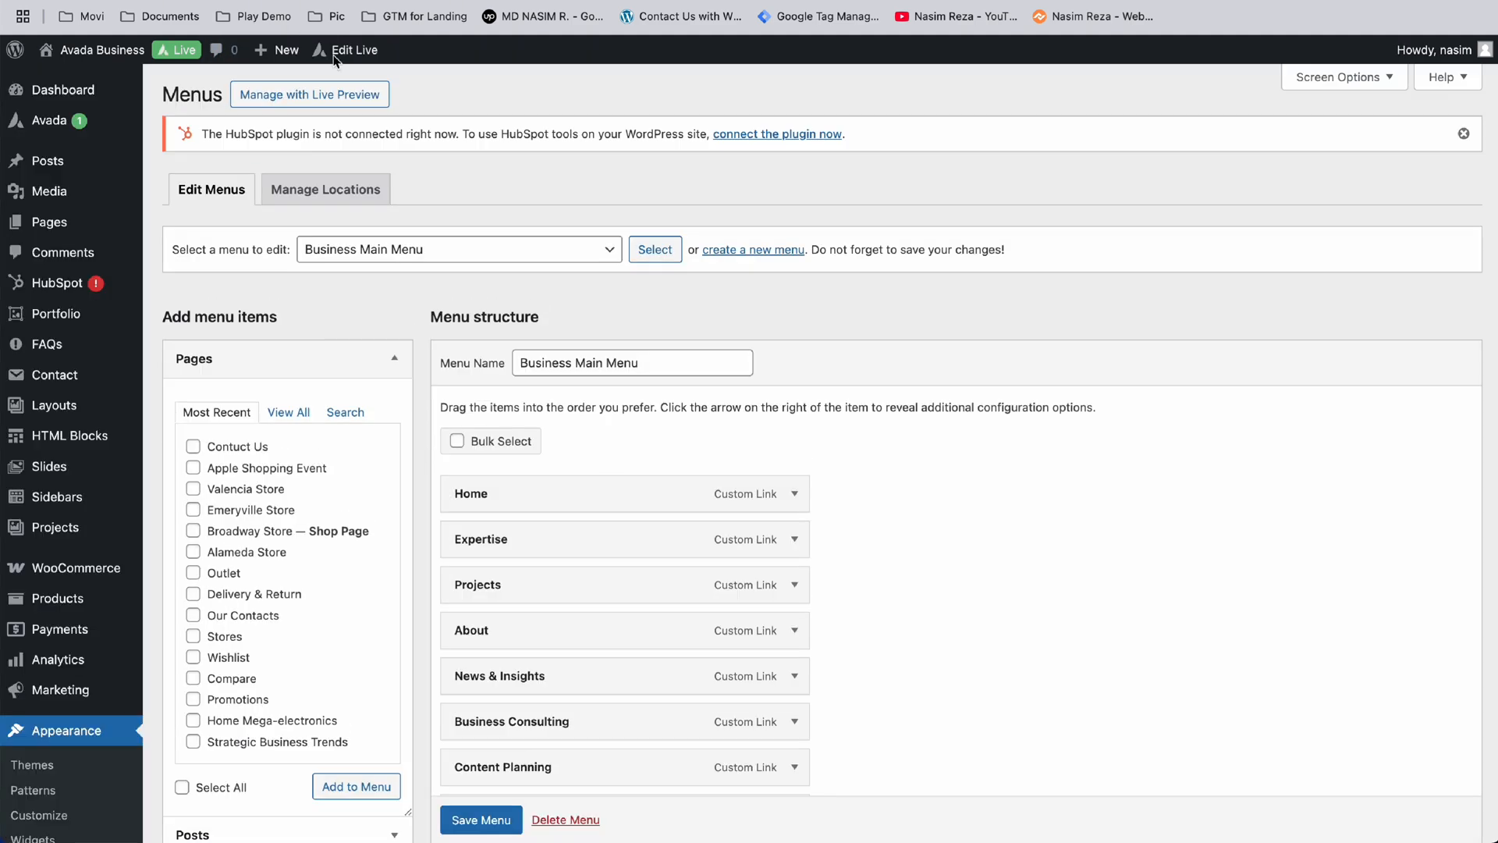
pyautogui.scroll(-3, 635, 599)
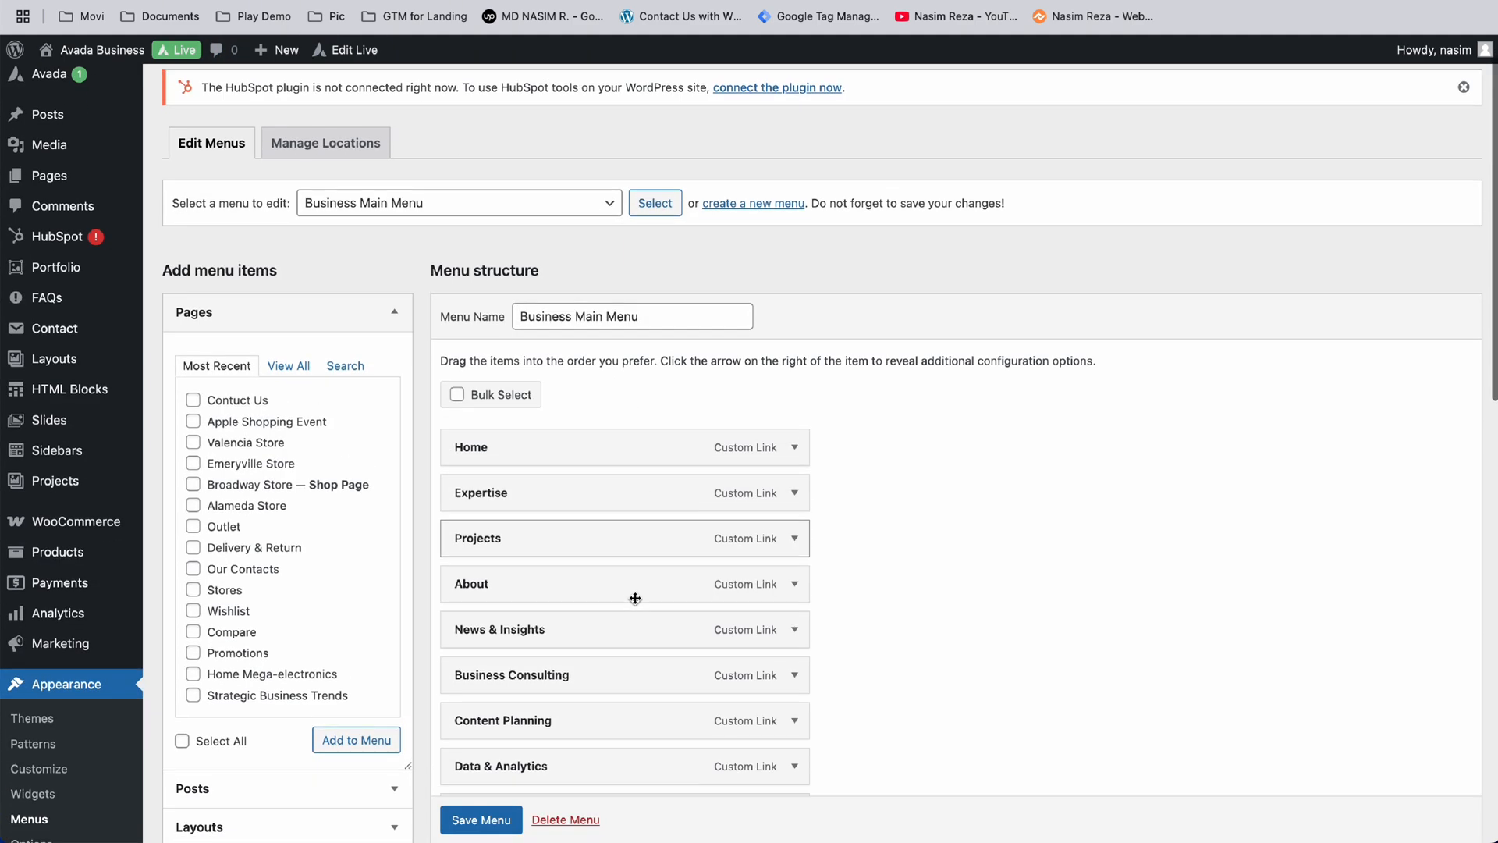
pyautogui.scroll(-1, 635, 598)
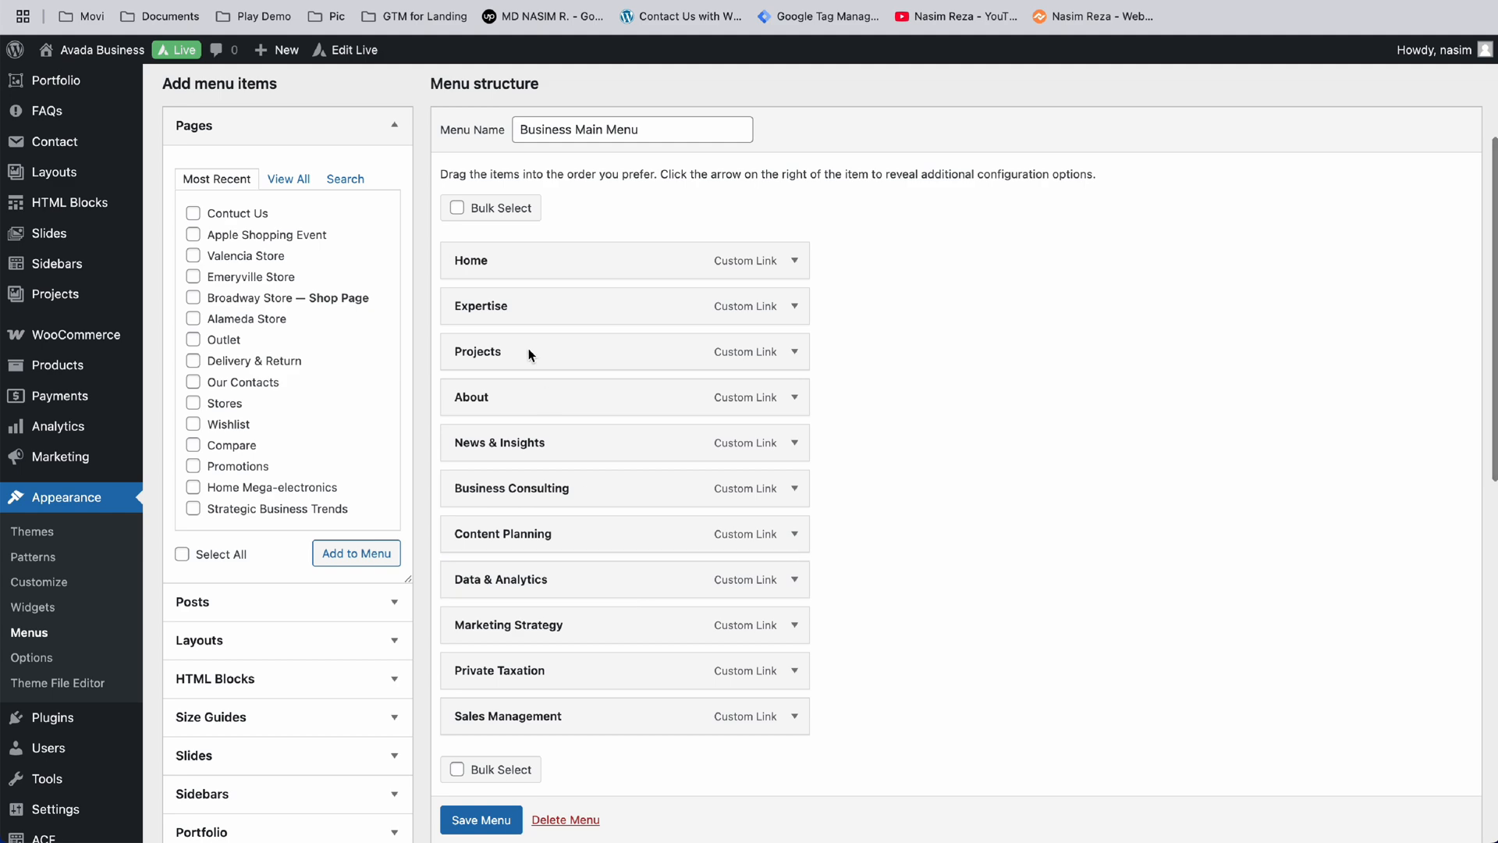
pyautogui.scroll(4, 507, 153)
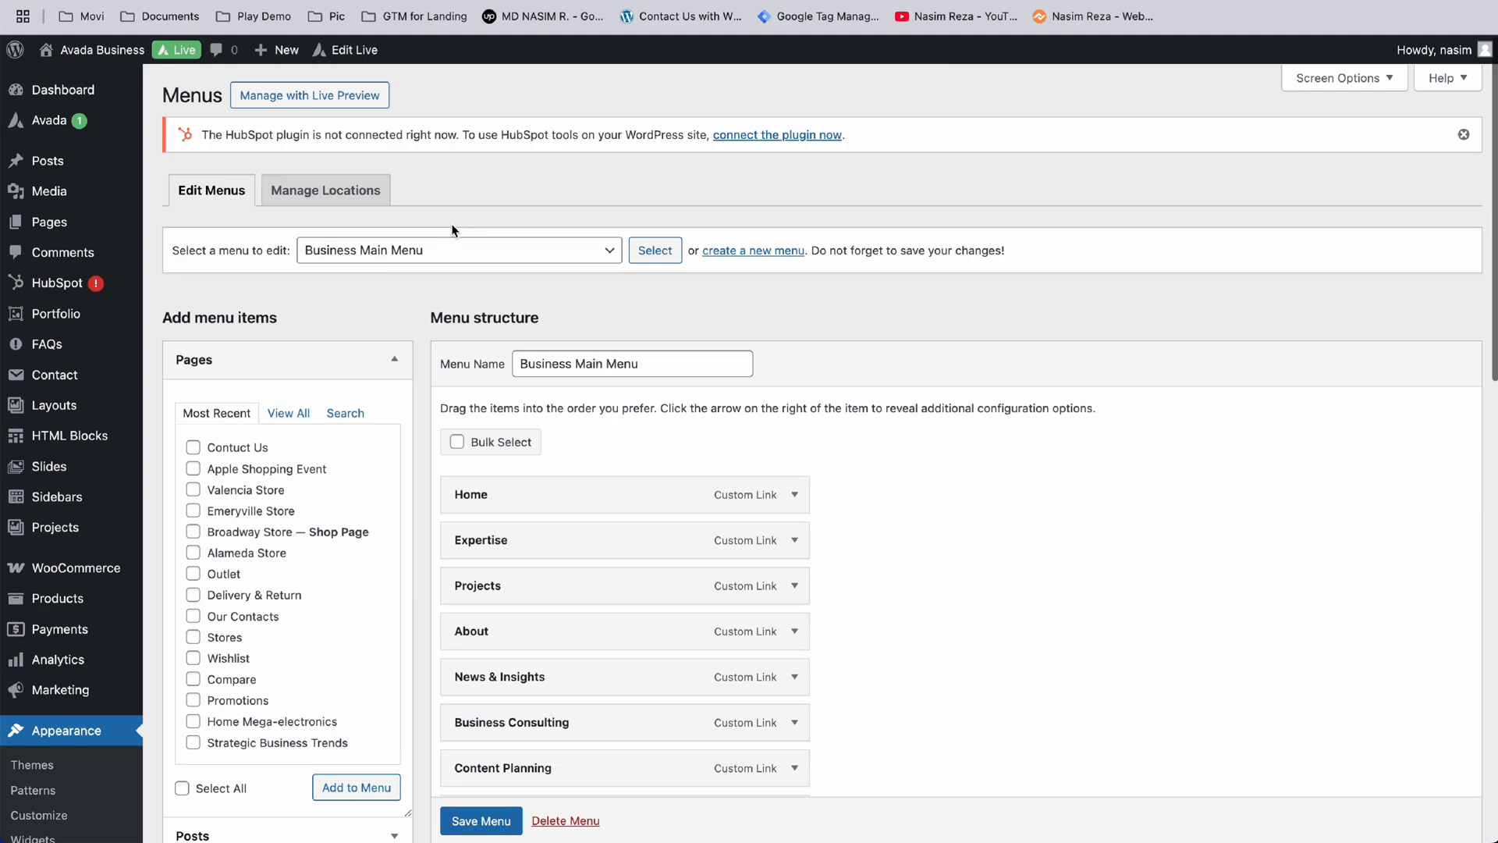
# Step: Load the Marketing Consultant Main Menu (Main Navigation) for editing
pyautogui.click(544, 247)
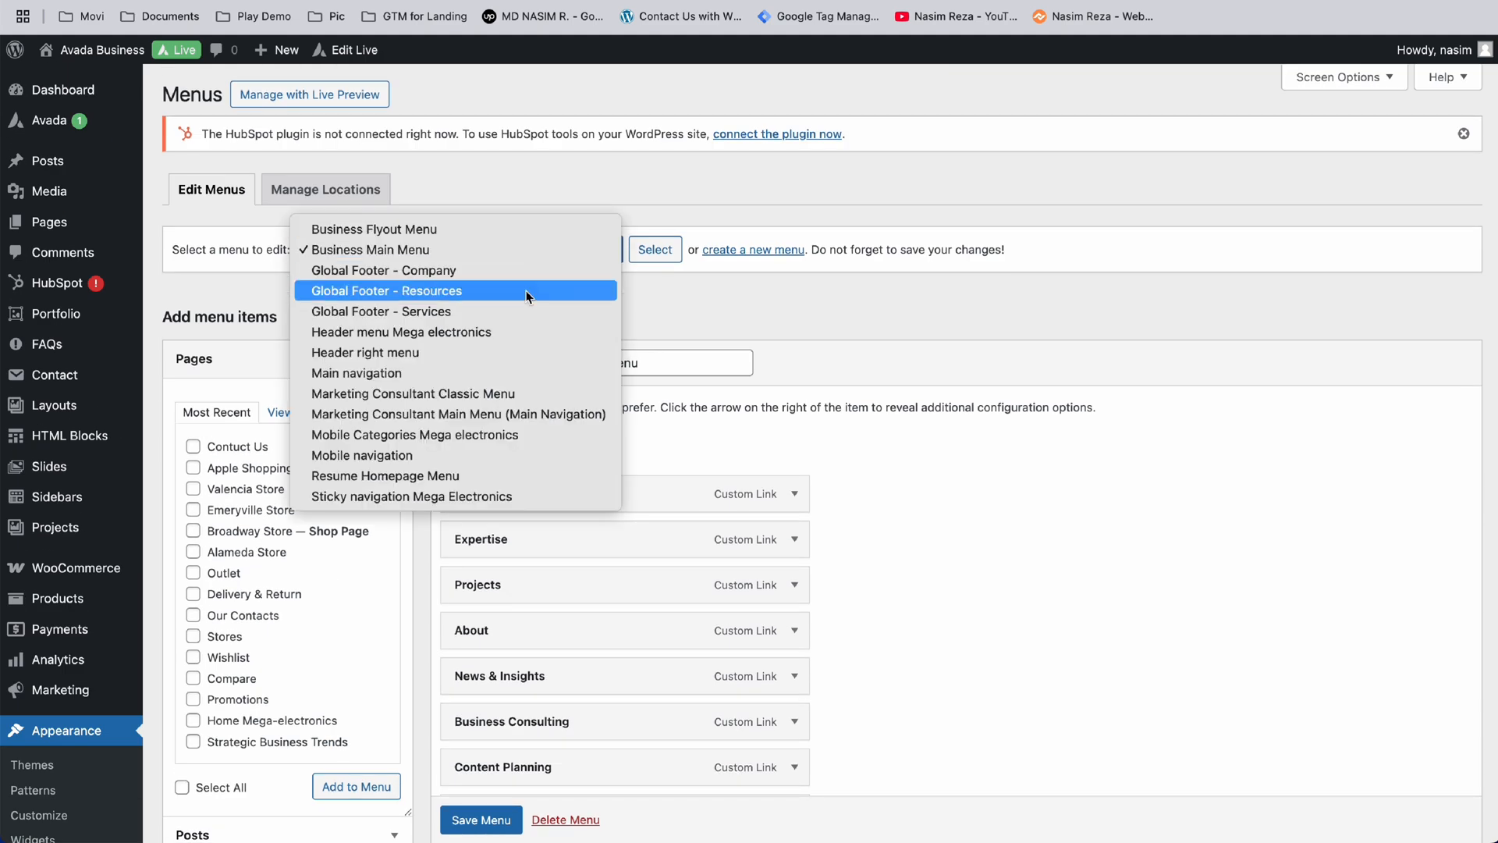
pyautogui.click(488, 394)
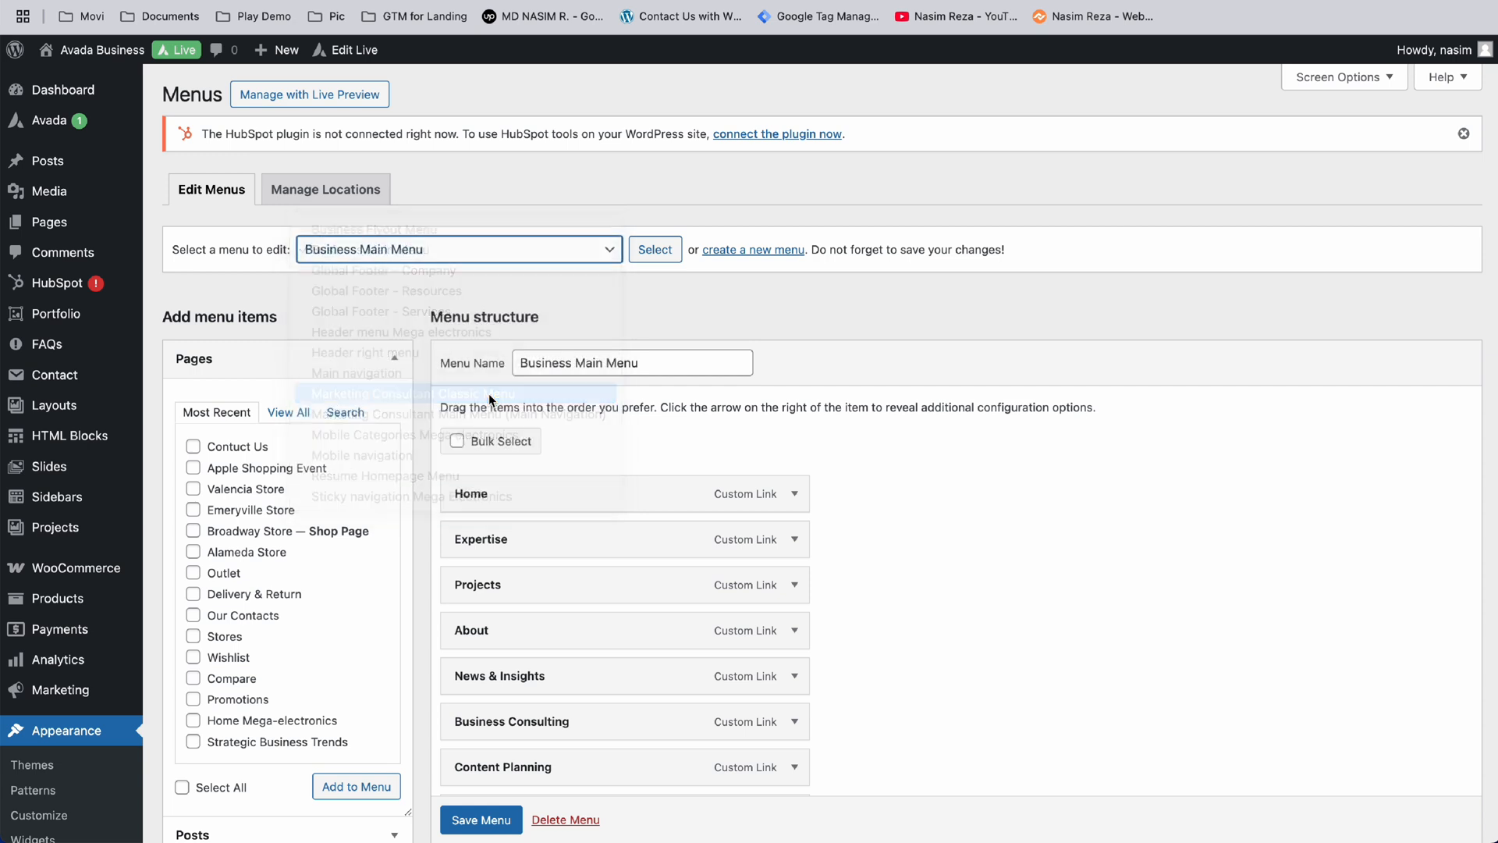
pyautogui.click(521, 250)
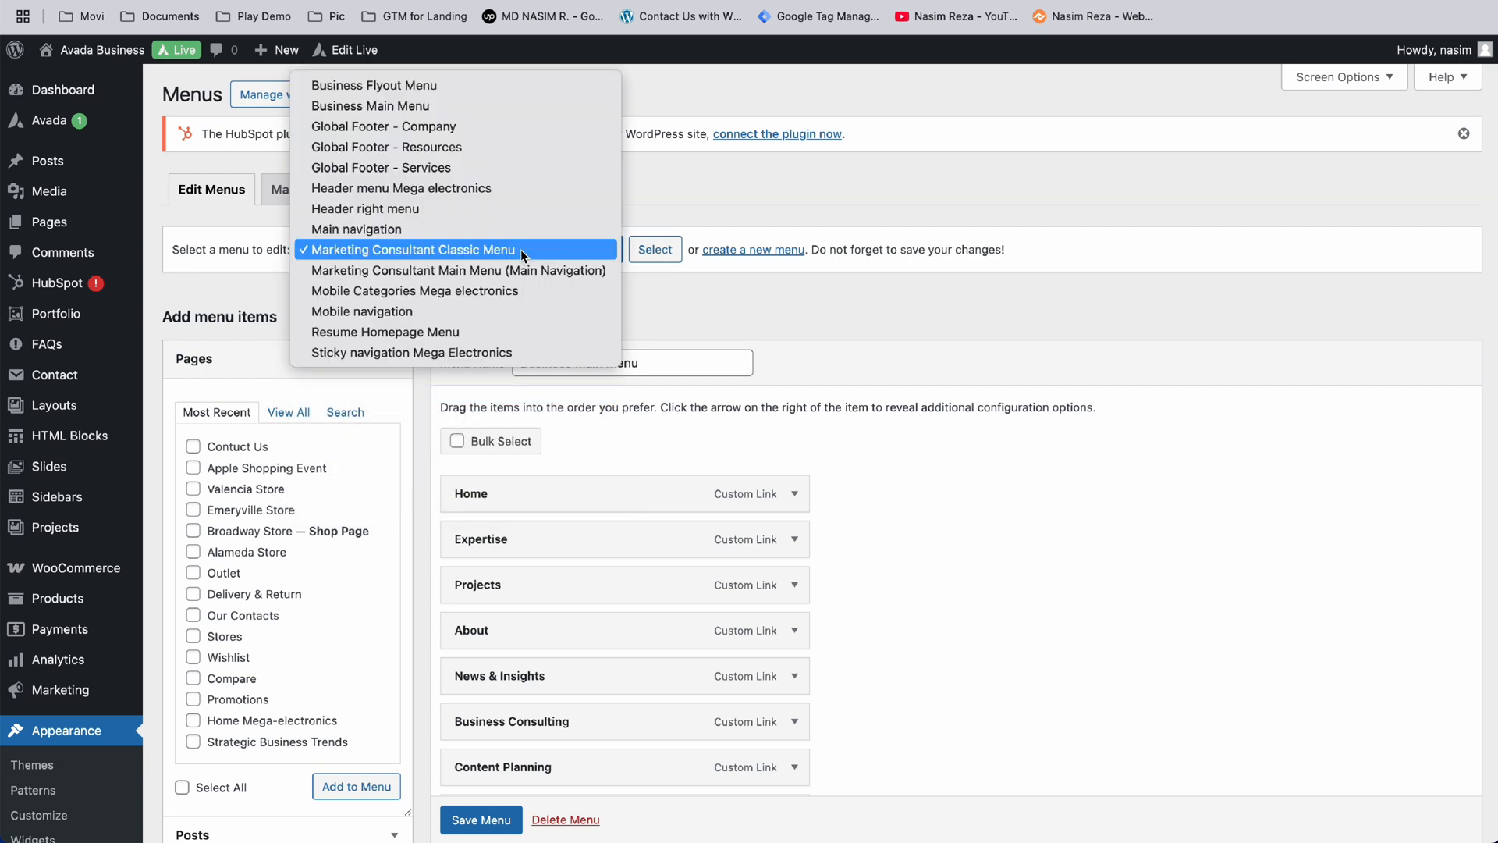
pyautogui.click(501, 270)
pyautogui.click(655, 253)
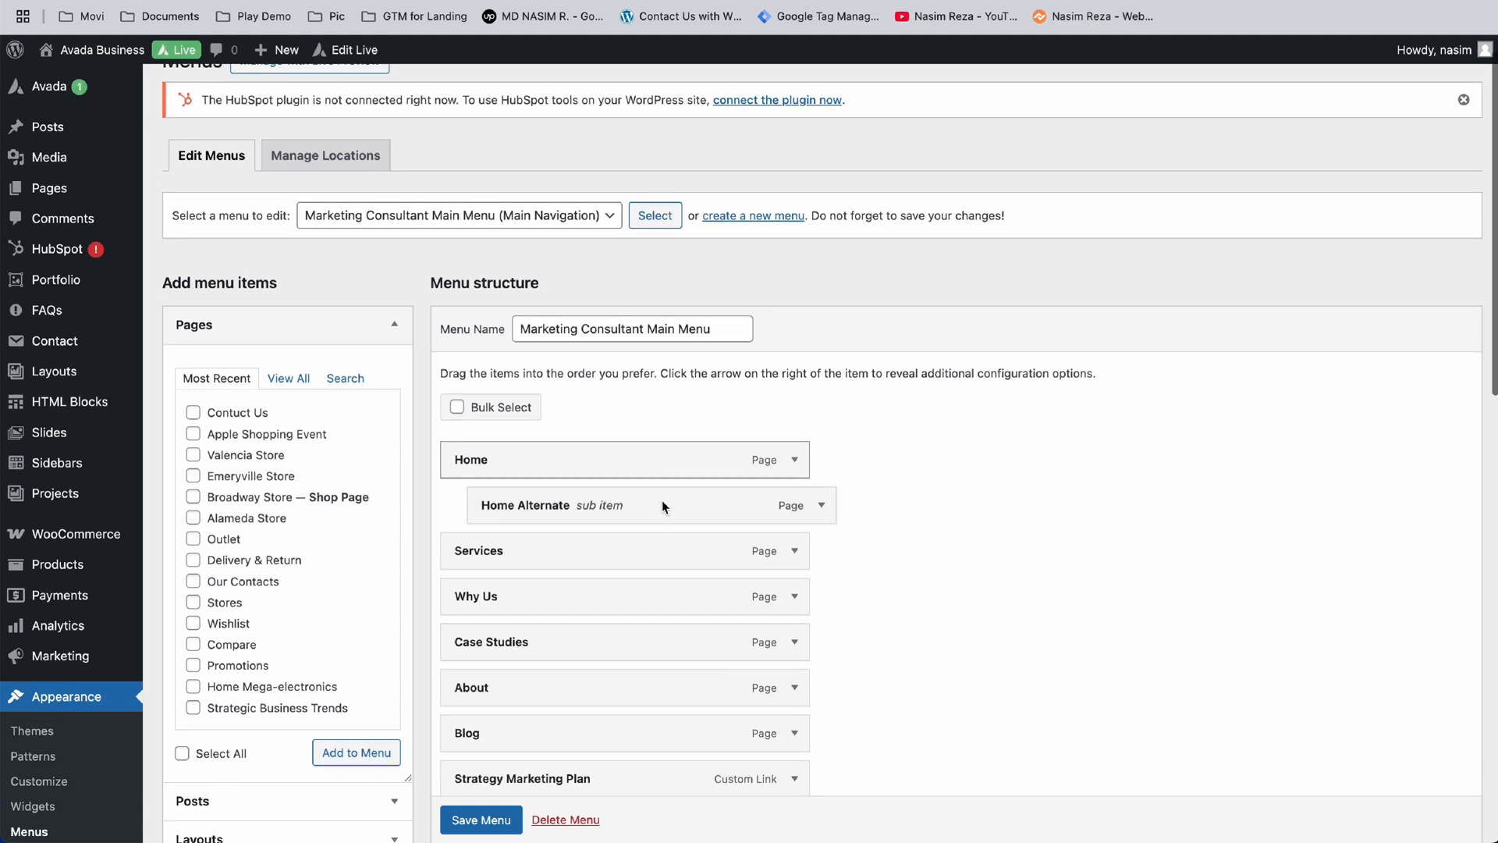
# Step: Add the Contuct Us page to the end of the Marketing Consultant Main Menu and save the menu
pyautogui.scroll(-2, 662, 499)
pyautogui.scroll(-3, 662, 499)
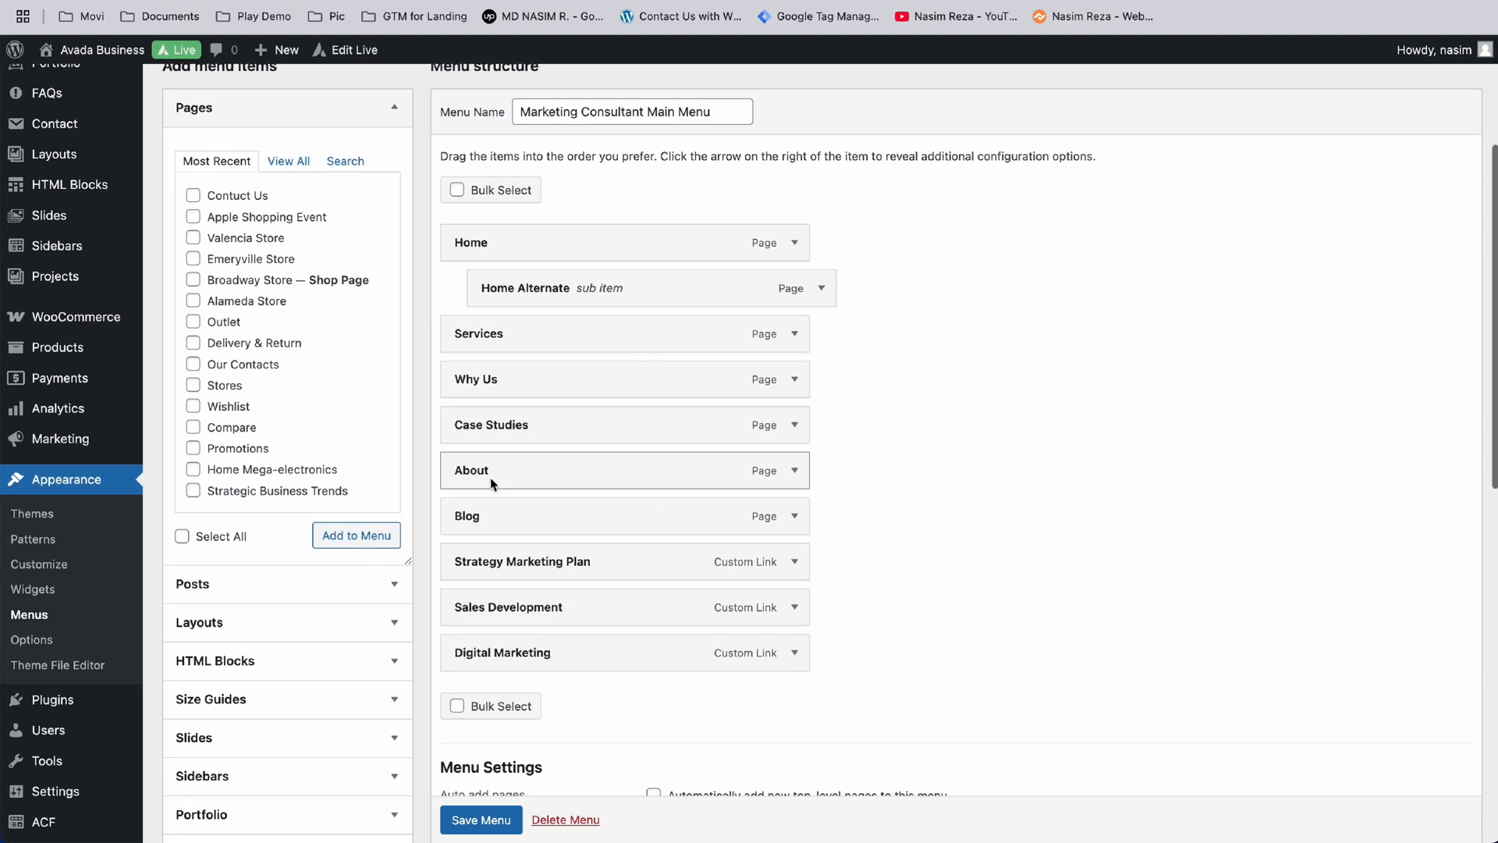
pyautogui.scroll(1, 357, 459)
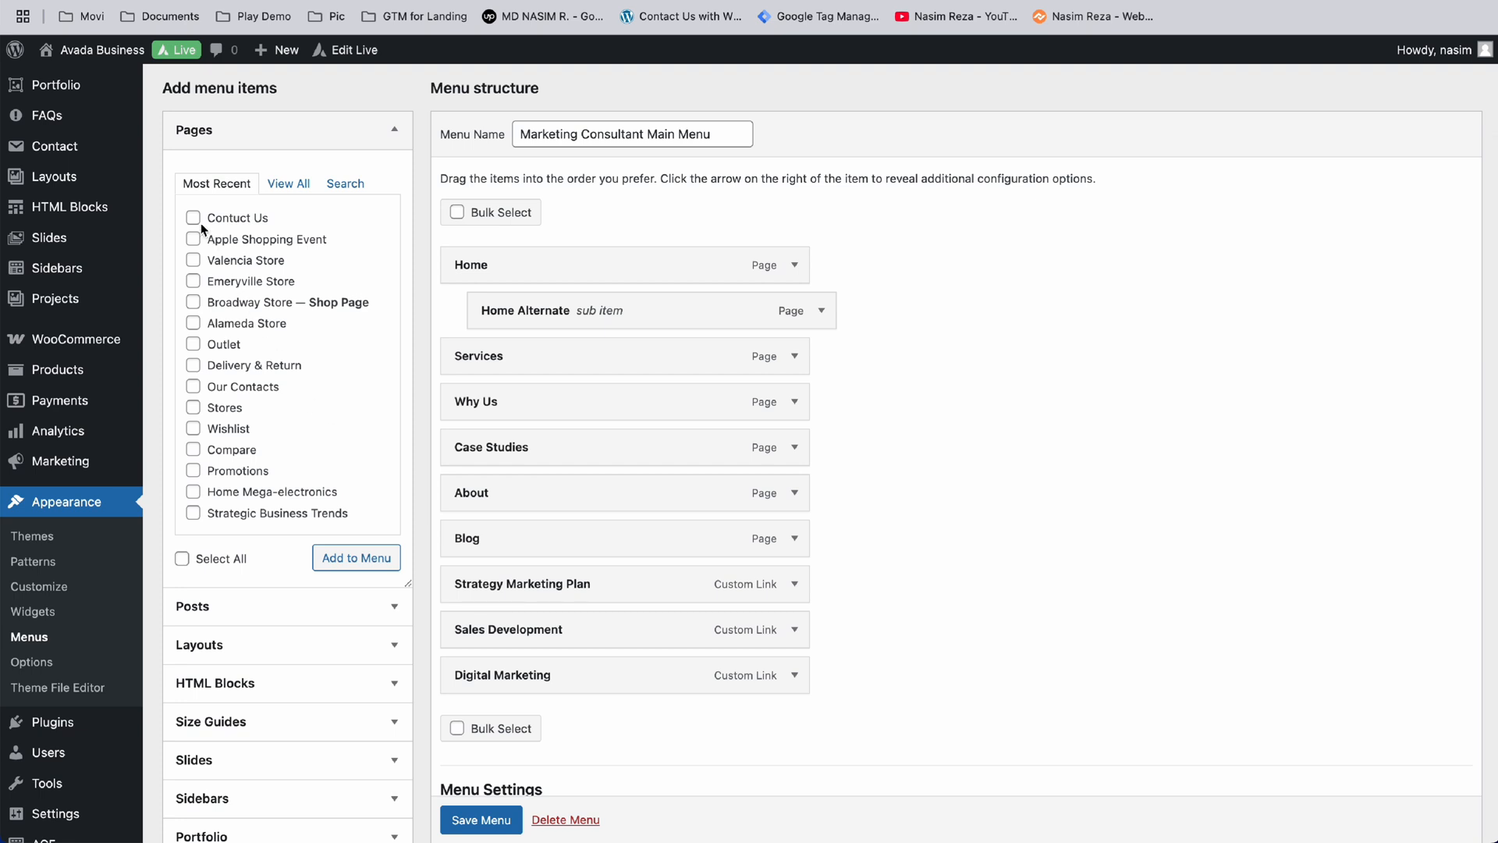
pyautogui.click(363, 557)
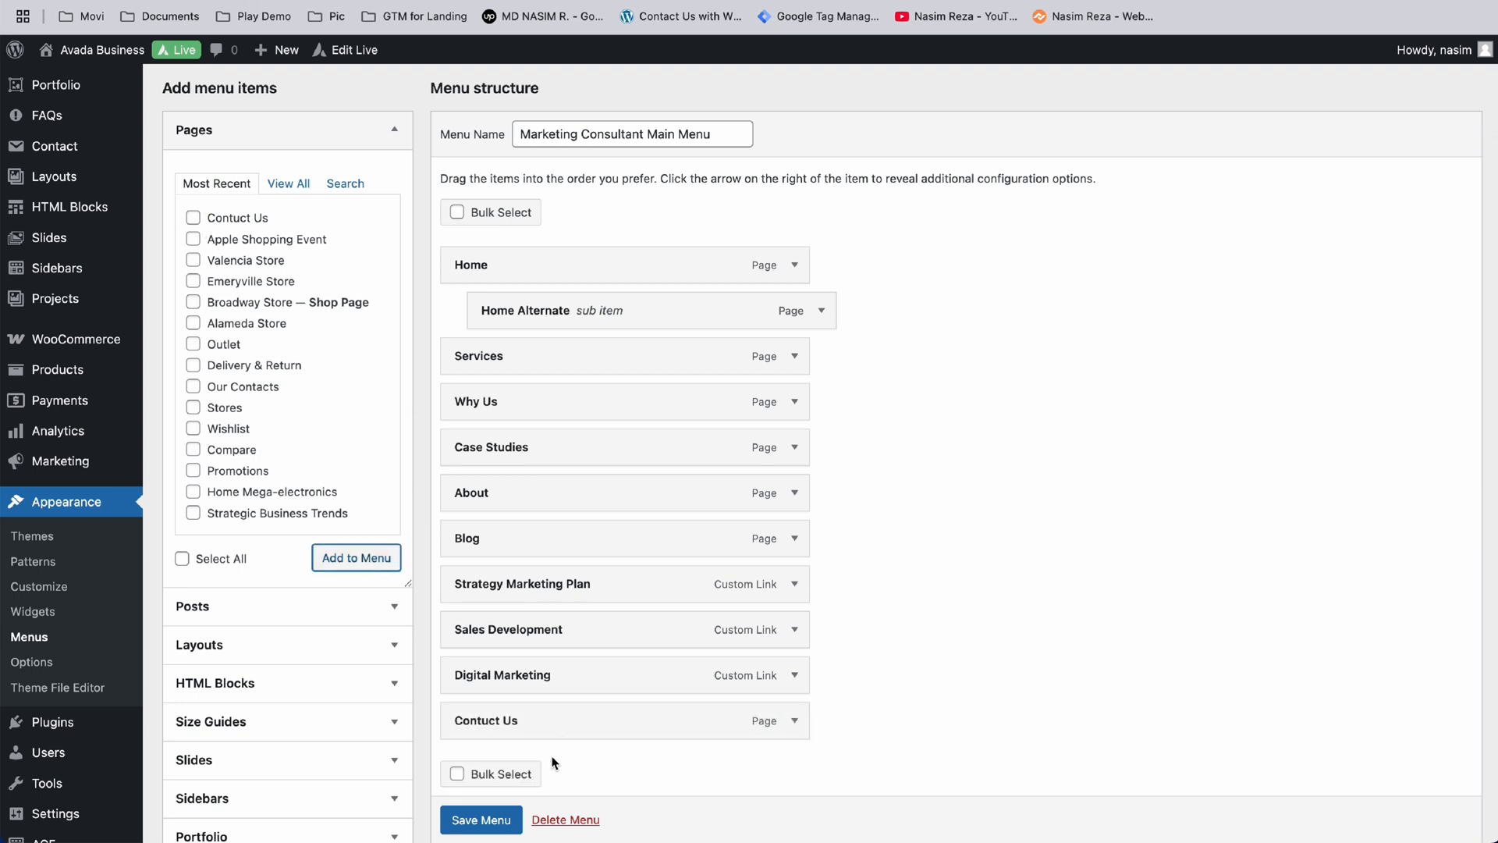
pyautogui.scroll(-1, 472, 827)
pyautogui.click(472, 826)
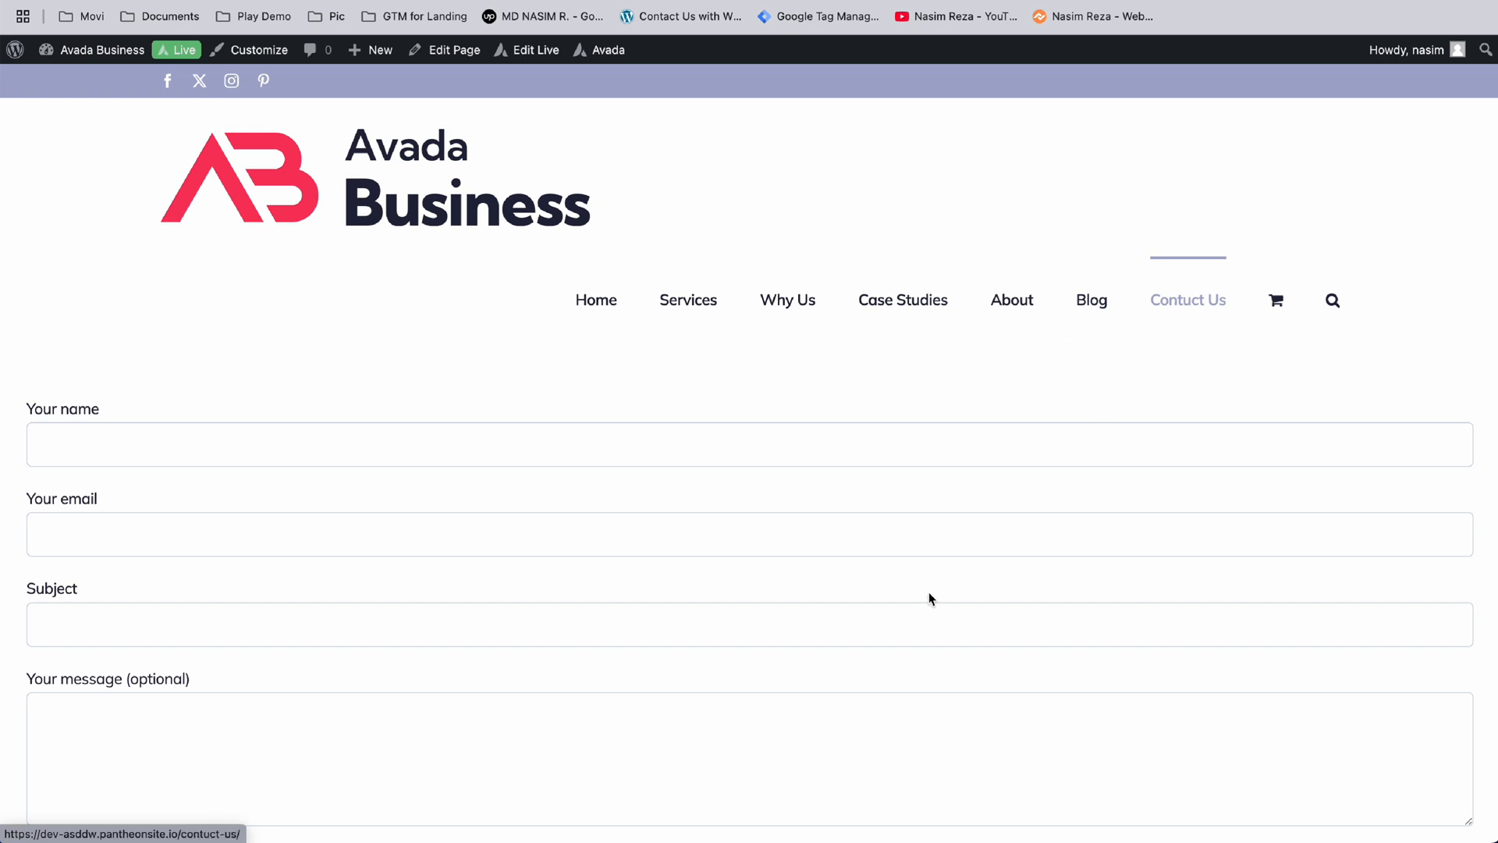
# Step: Check the live Contuct Us page, including its contact form and the link in the header navigation
pyautogui.scroll(-5, 751, 773)
pyautogui.scroll(5, 677, 395)
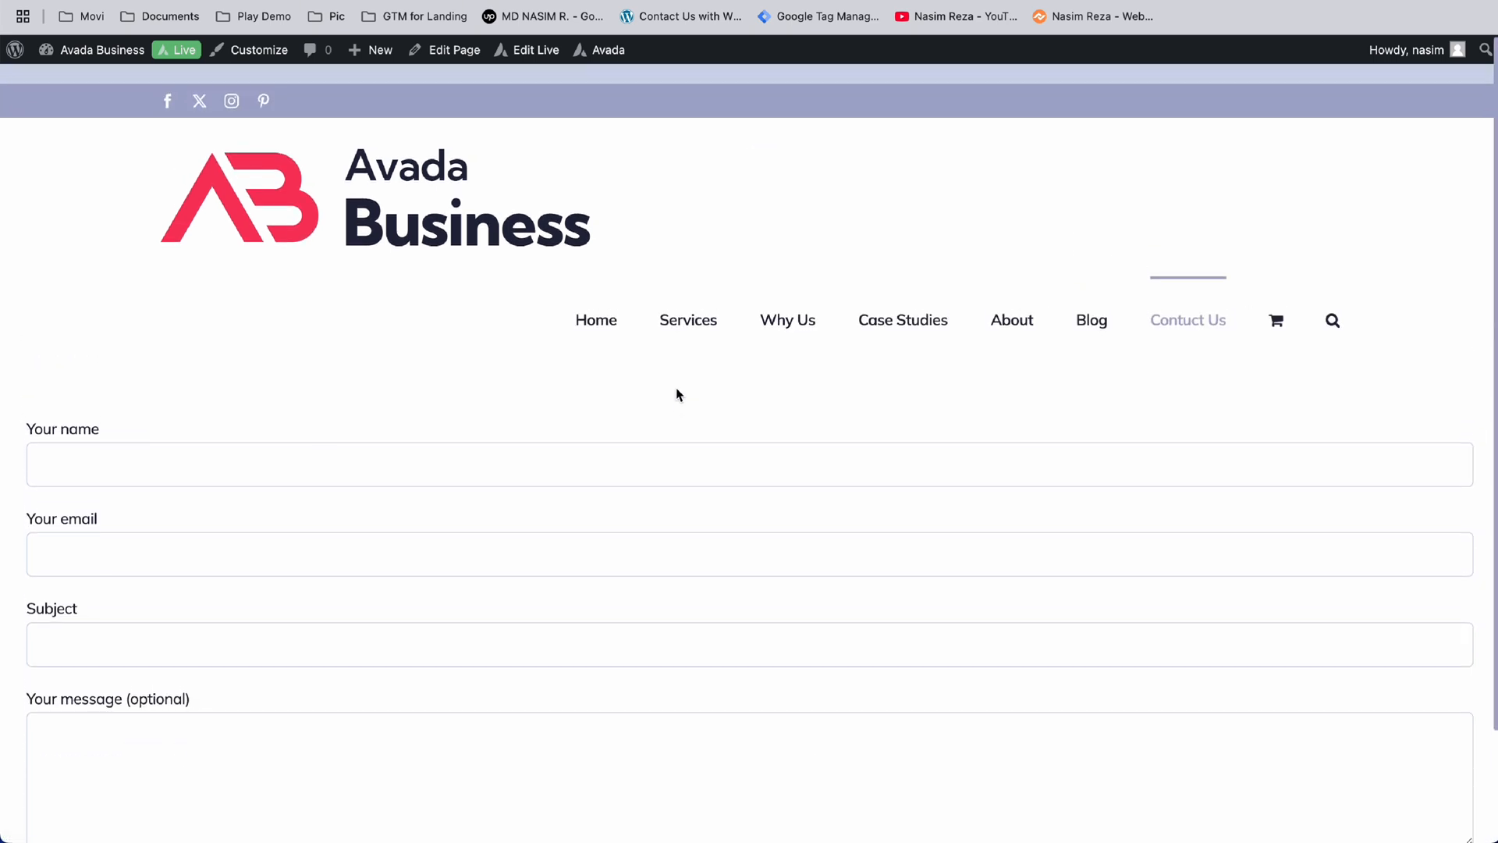
pyautogui.moveTo(592, 320)
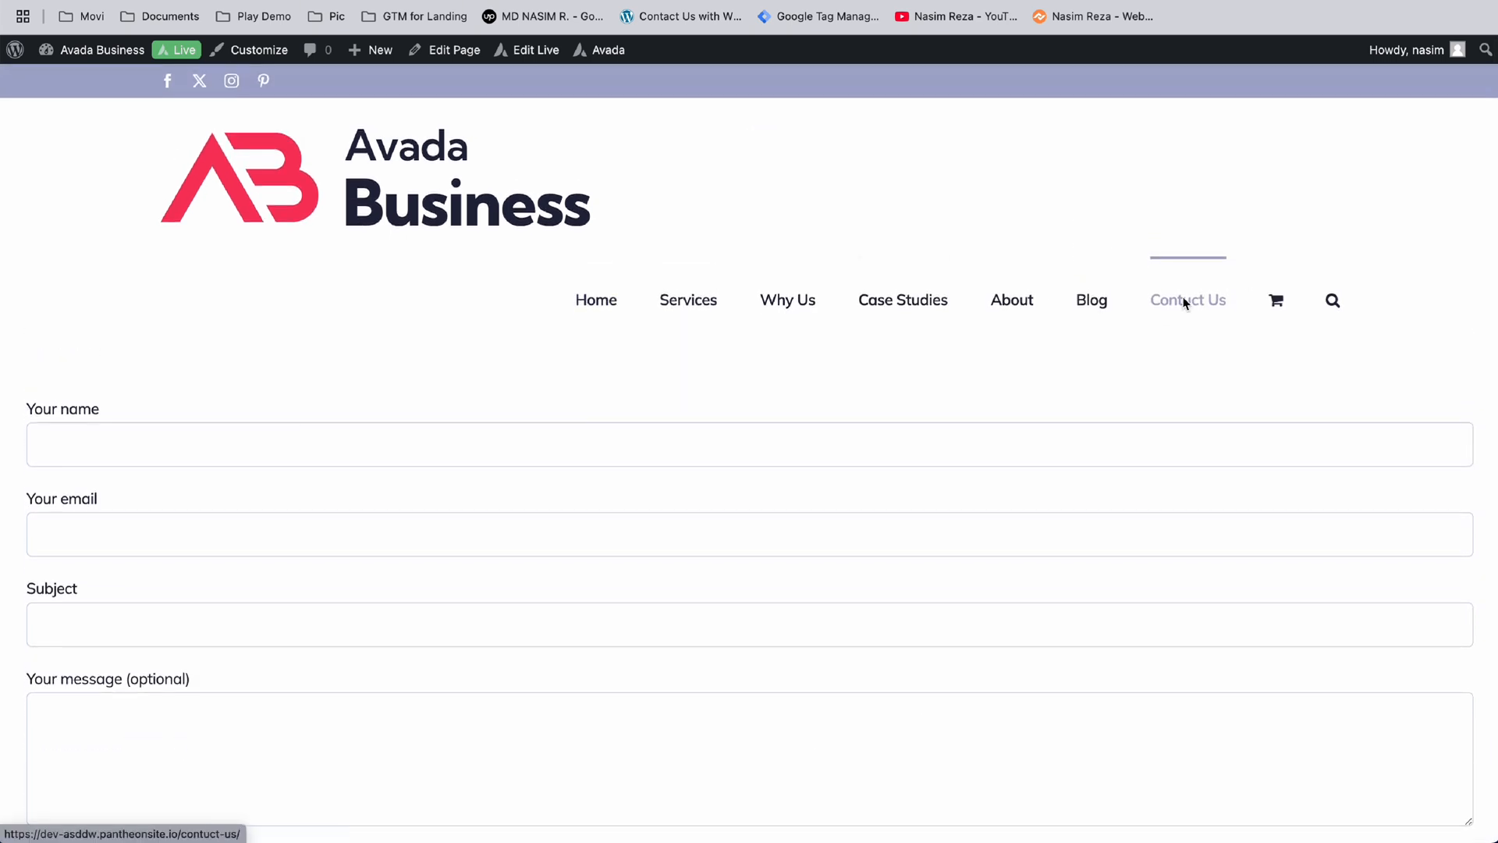